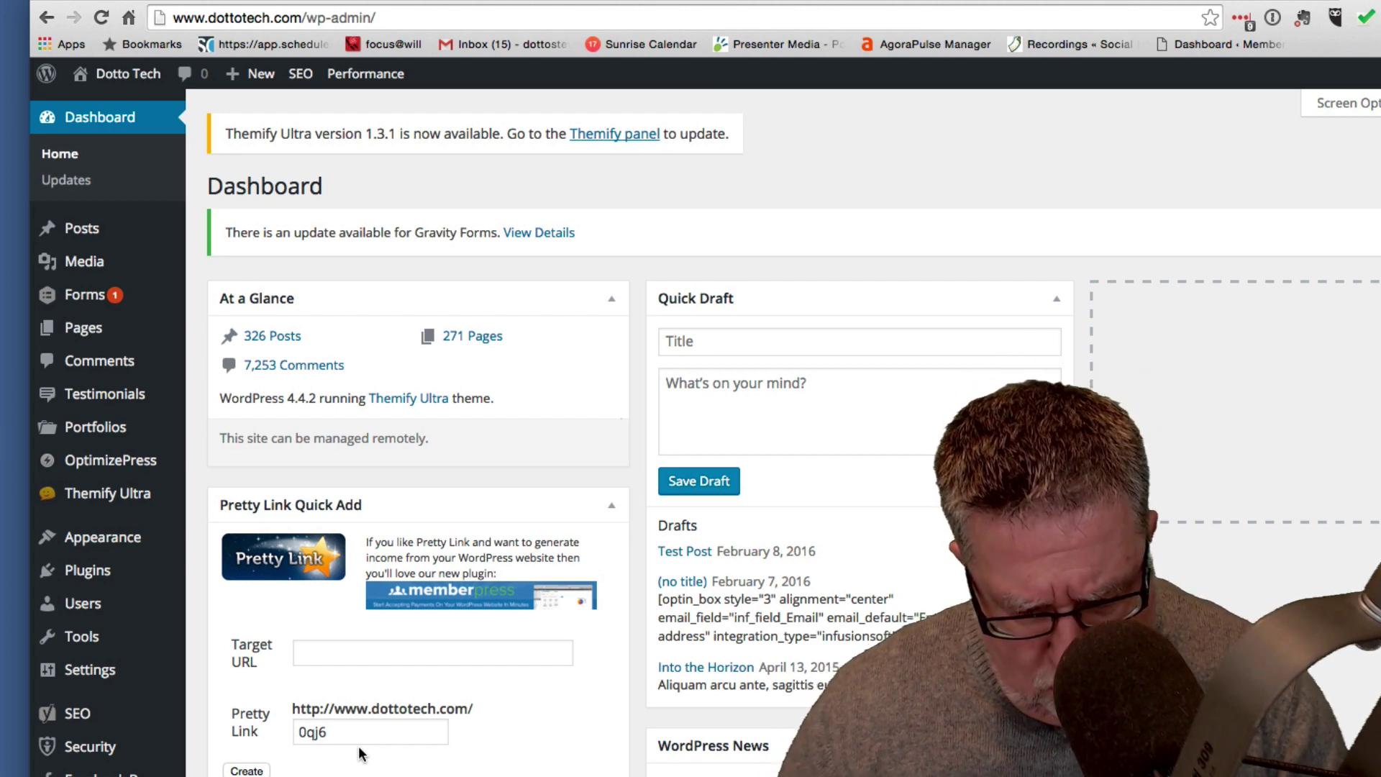
Open the suggested Themify Ultra demo page, marketer-page-2, in a new browser tab.
key(super+t)
text(the)
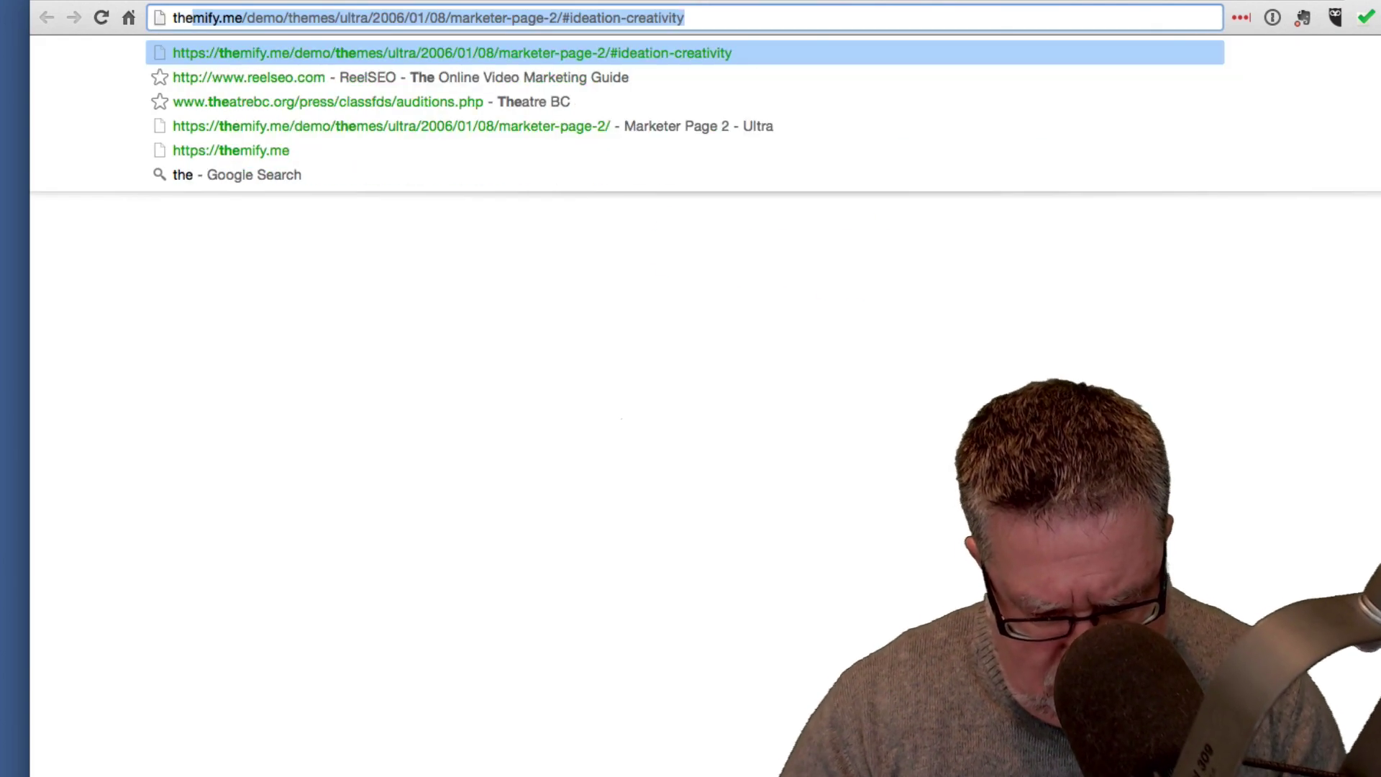
text(mif)
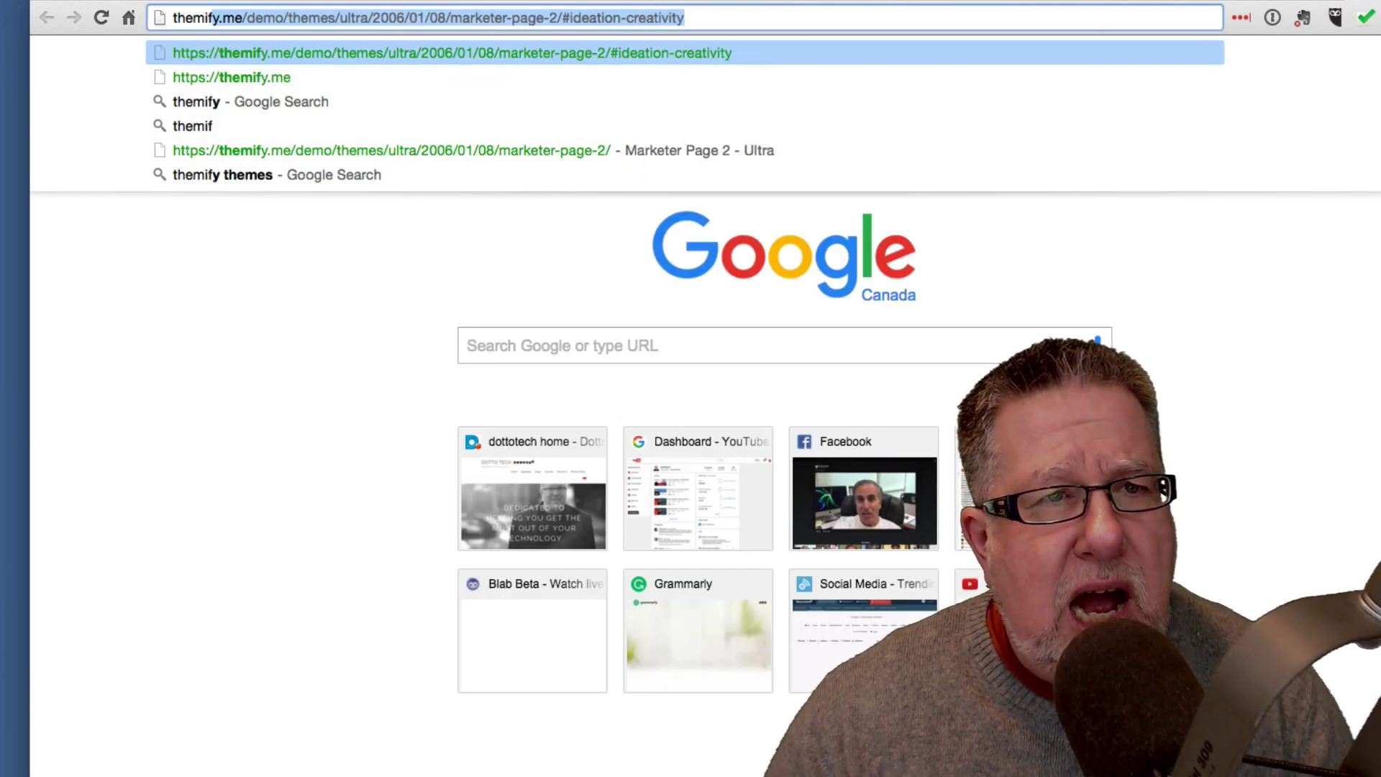
key(Return)
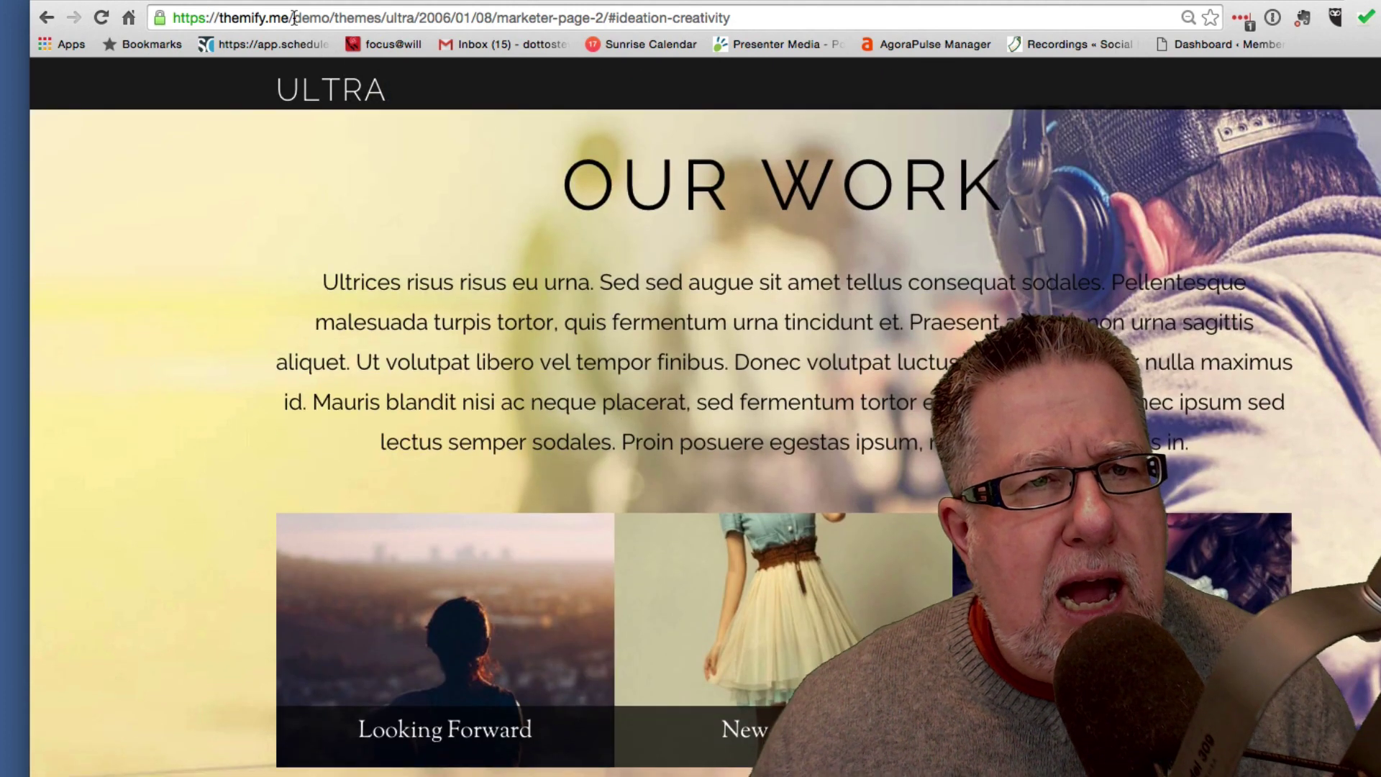
Shorten the demo page's address to themify.me and load the Themify home page.
drag(292, 17, 715, 20)
click(758, 15)
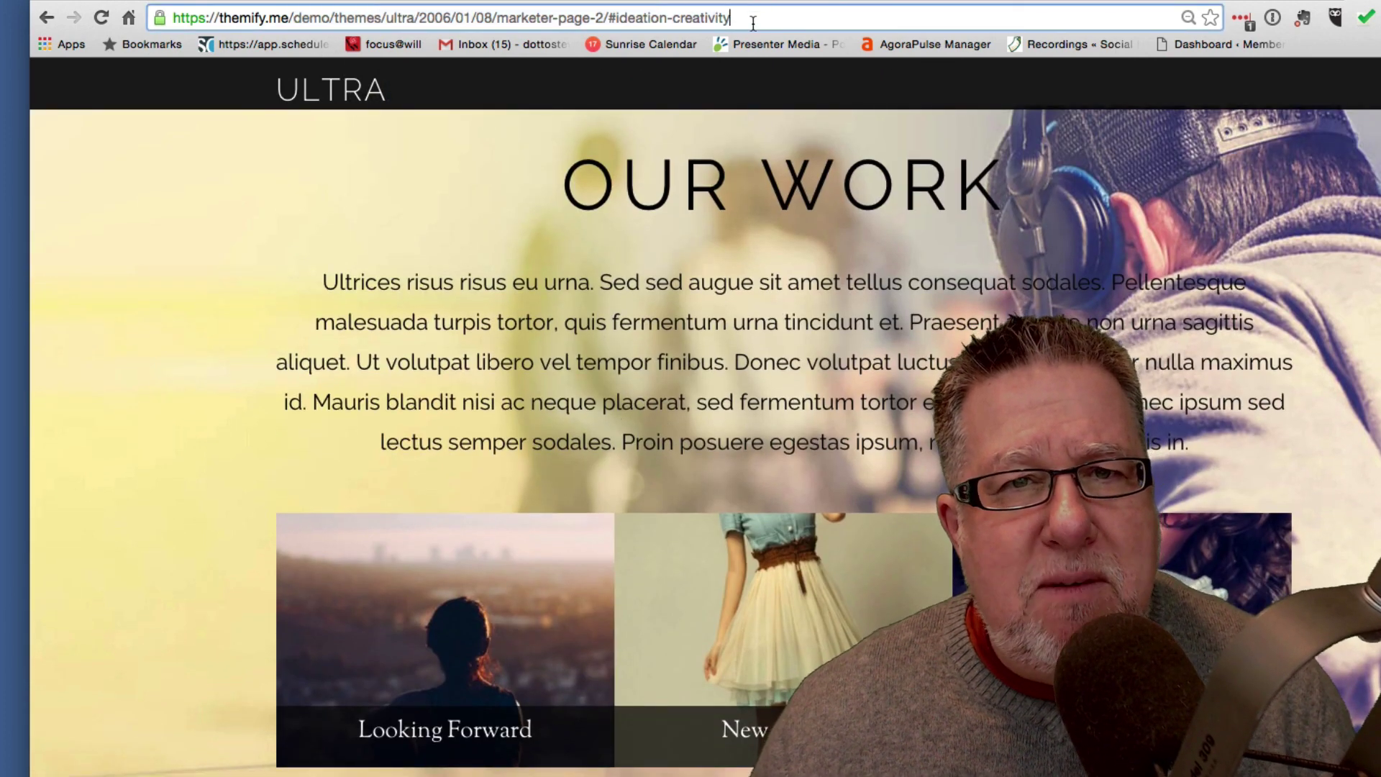
drag(811, 12, 291, 17)
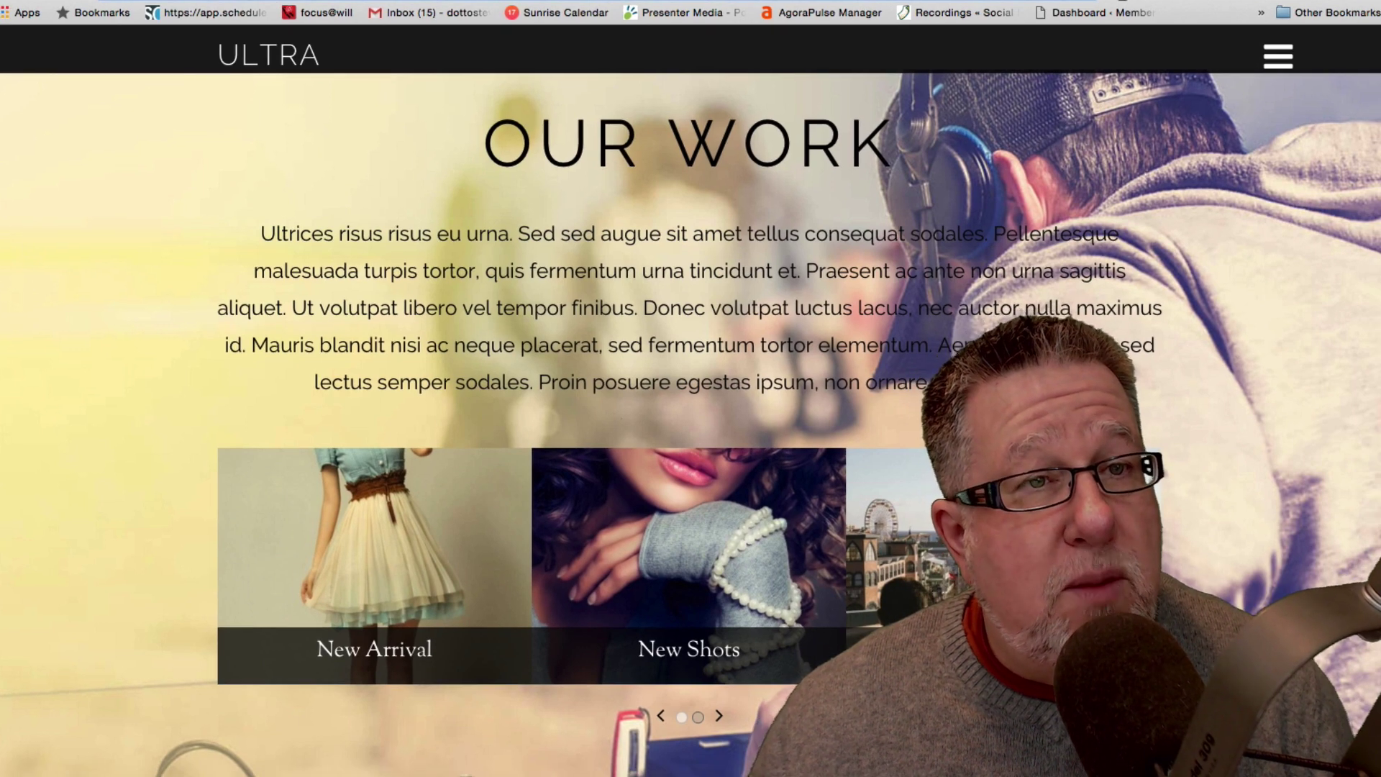
key(BackSpace)
click(279, 105)
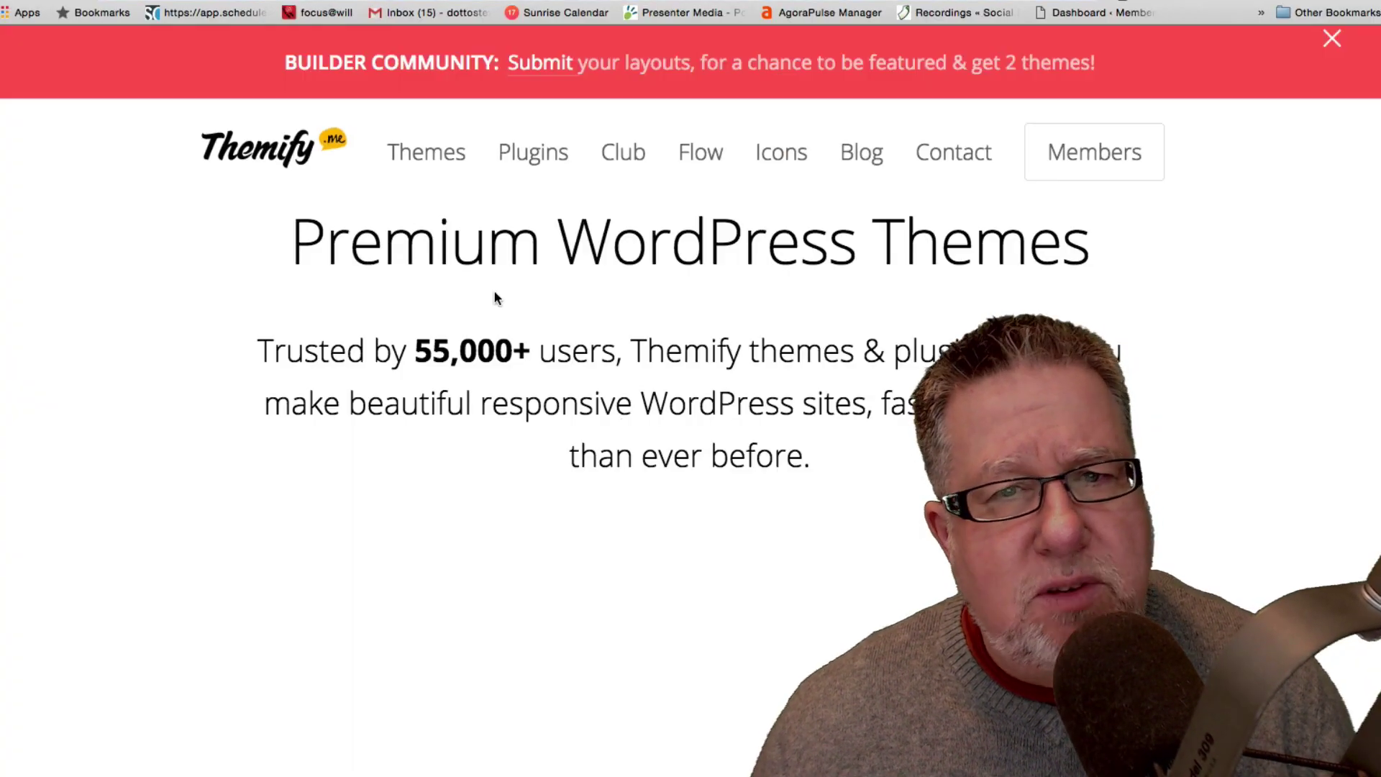
Examine the premium WordPress themes, the theme club offer and the Drag & Drop Builder section on the Themify home page.
scroll(522, 314, down, 1)
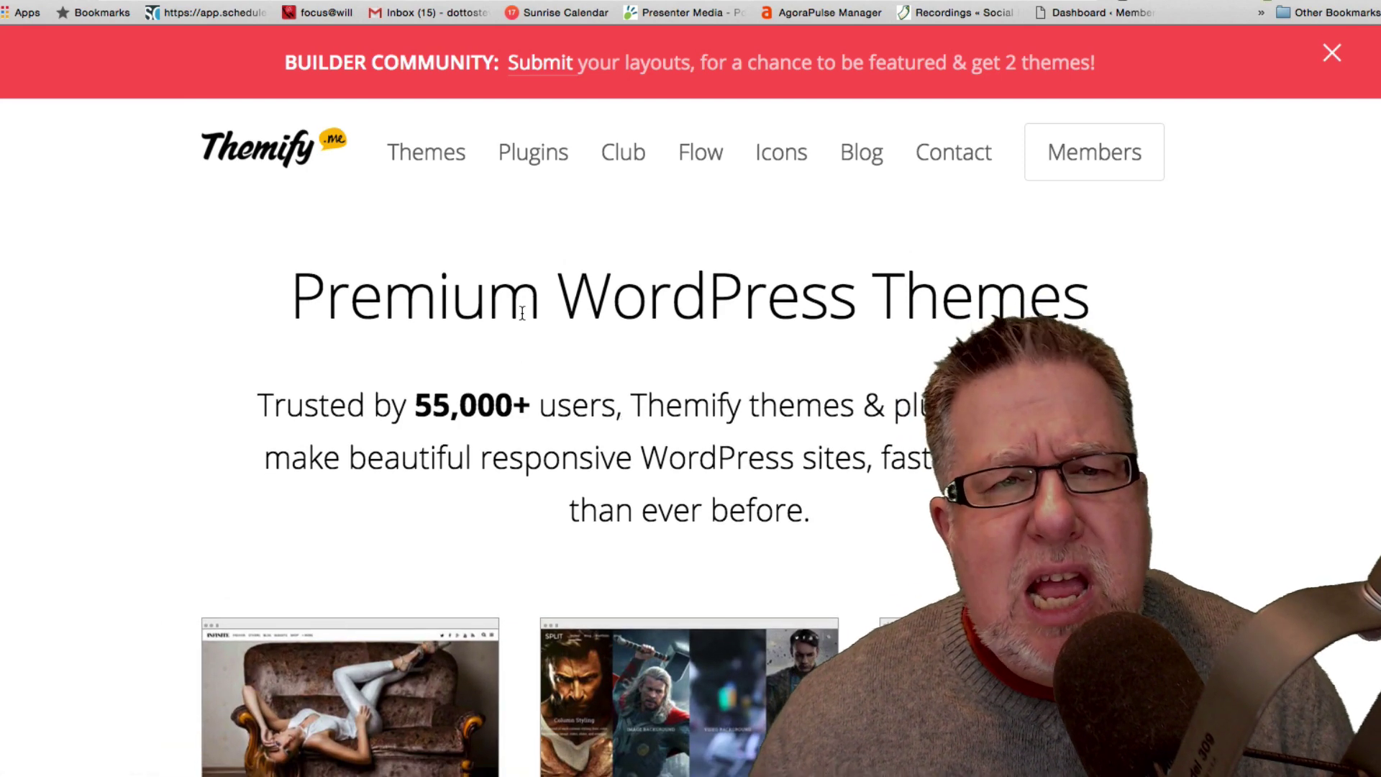
scroll(522, 314, down, 5)
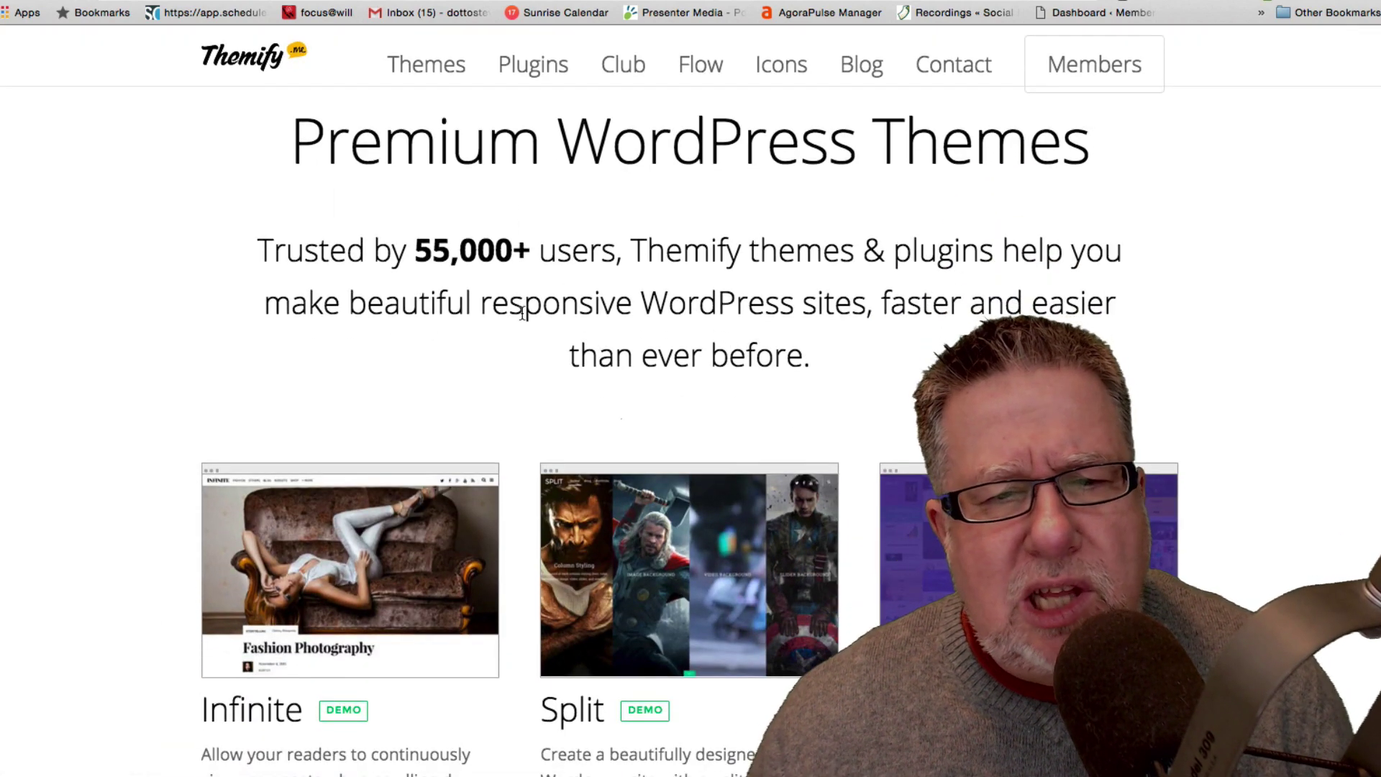
scroll(522, 314, down, 9)
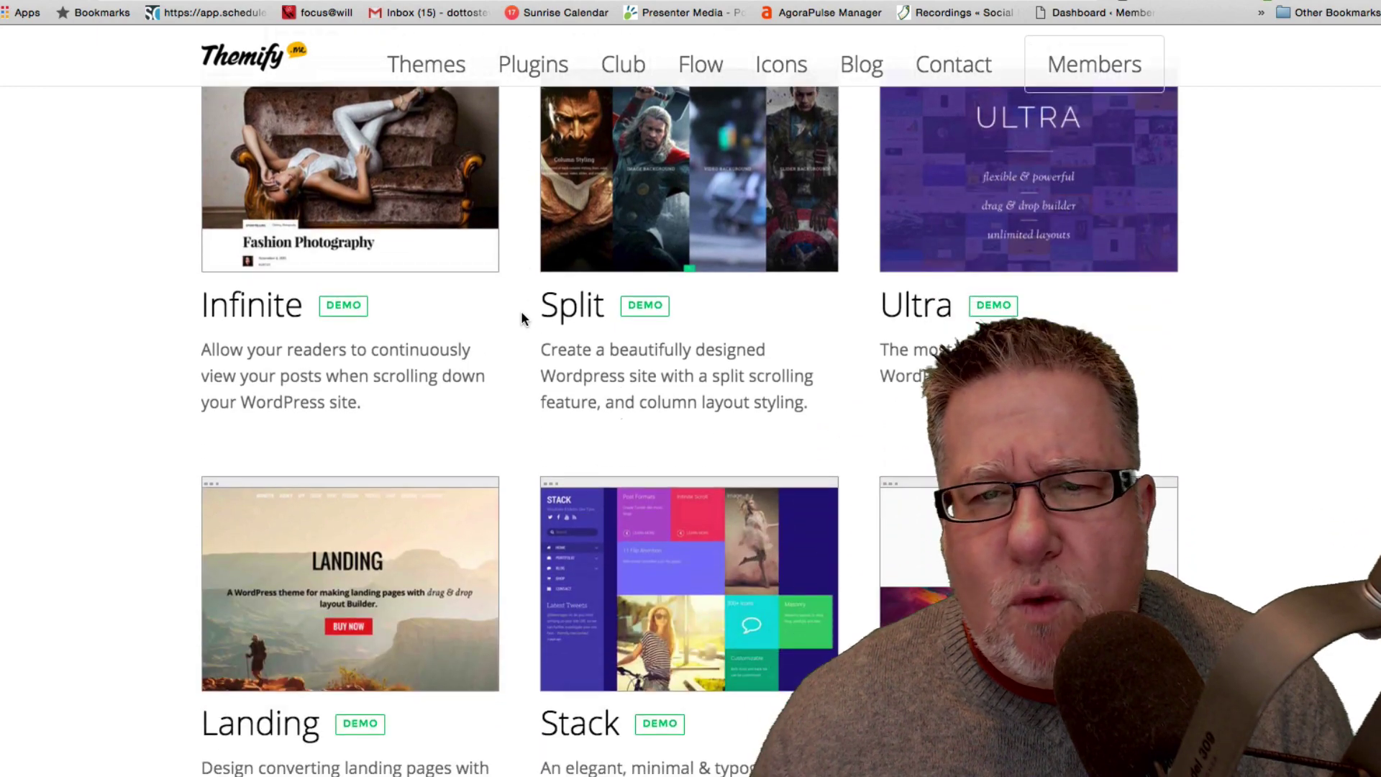
scroll(522, 319, down, 10)
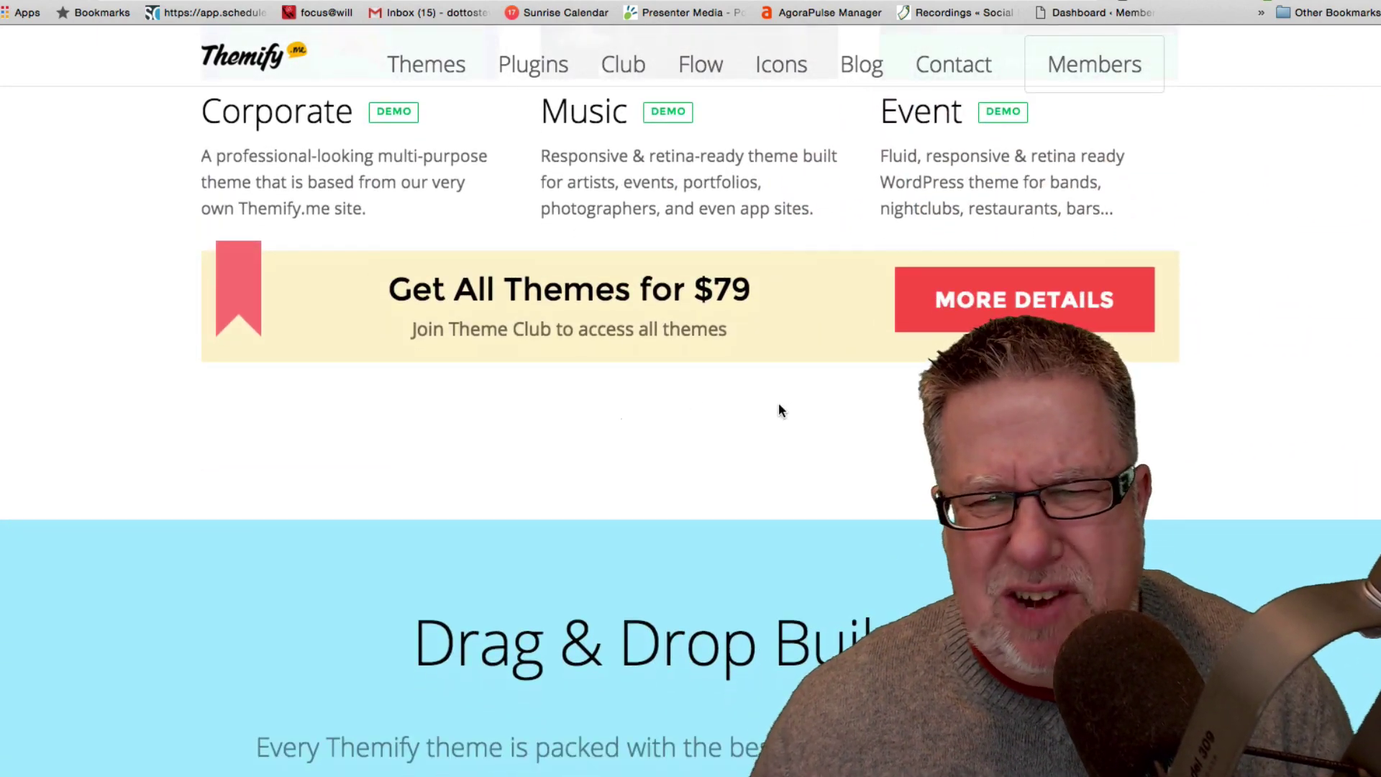
scroll(728, 436, down, 6)
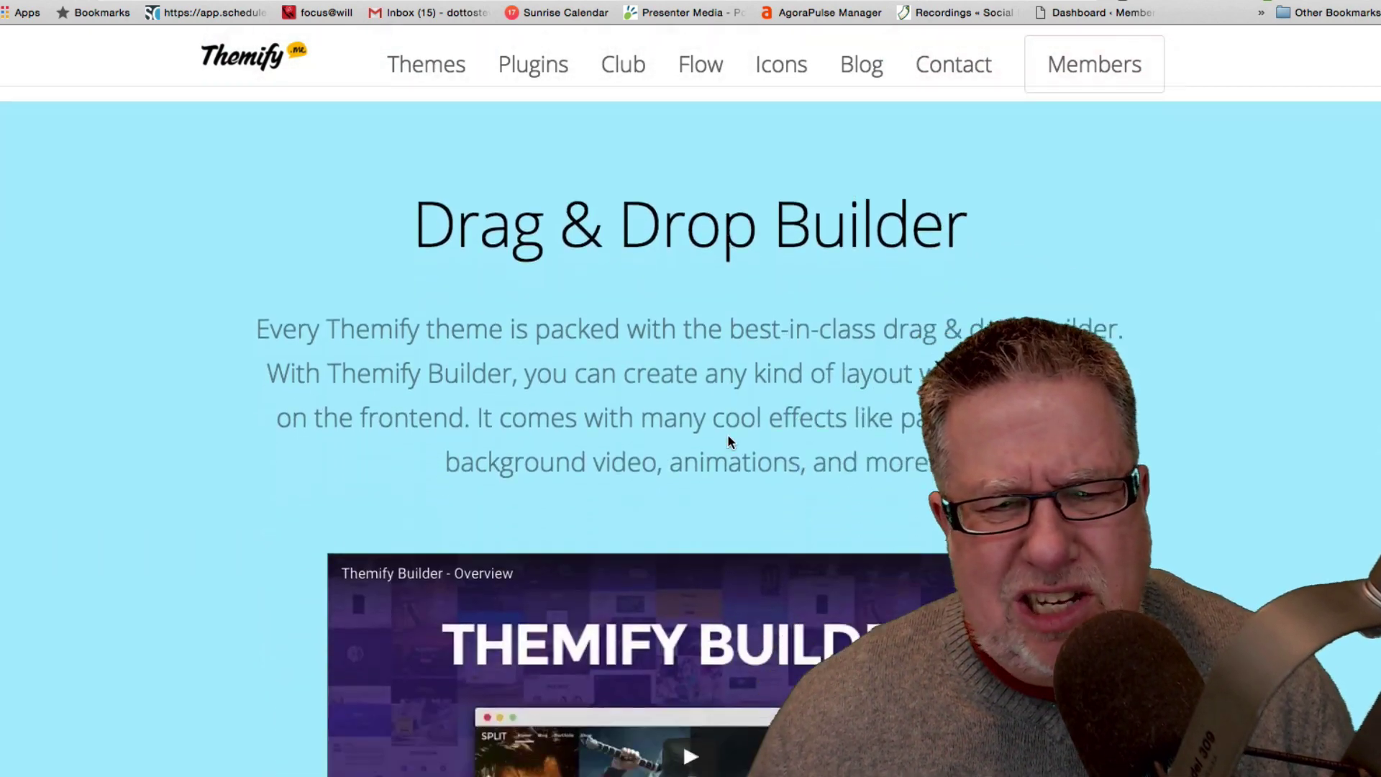
scroll(728, 439, down, 4)
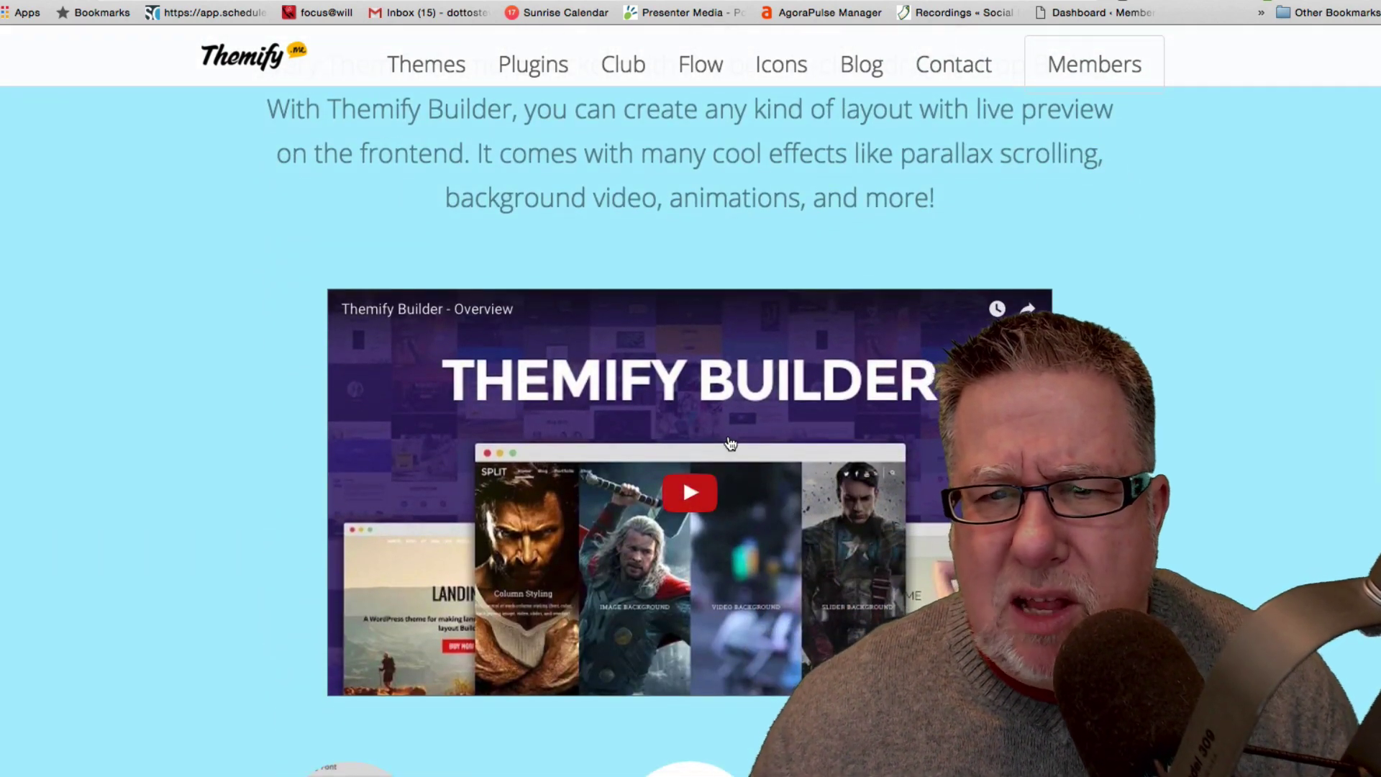
scroll(729, 442, up, 15)
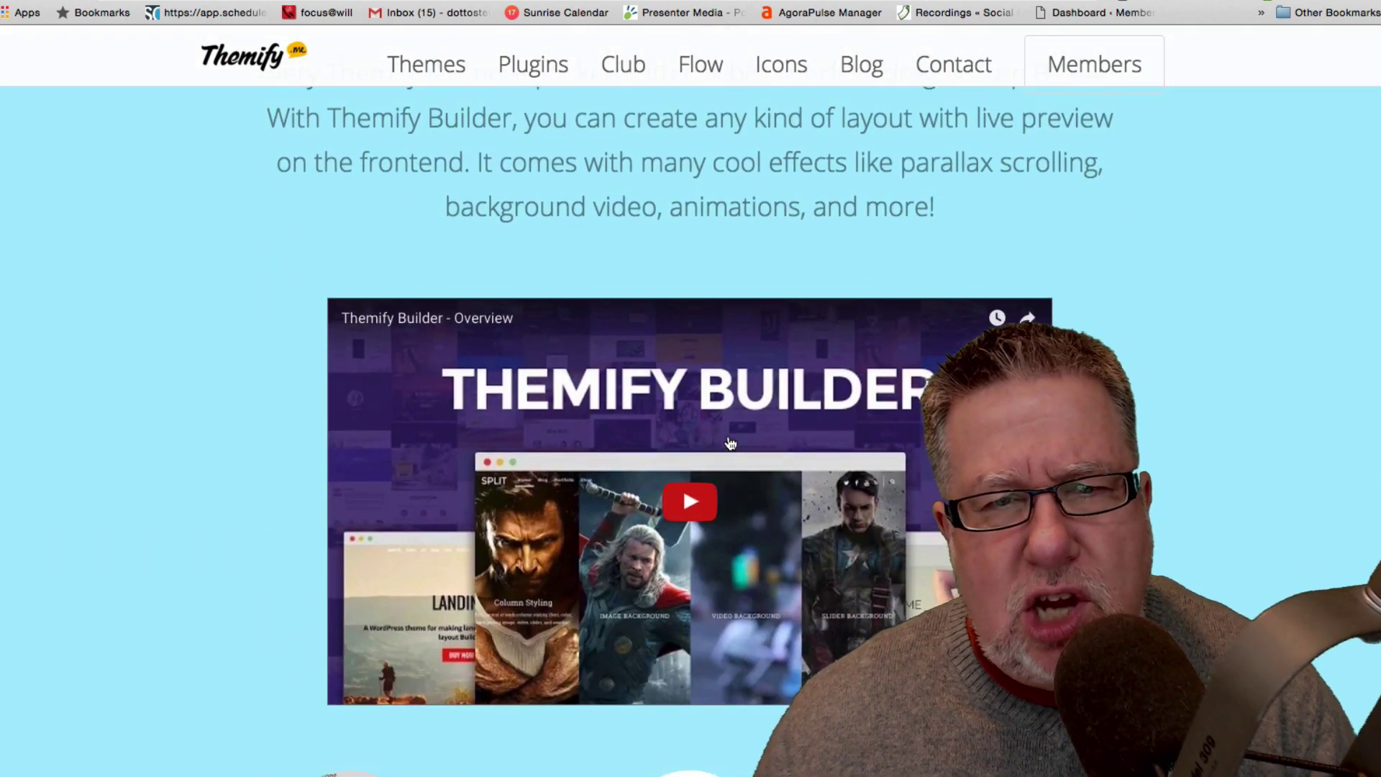
scroll(727, 440, up, 7)
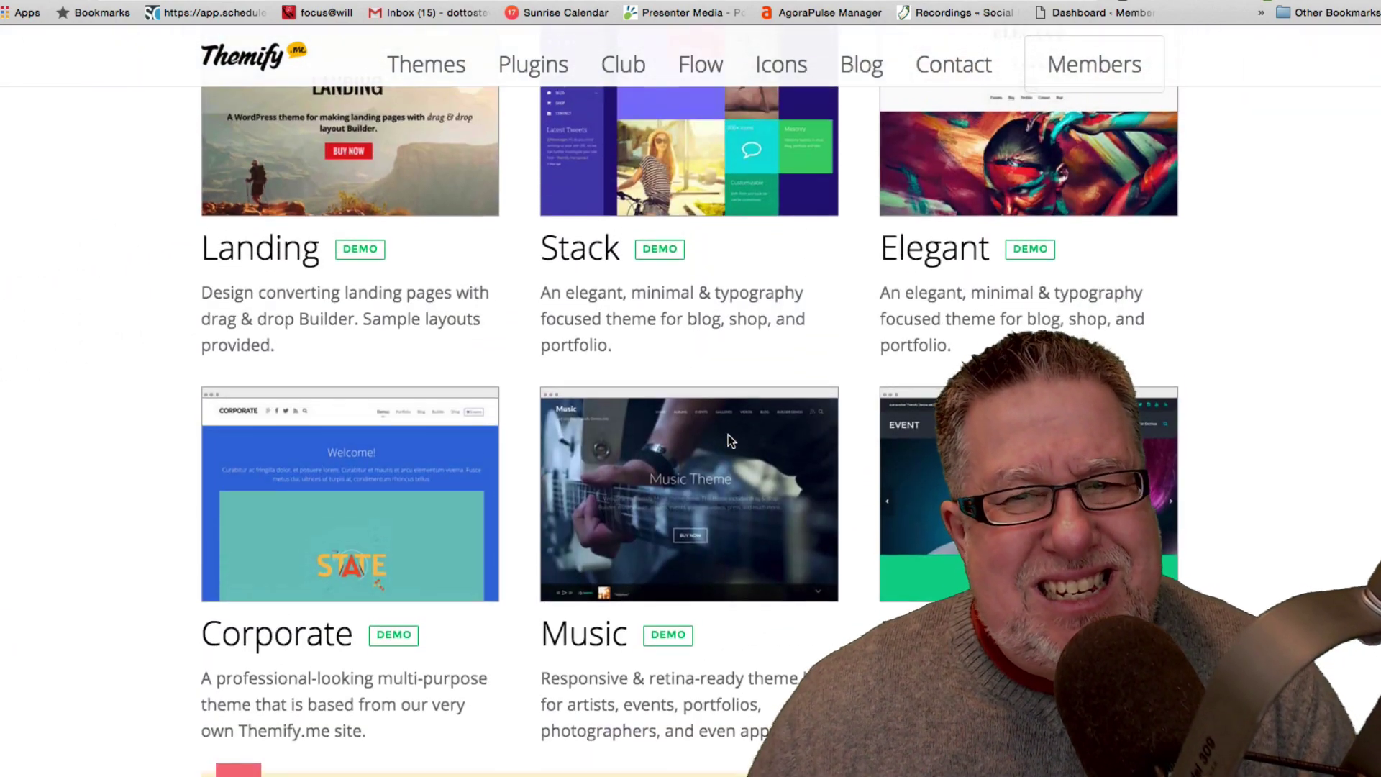
scroll(729, 442, up, 5)
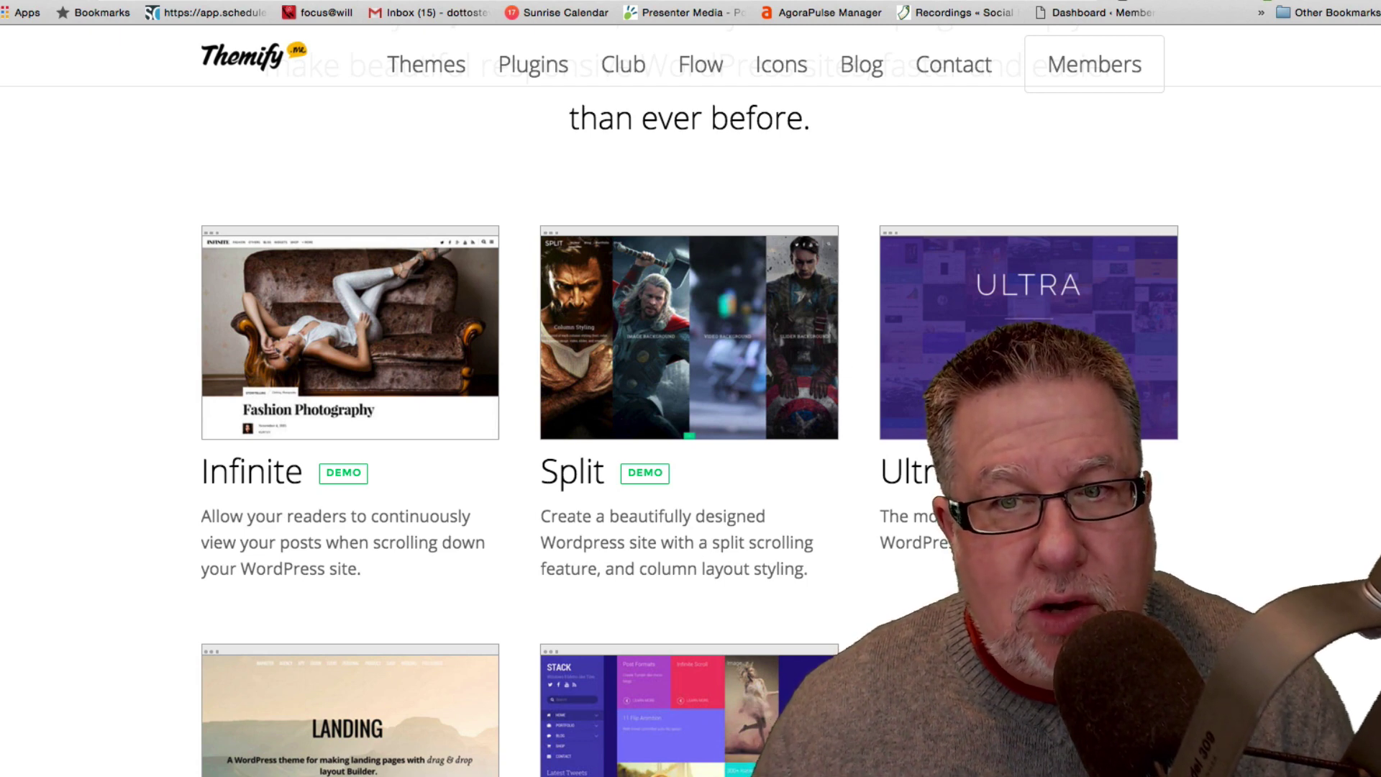
Open the Ultra theme's demo and look through its introduction, Themify Builder and Smart Layout Options sections.
click(620, 418)
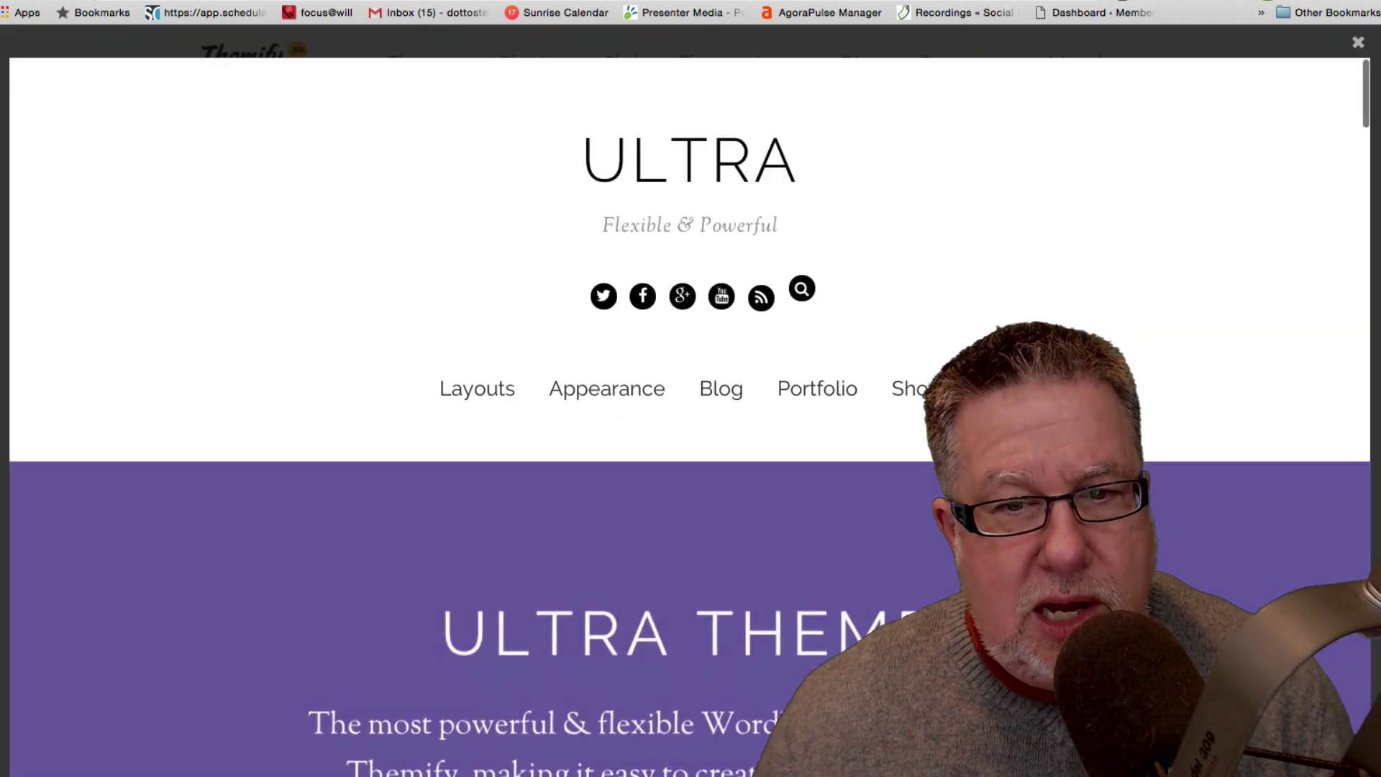
scroll(690, 431, down, 15)
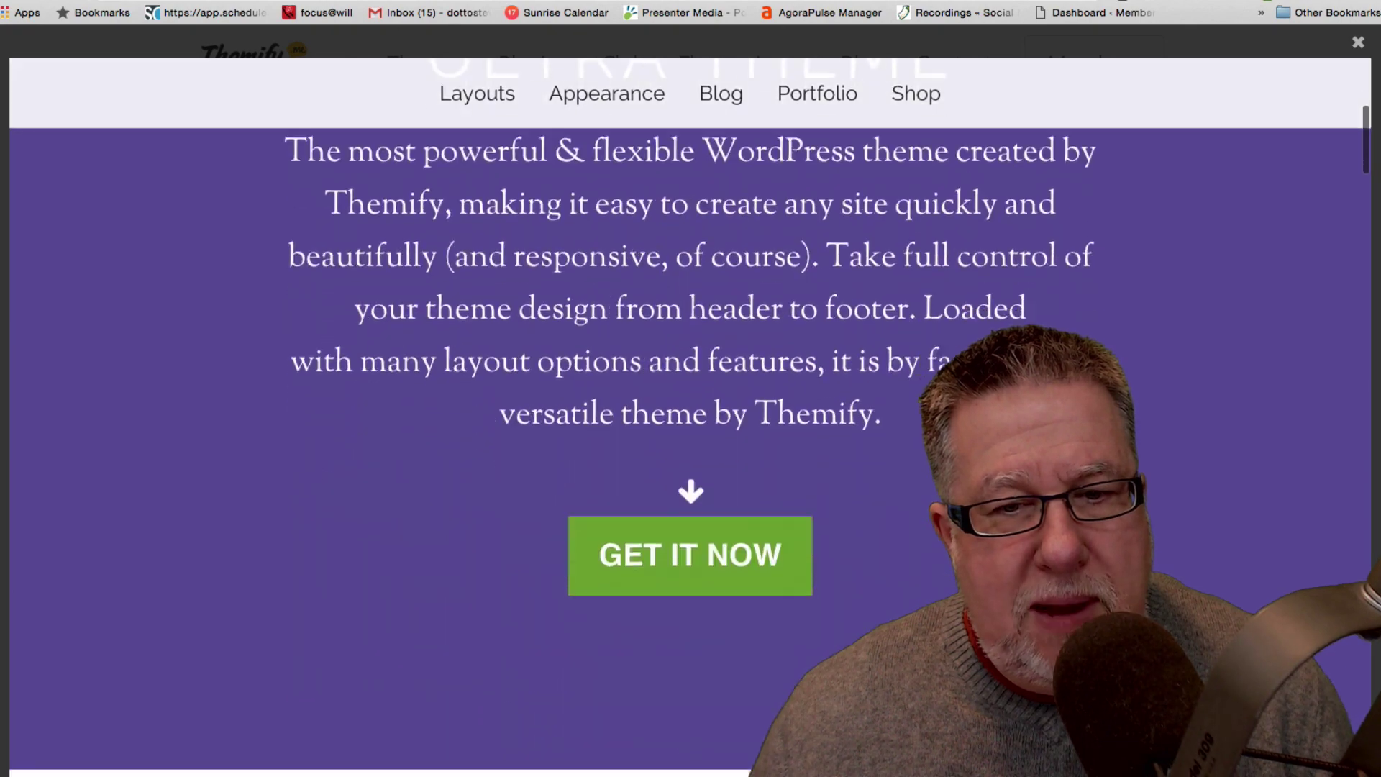
scroll(690, 431, down, 18)
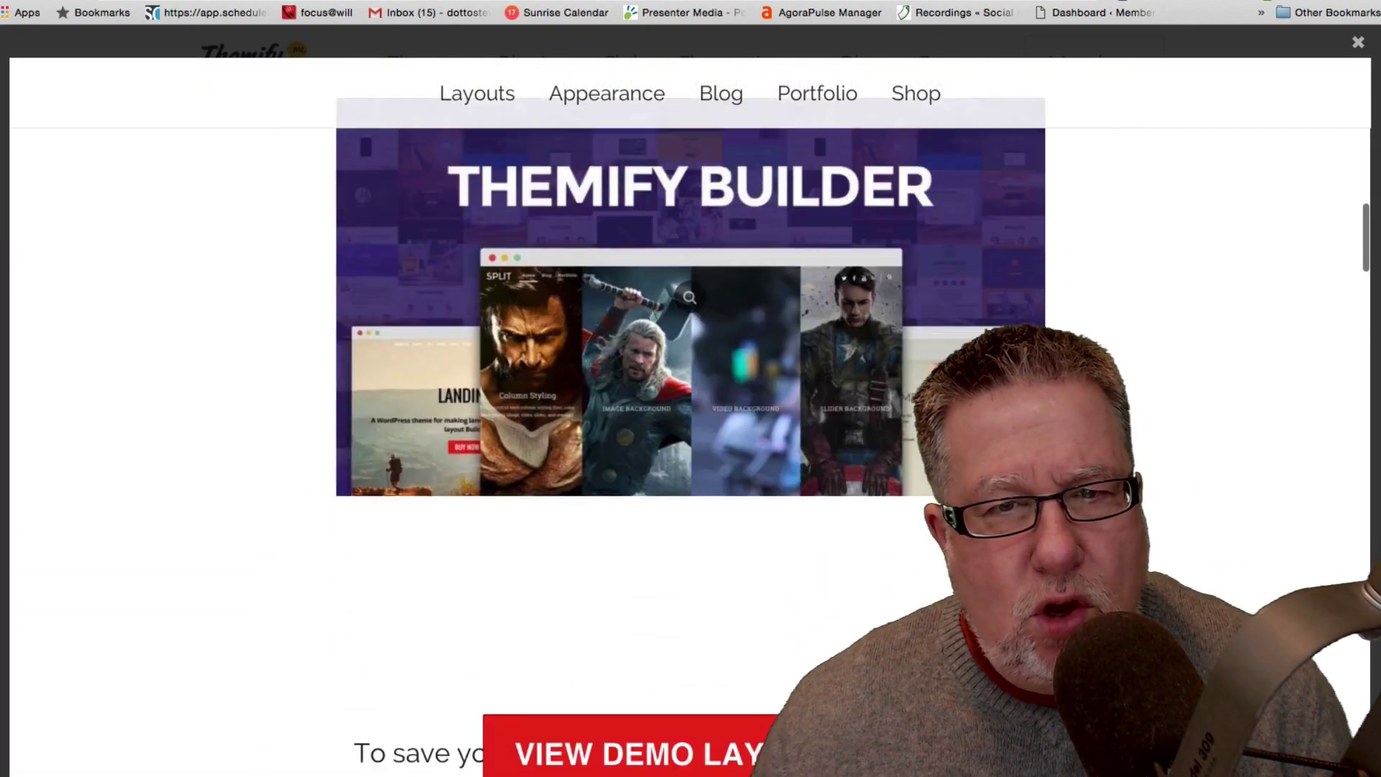
scroll(691, 431, down, 14)
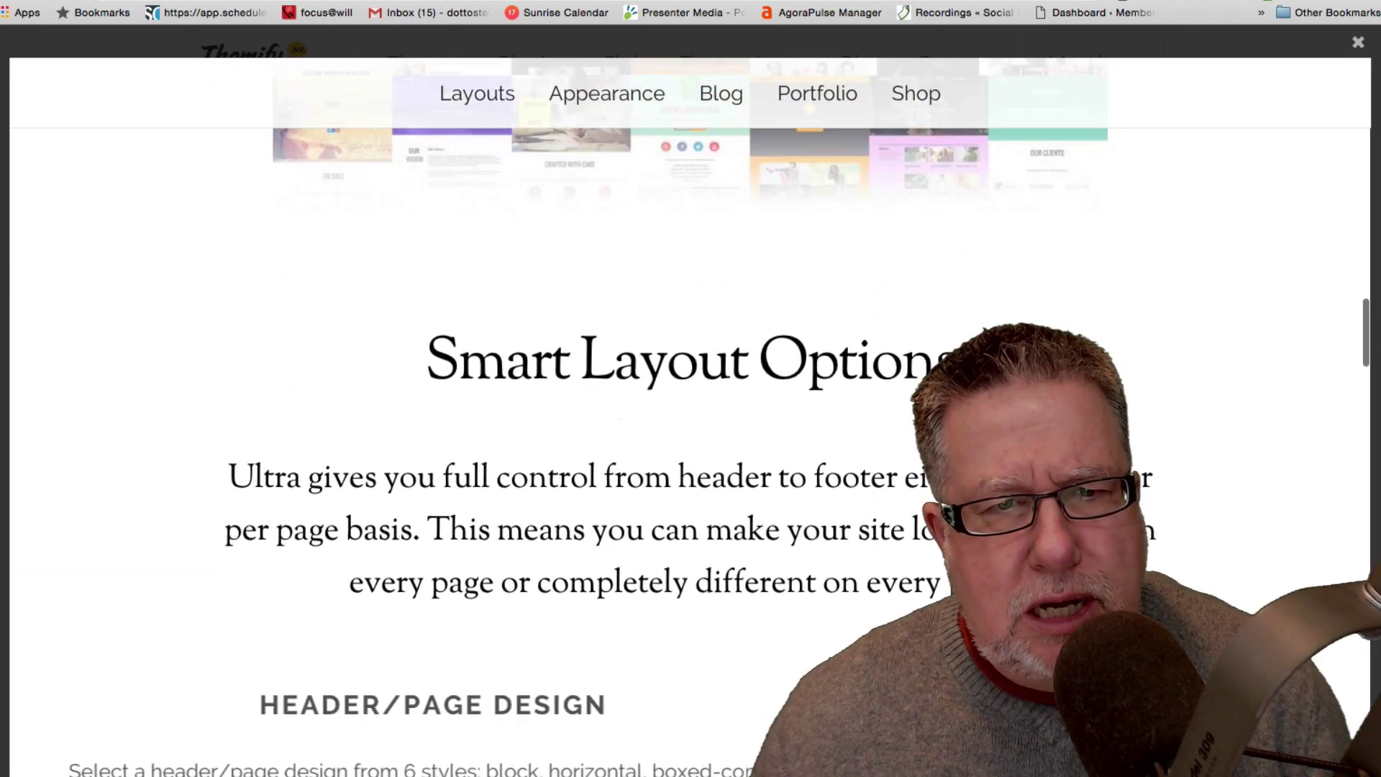
scroll(690, 431, down, 18)
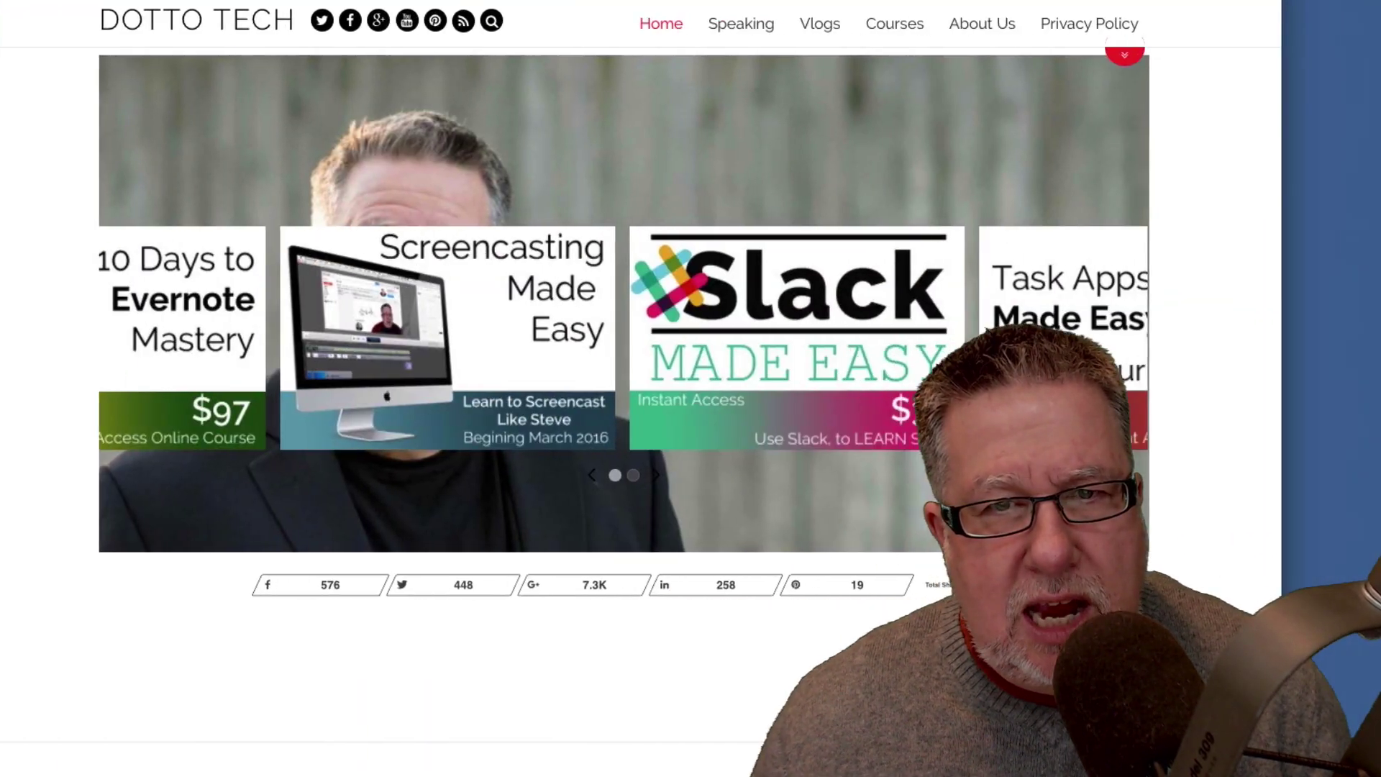
Look through the Dotto Tech website's home page, including its opening banner, course offers and featured videos.
scroll(619, 388, down, 10)
scroll(619, 388, up, 20)
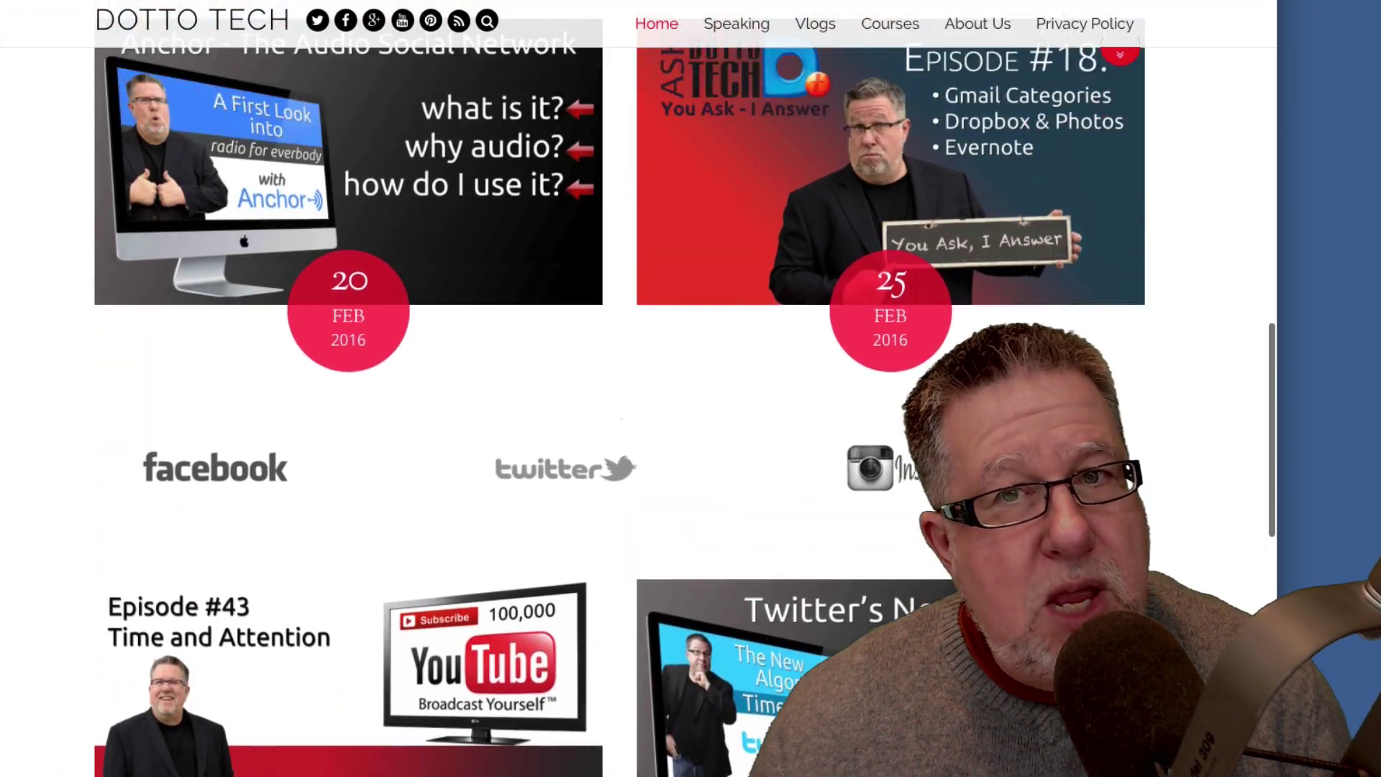
scroll(618, 388, up, 2)
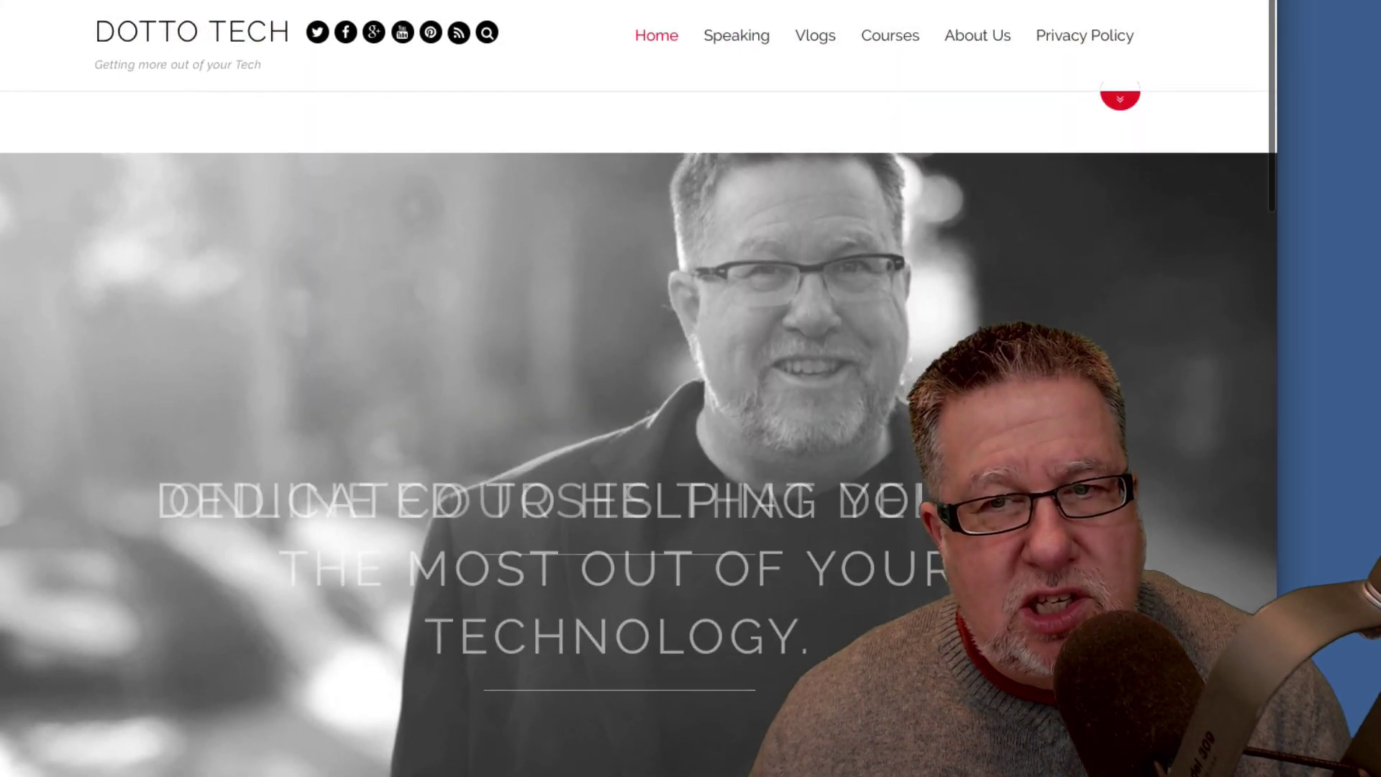
scroll(618, 389, down, 1)
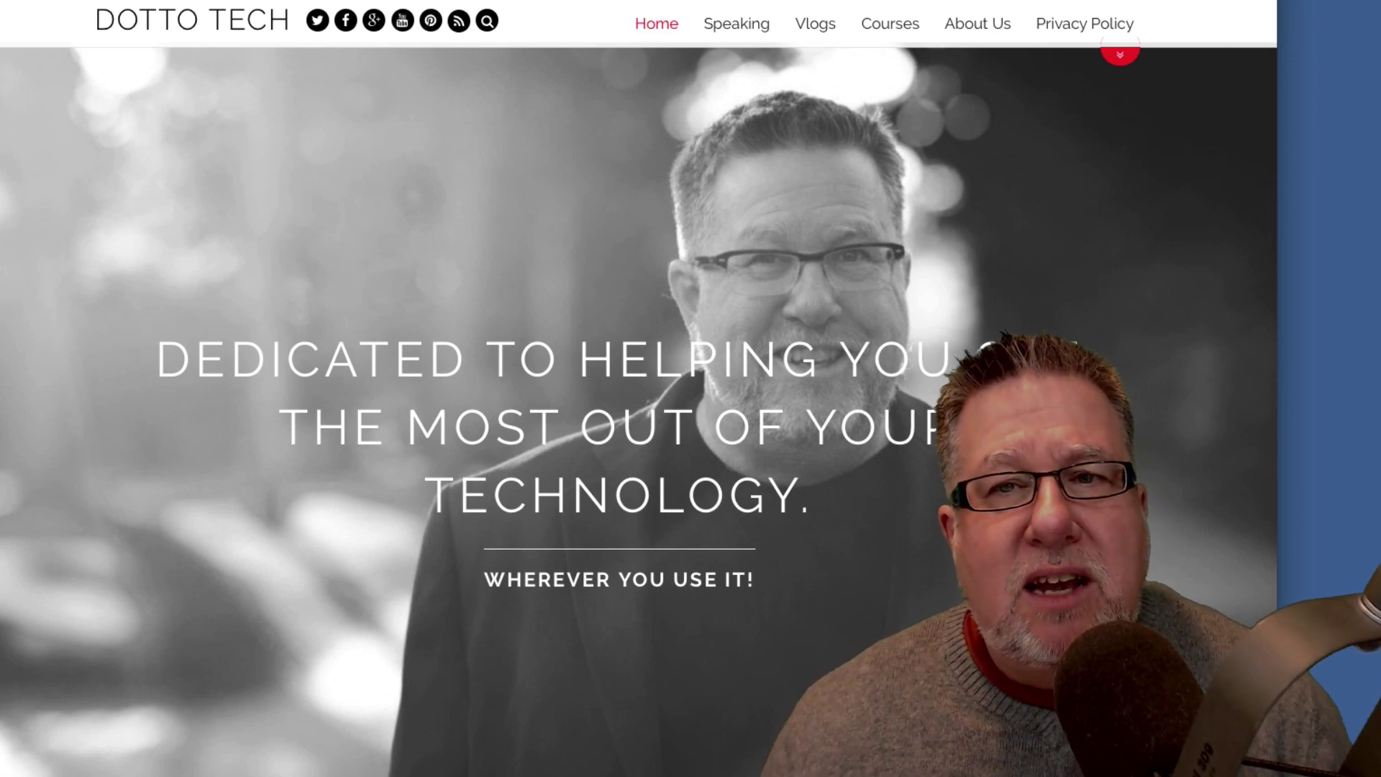
scroll(683, 329, down, 10)
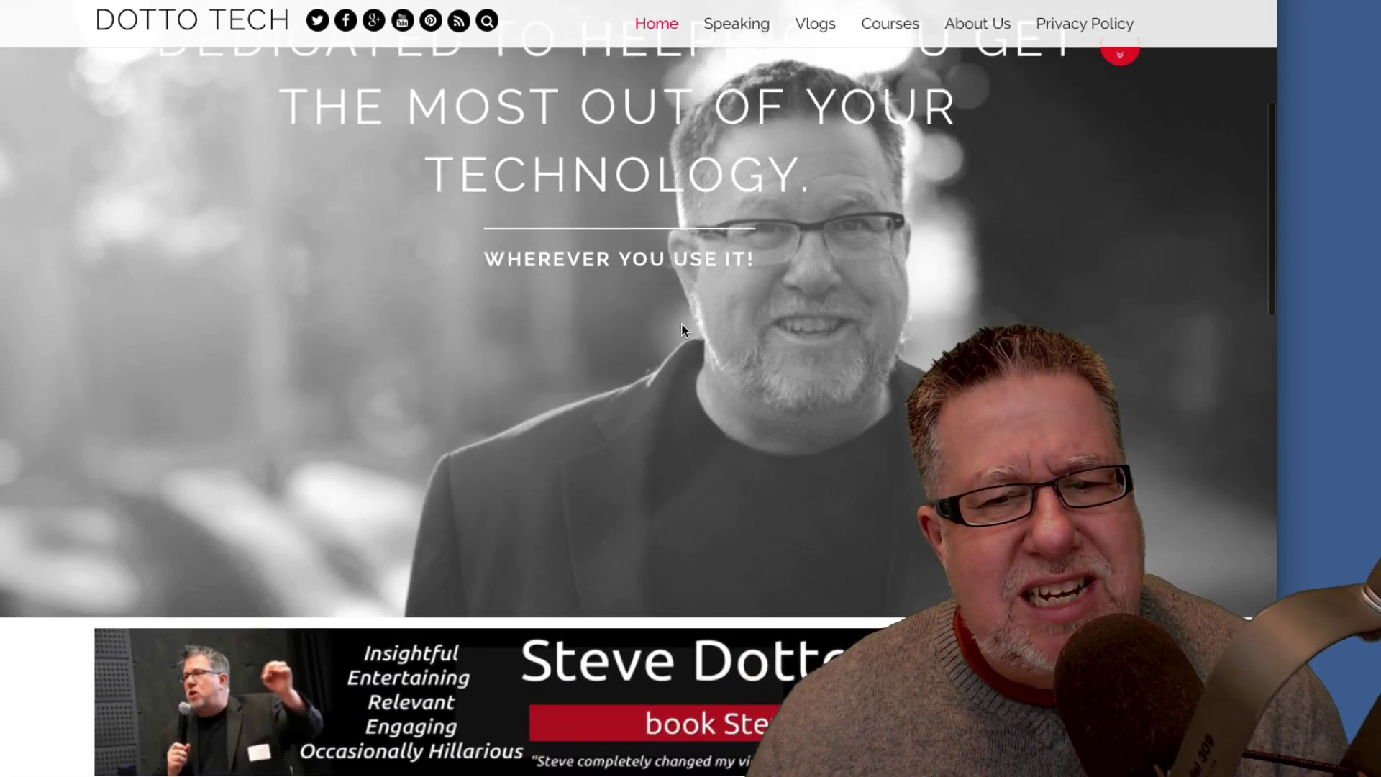
Return to the Ultra theme demo and review its typography, colors and toggle-able elements sections.
scroll(683, 331, down, 5)
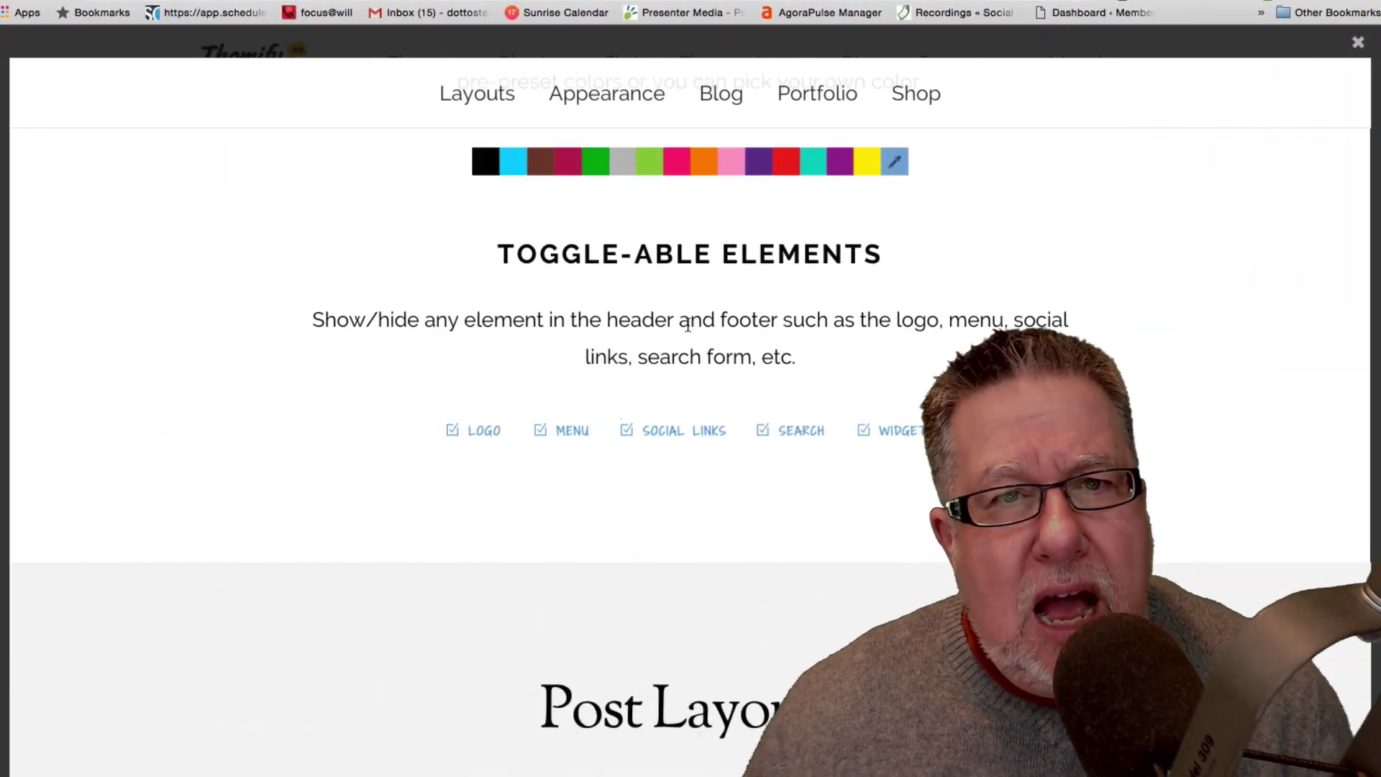
scroll(688, 325, up, 15)
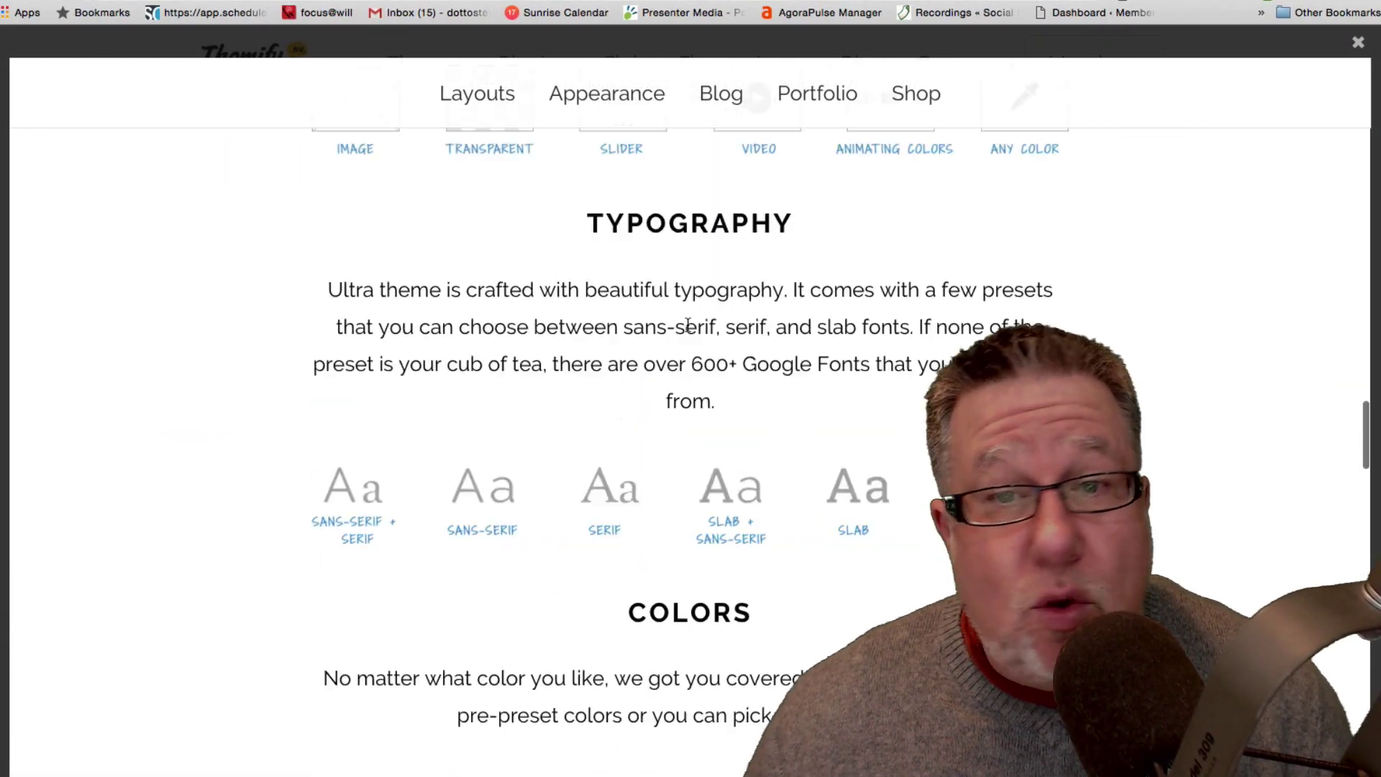
scroll(688, 330, up, 3)
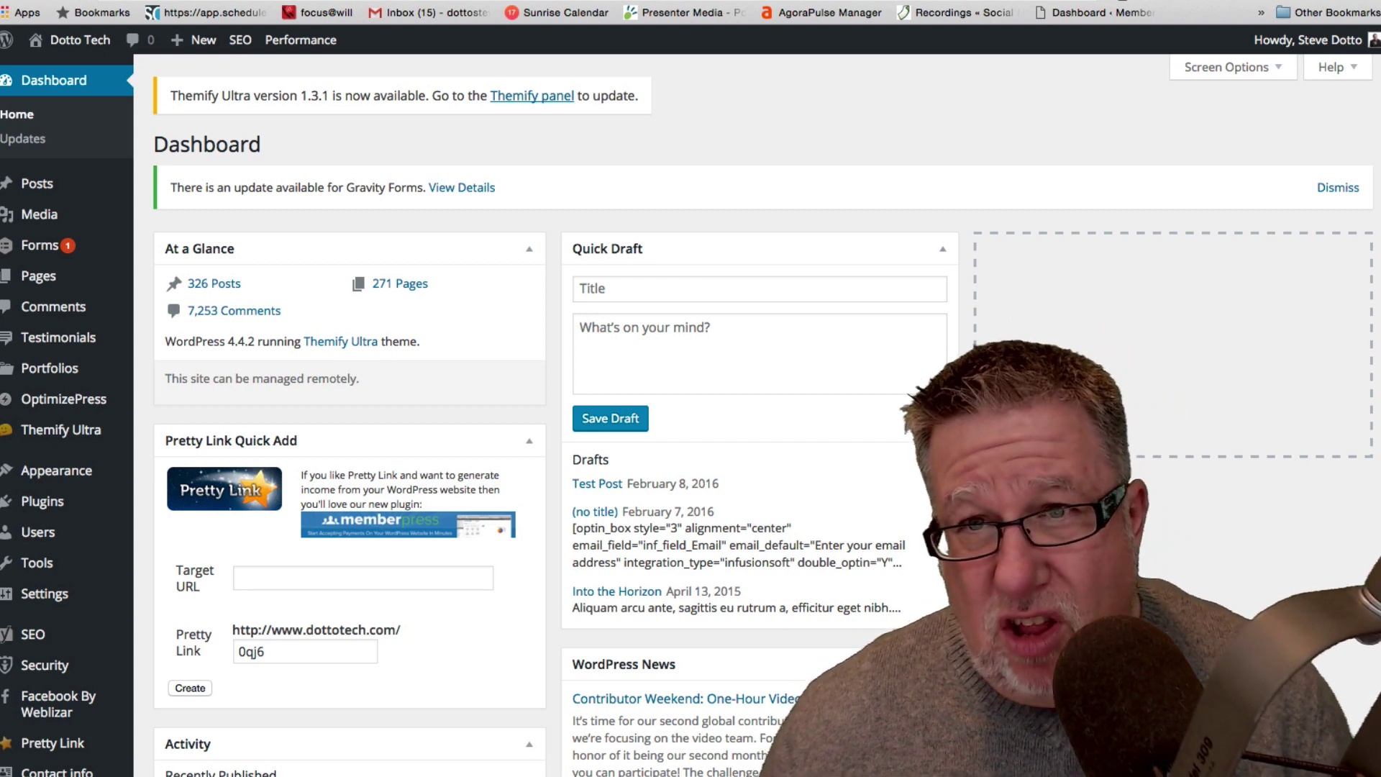
Examine the WordPress dashboard of the Dotto Tech site and its Testimonials, Portfolios, Media and Posts sections.
mouse_move(73, 330)
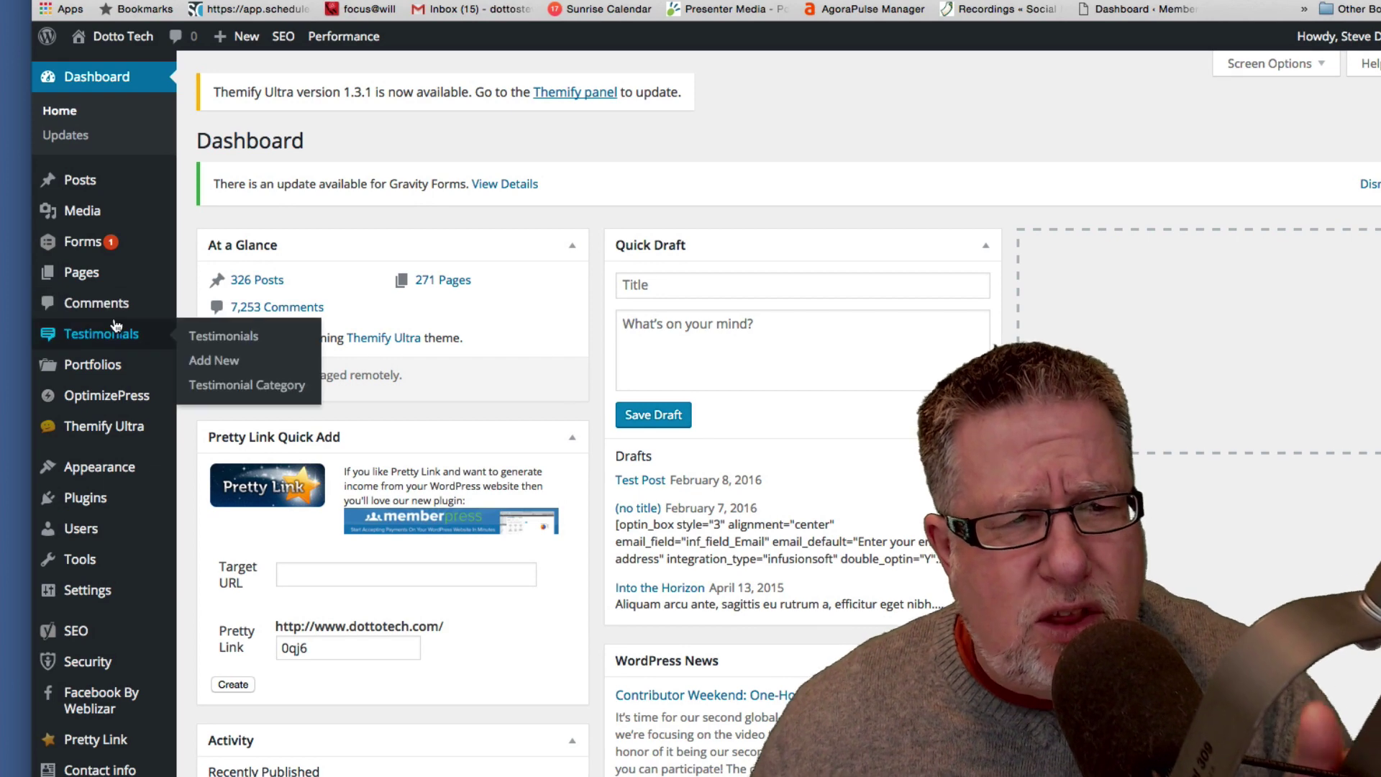
scroll(73, 329, down, 2)
scroll(116, 325, down, 1)
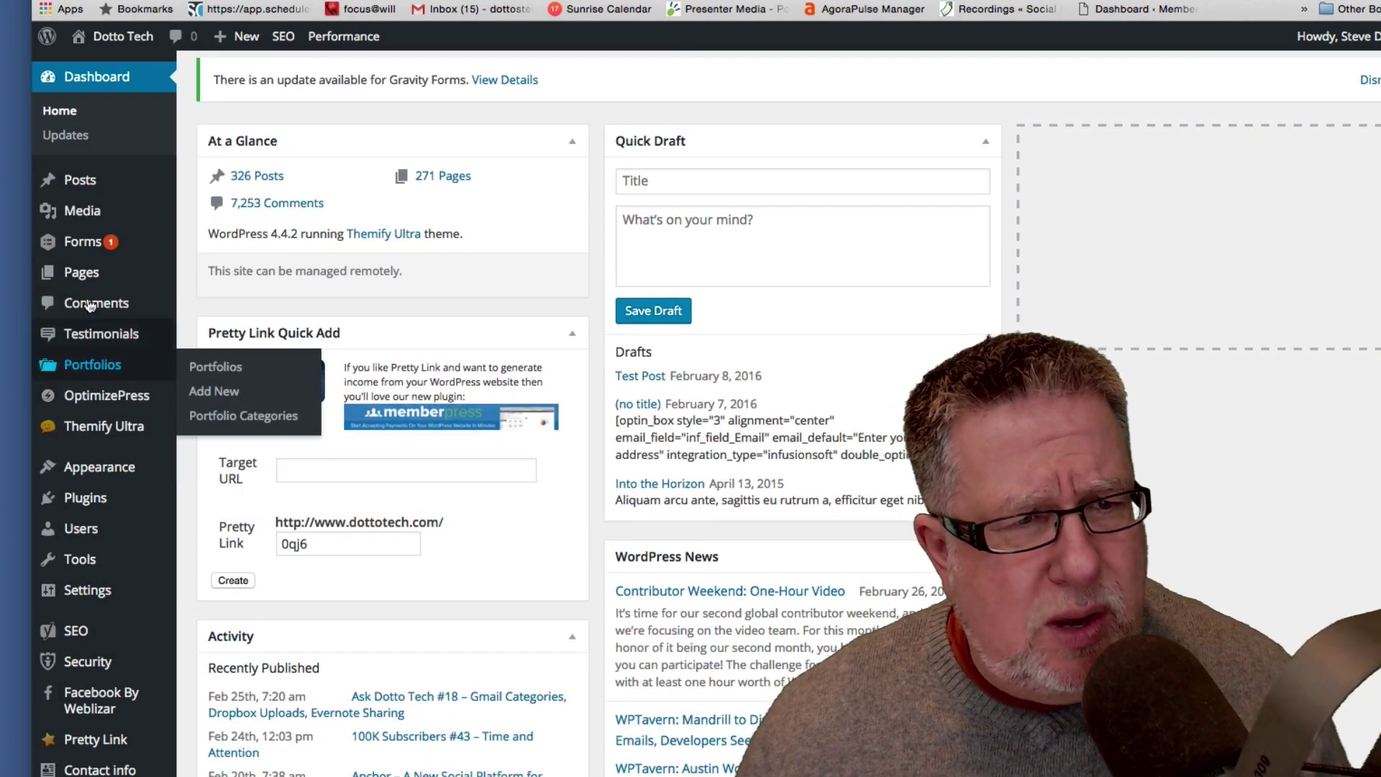
scroll(105, 259, down, 4)
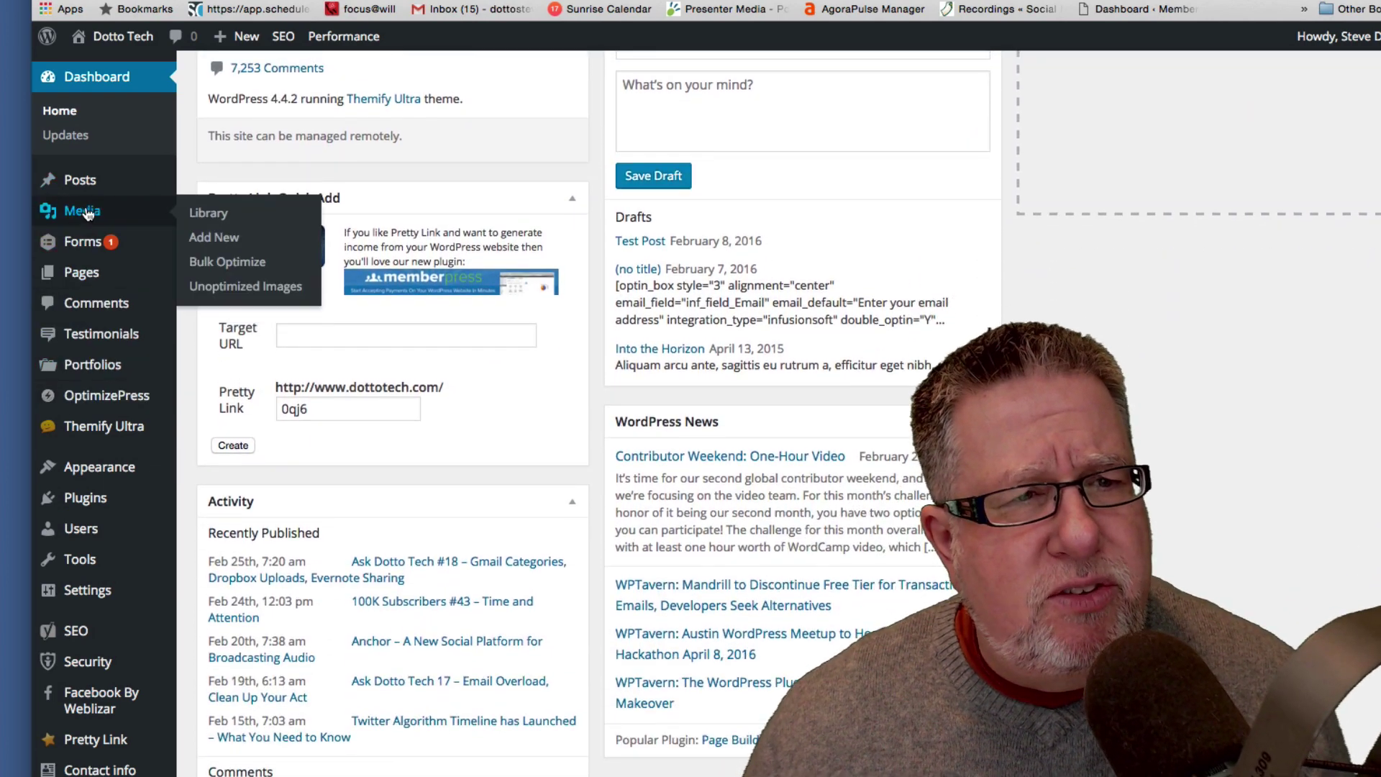
mouse_move(92, 188)
scroll(108, 244, down, 1)
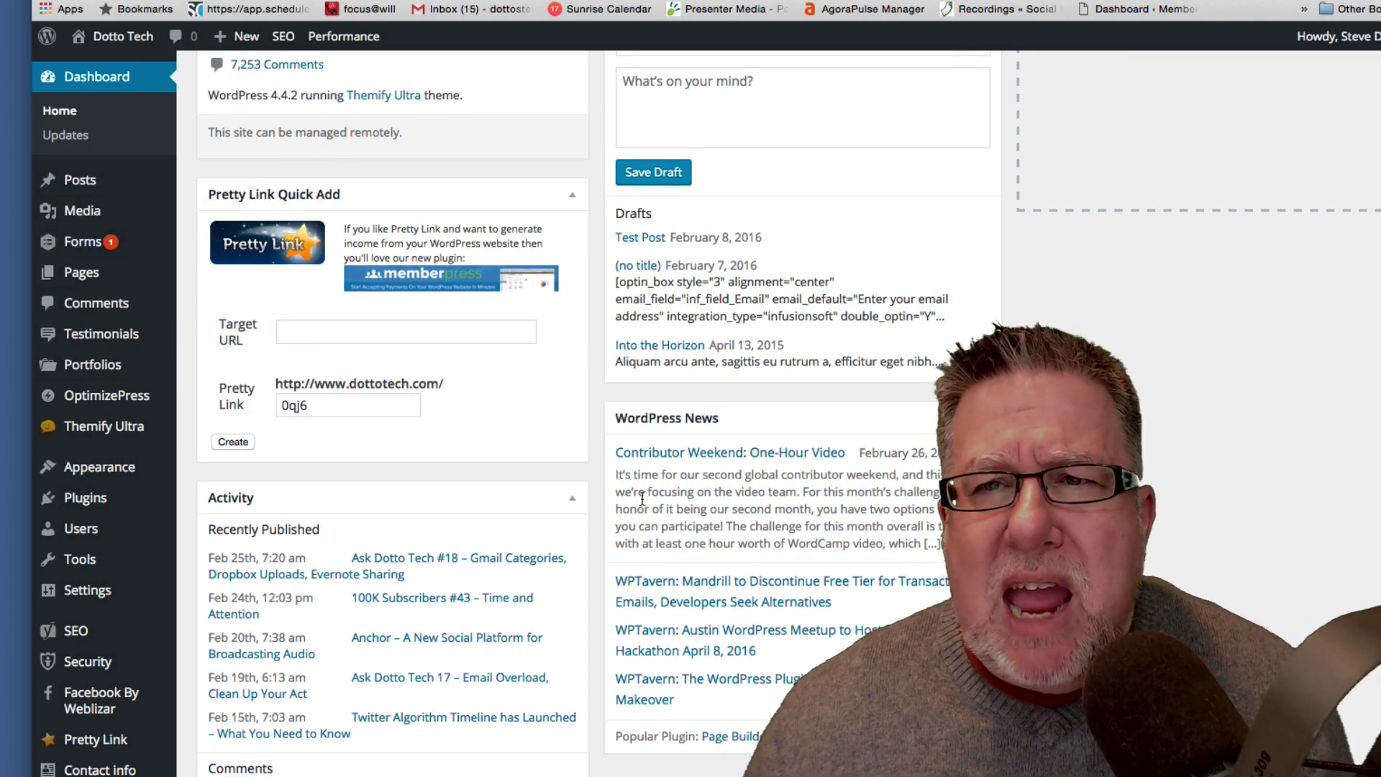
Switch to the live Dotto Tech website and view the pages listed under Courses and Vlogs.
key(ctrl+Right)
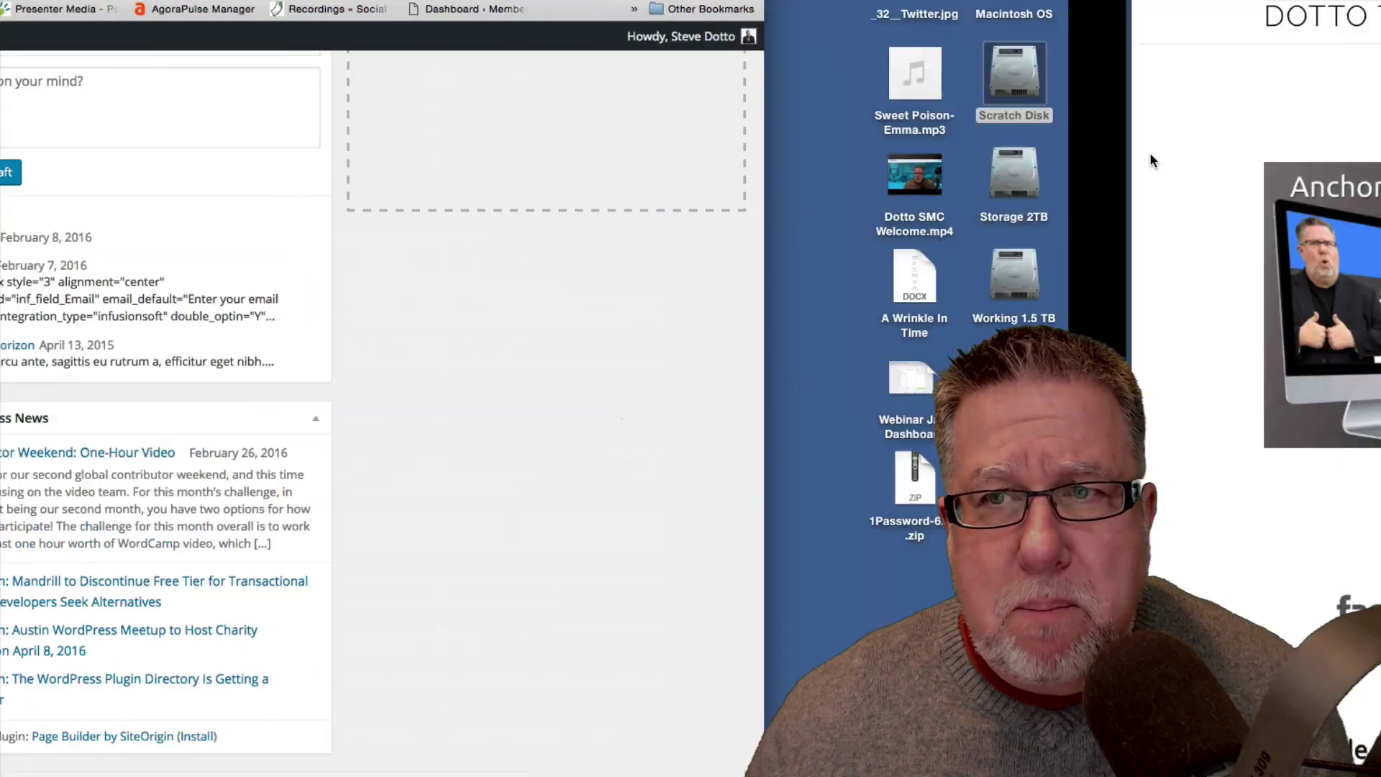
scroll(873, 205, up, 4)
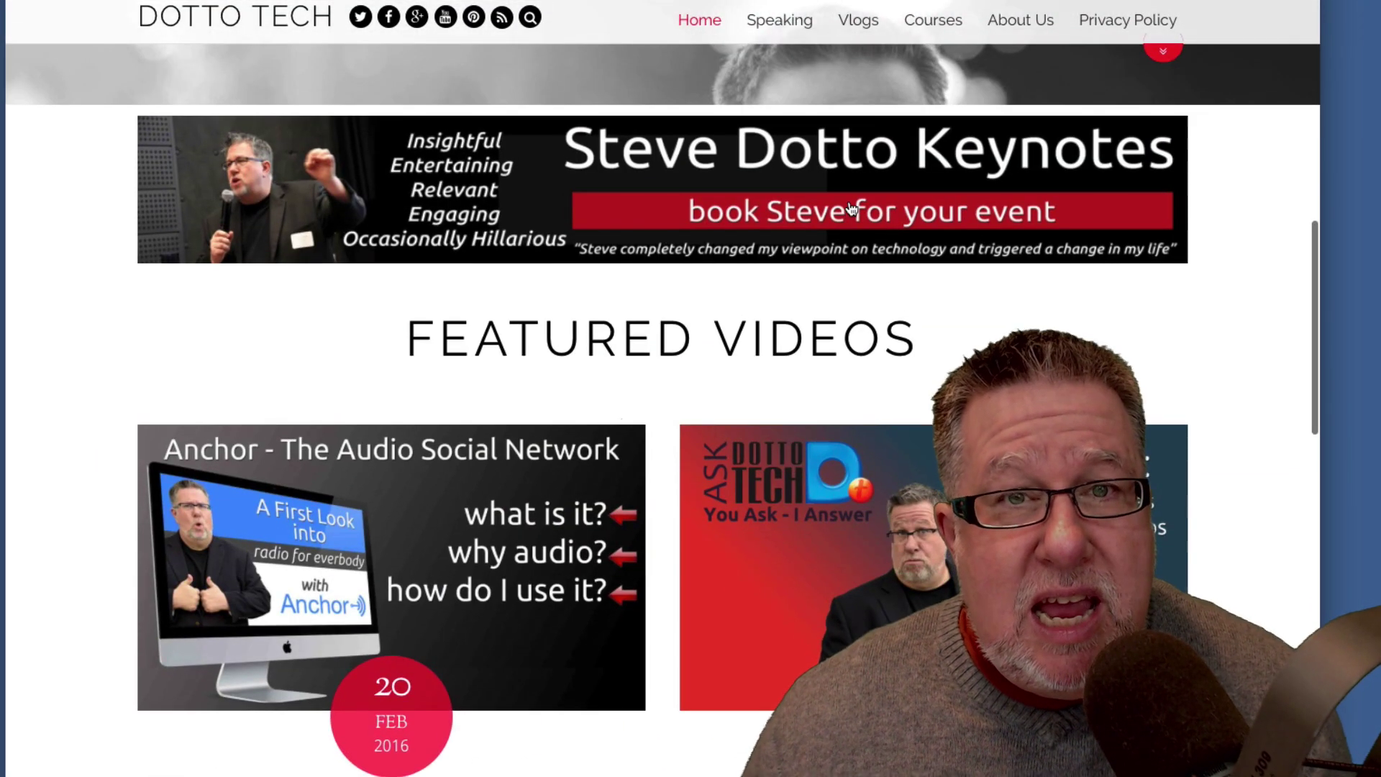
mouse_move(951, 36)
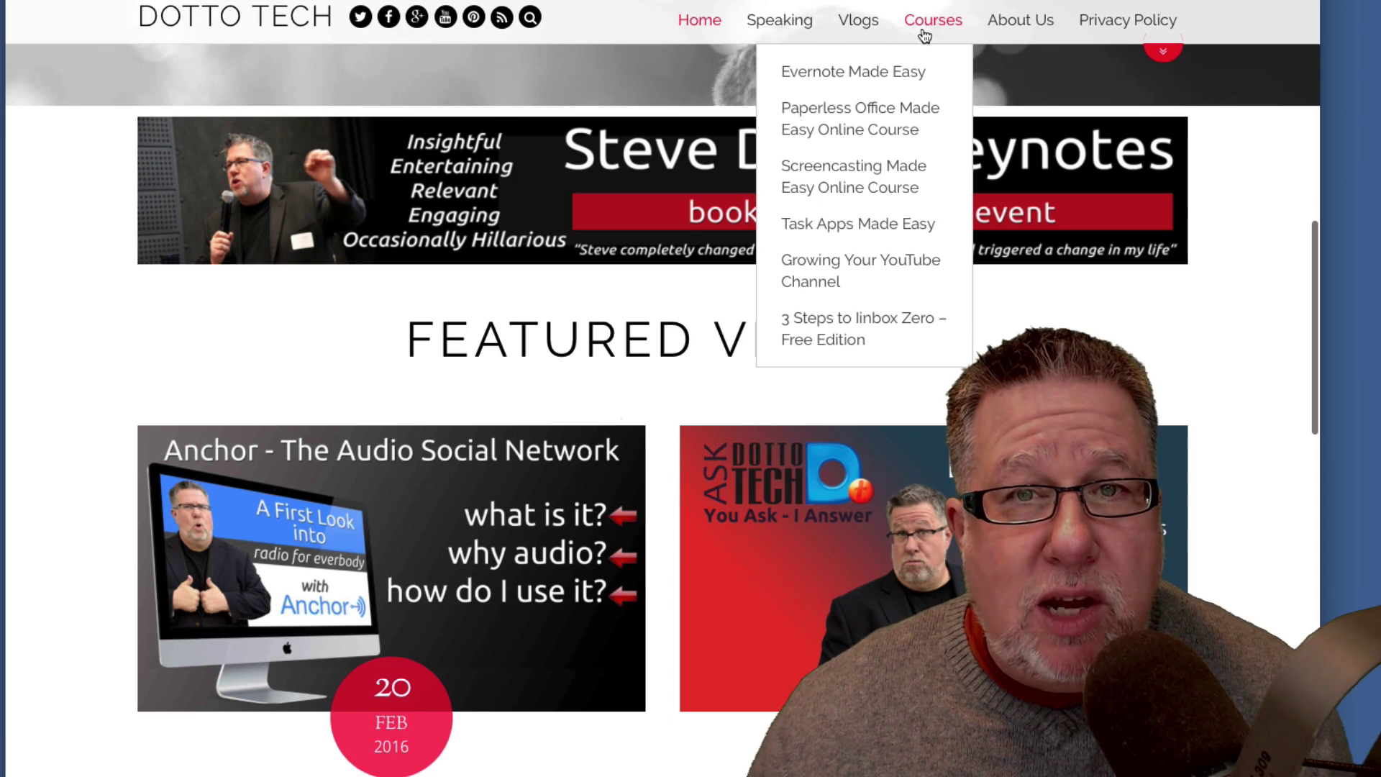
mouse_move(848, 34)
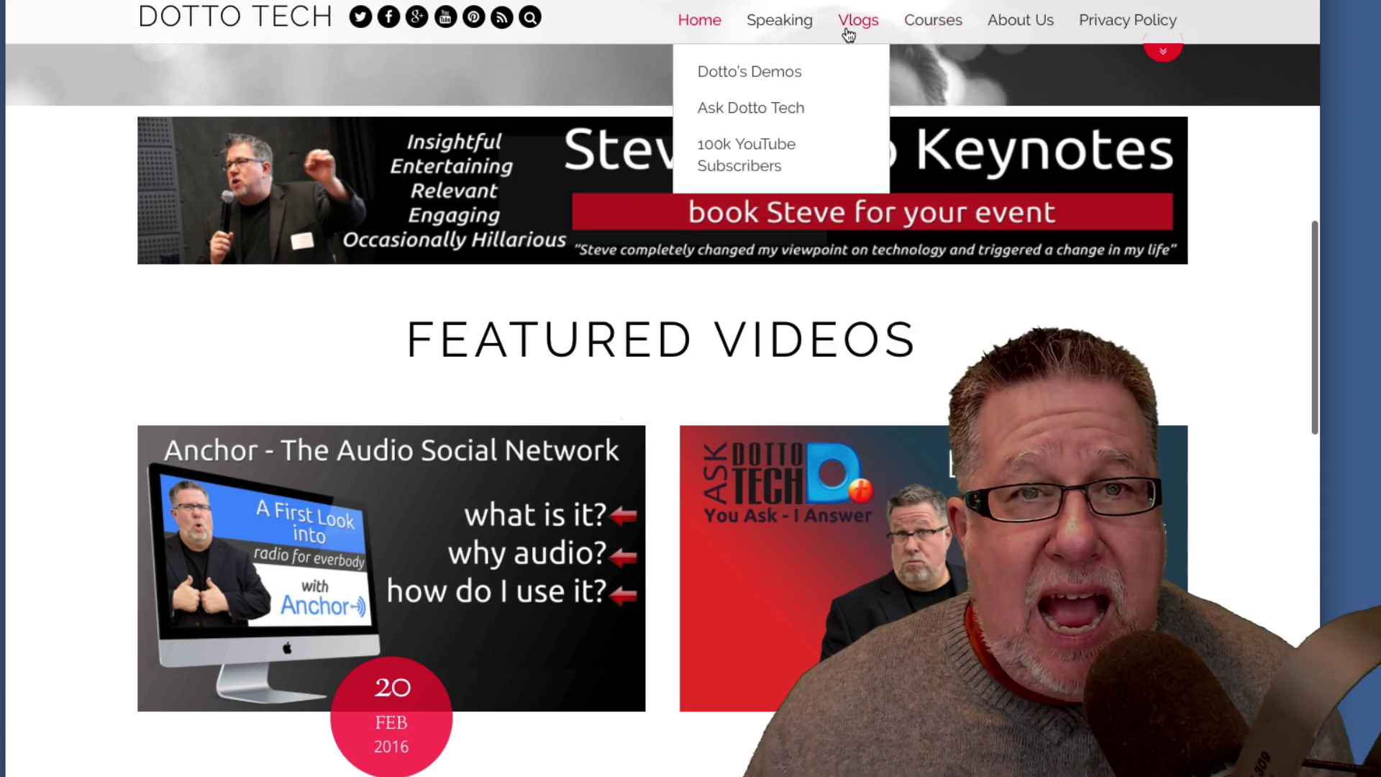
Open the Speaking page of the Dotto Tech site and review its biography, client testimonials and tabbed talk topics.
click(778, 19)
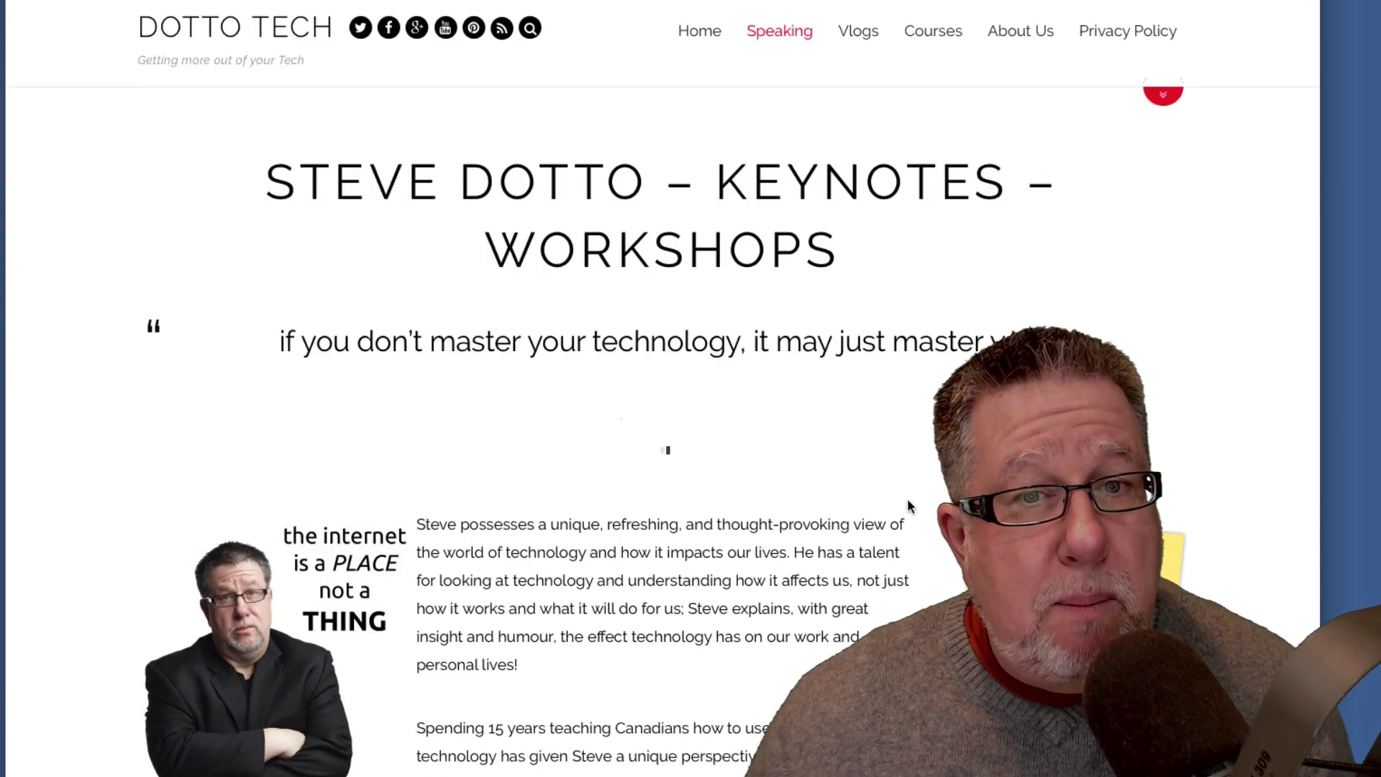
scroll(908, 505, down, 10)
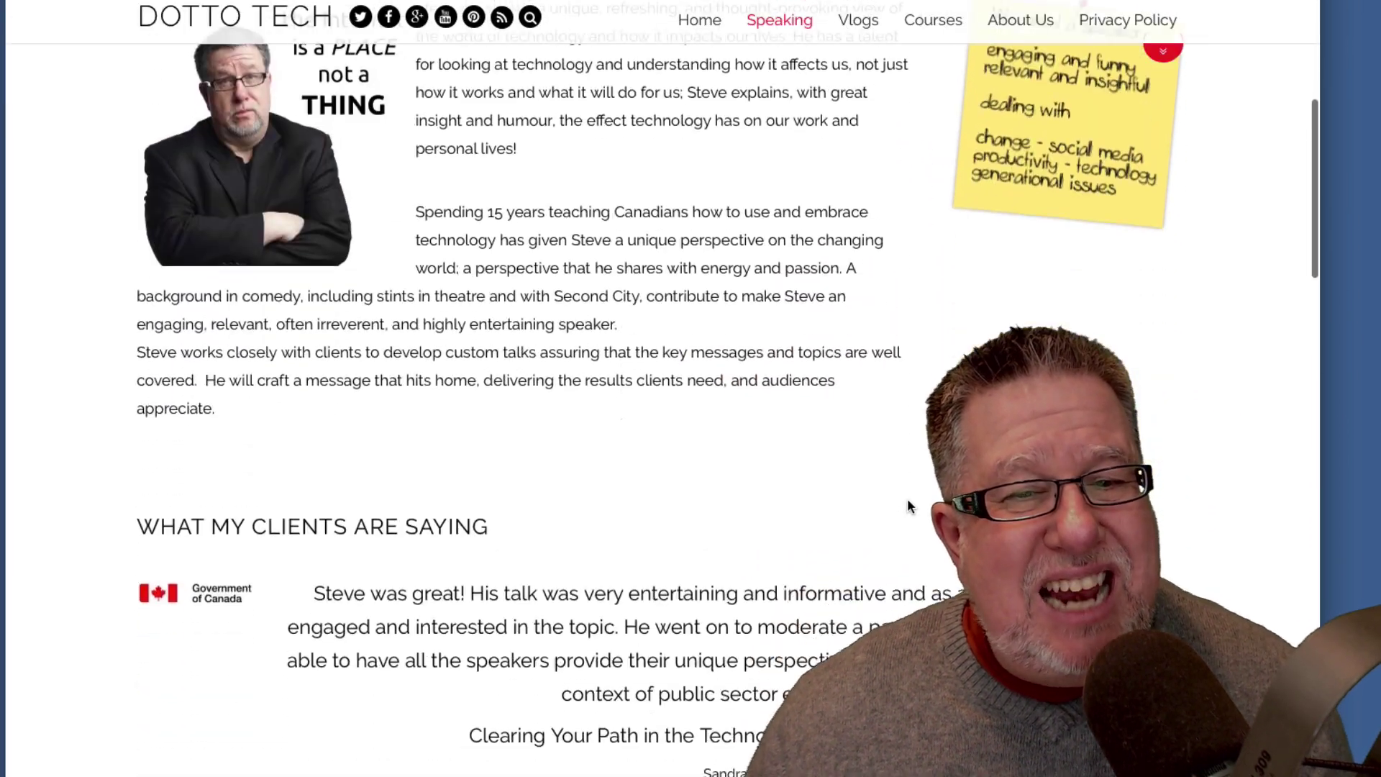
scroll(907, 504, down, 10)
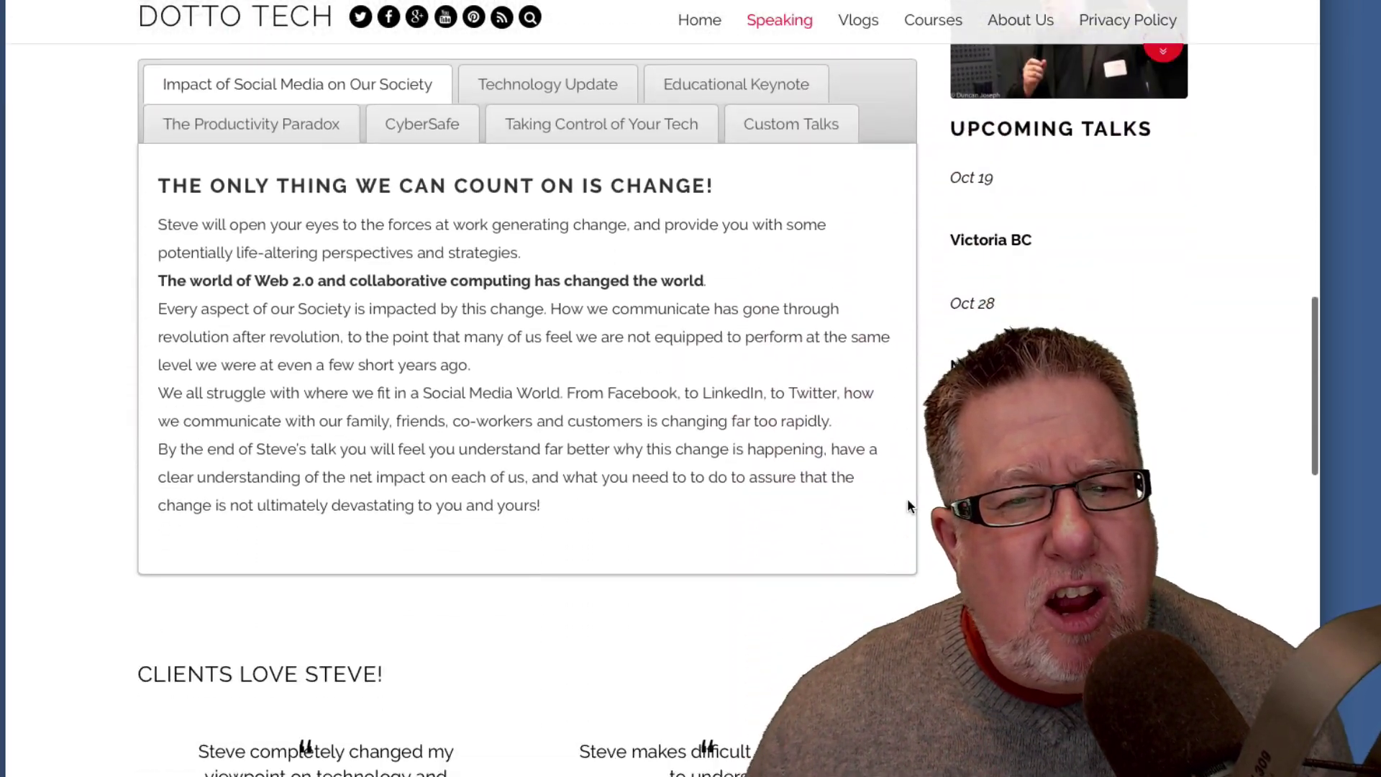
scroll(908, 504, up, 6)
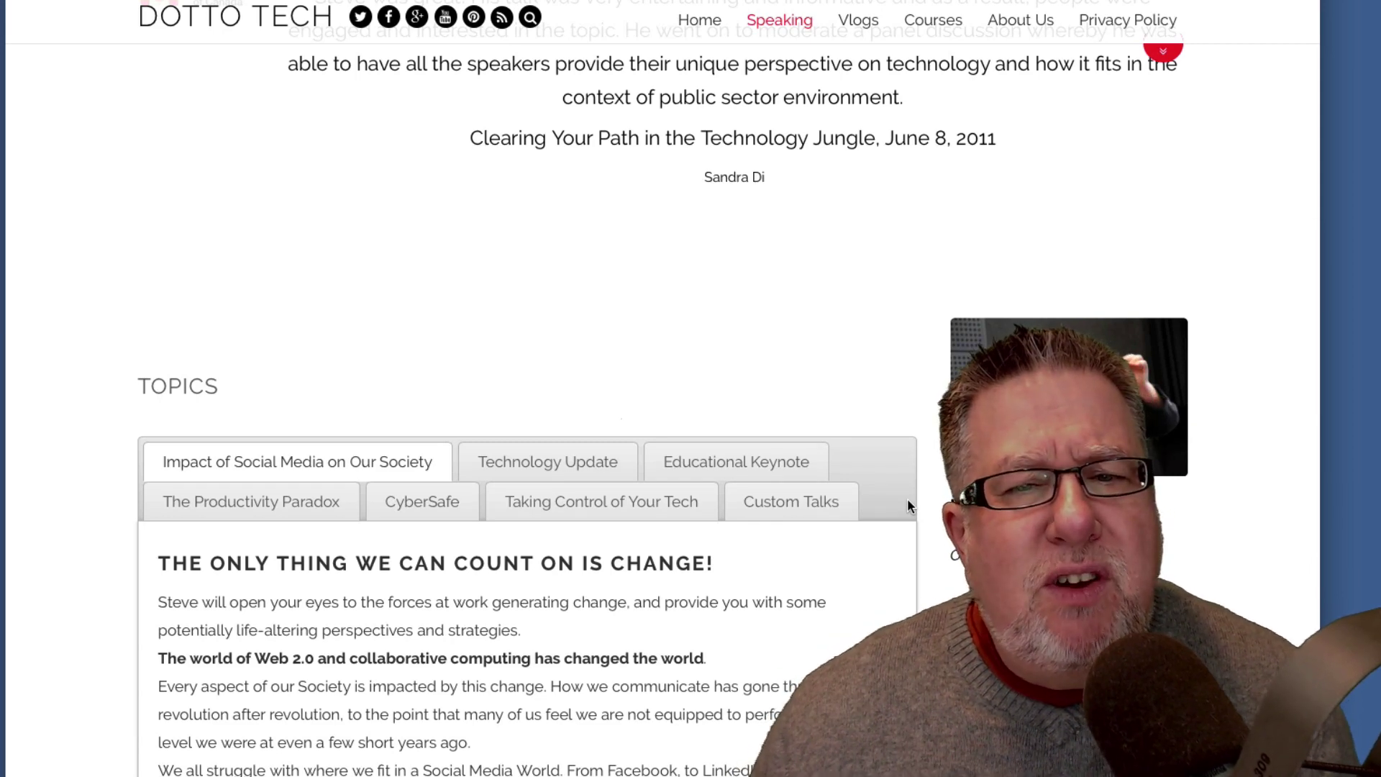
scroll(907, 505, down, 1)
scroll(908, 500, down, 5)
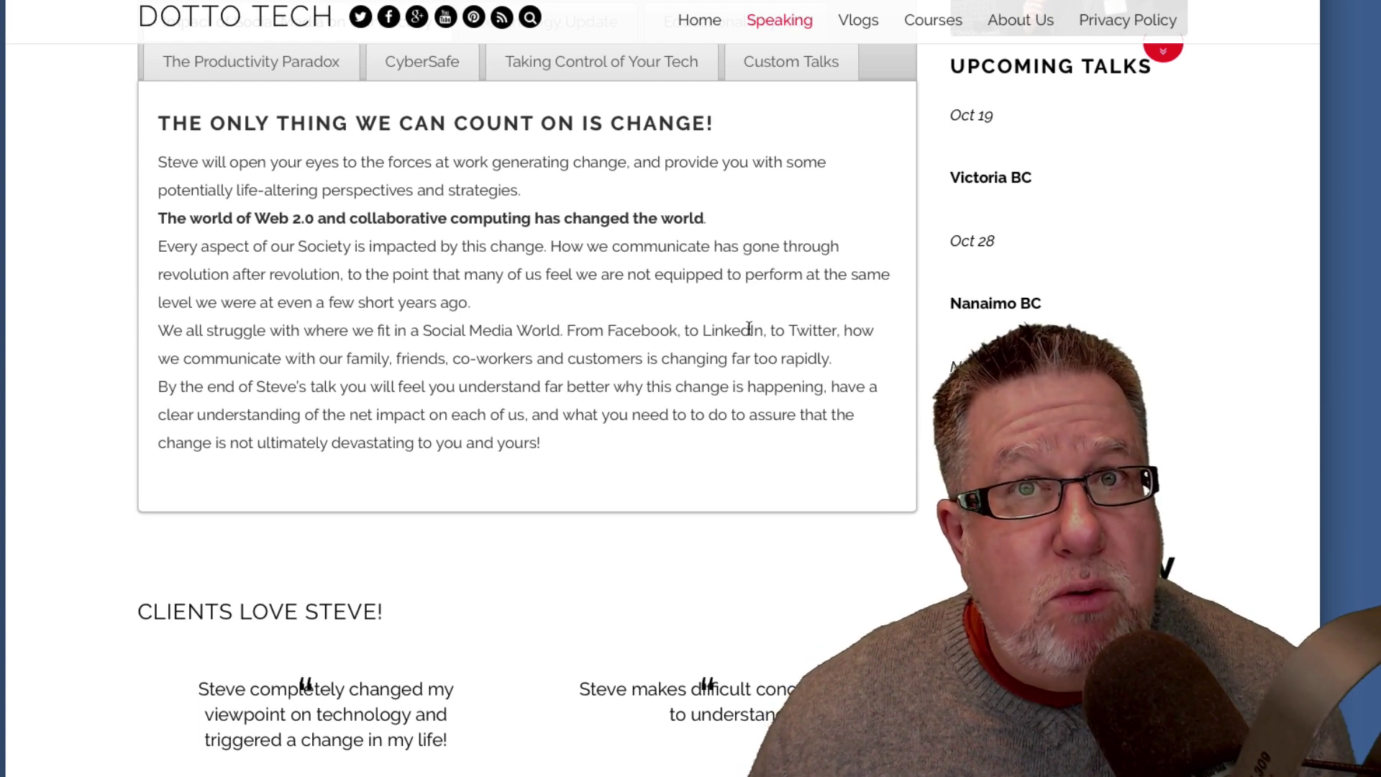
Return to the home page, then open Dotto's Demos from Vlogs and look over its video posts.
mouse_move(868, 25)
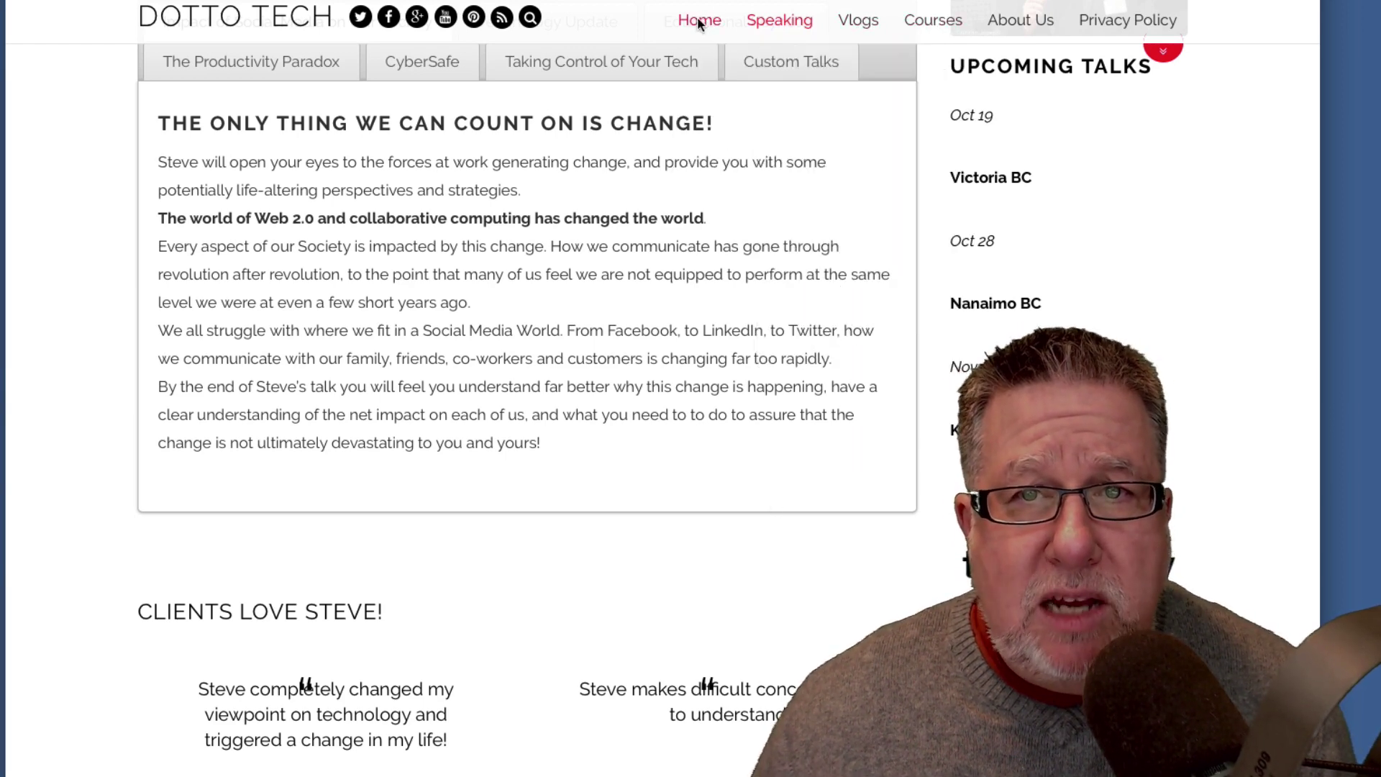
click(697, 22)
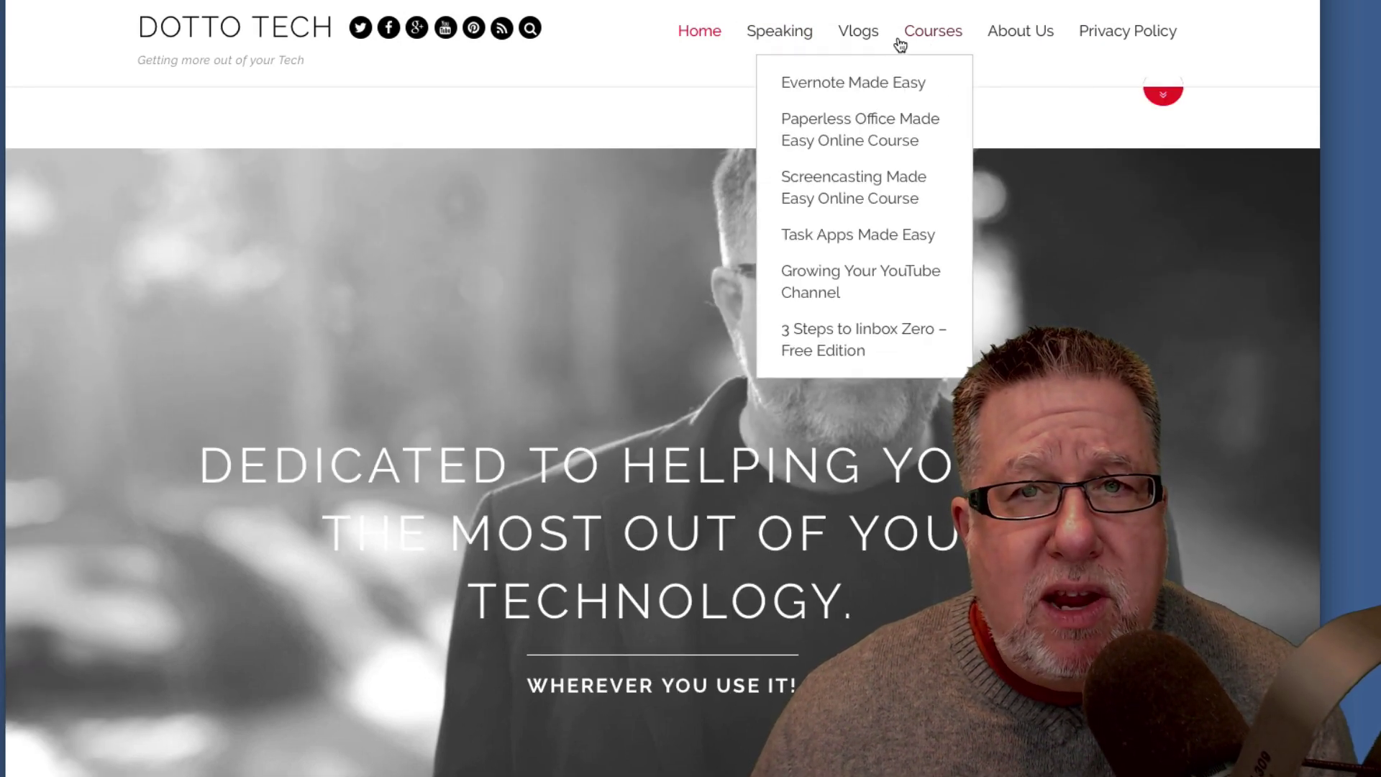
mouse_move(851, 36)
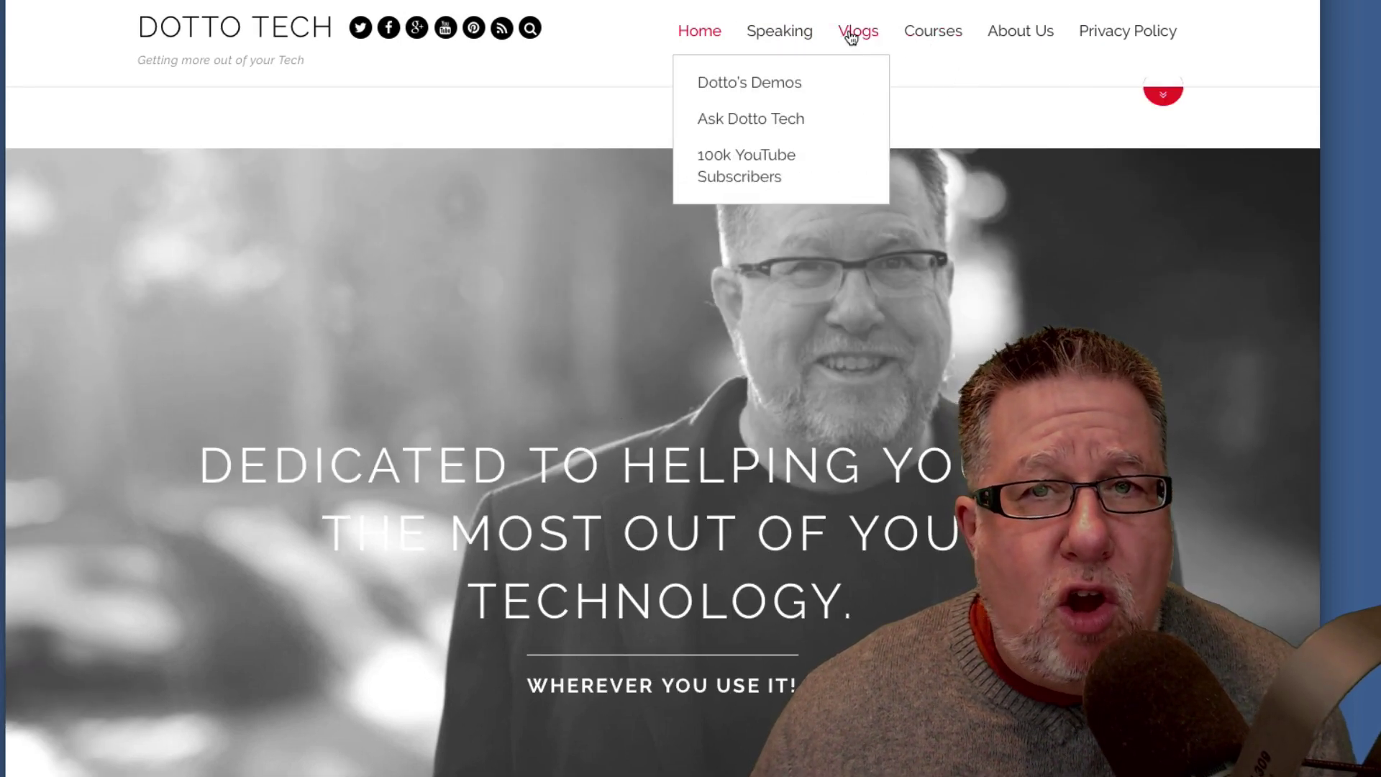
click(787, 85)
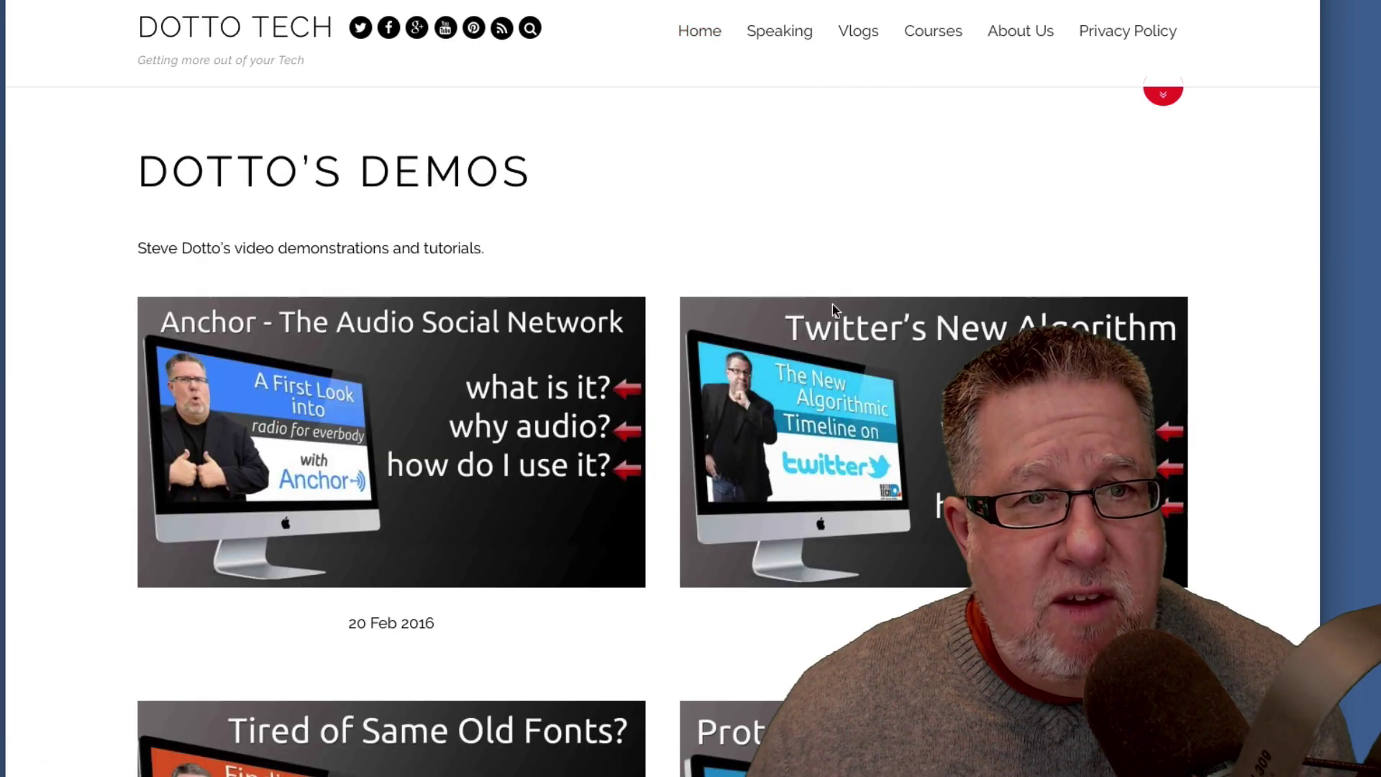
scroll(812, 406, down, 1)
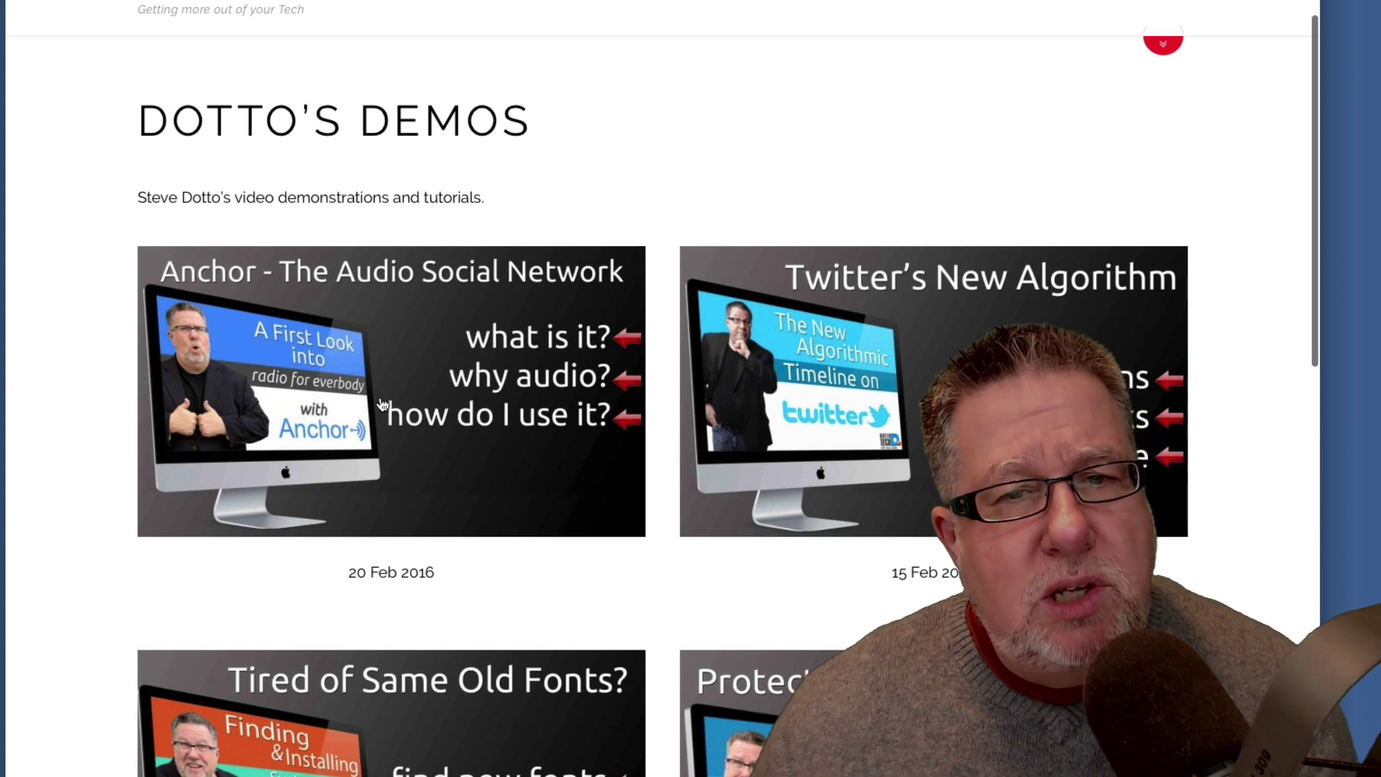
Open the Twitter's New Algorithm post, view its share counts and embedded video, and return to the Dotto's Demos listing.
click(850, 364)
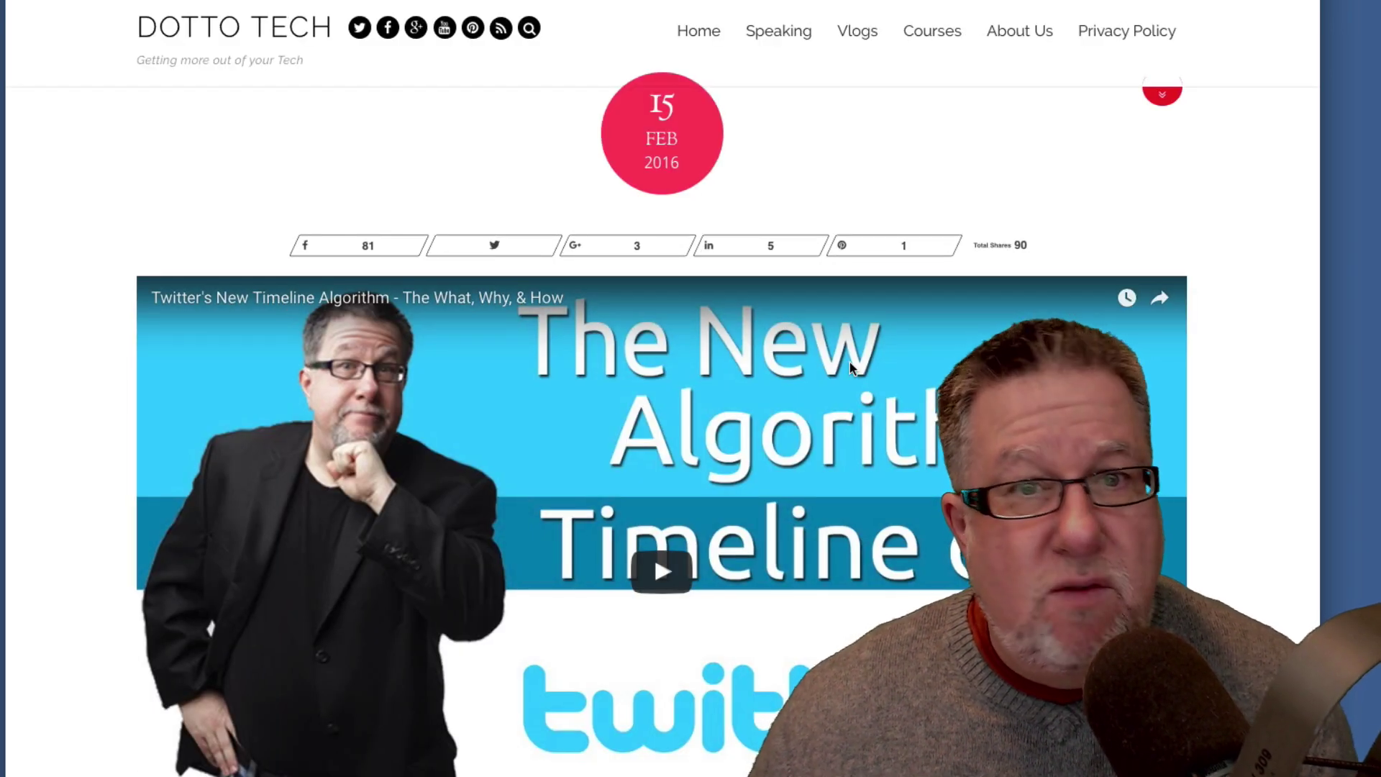
scroll(850, 367, down, 3)
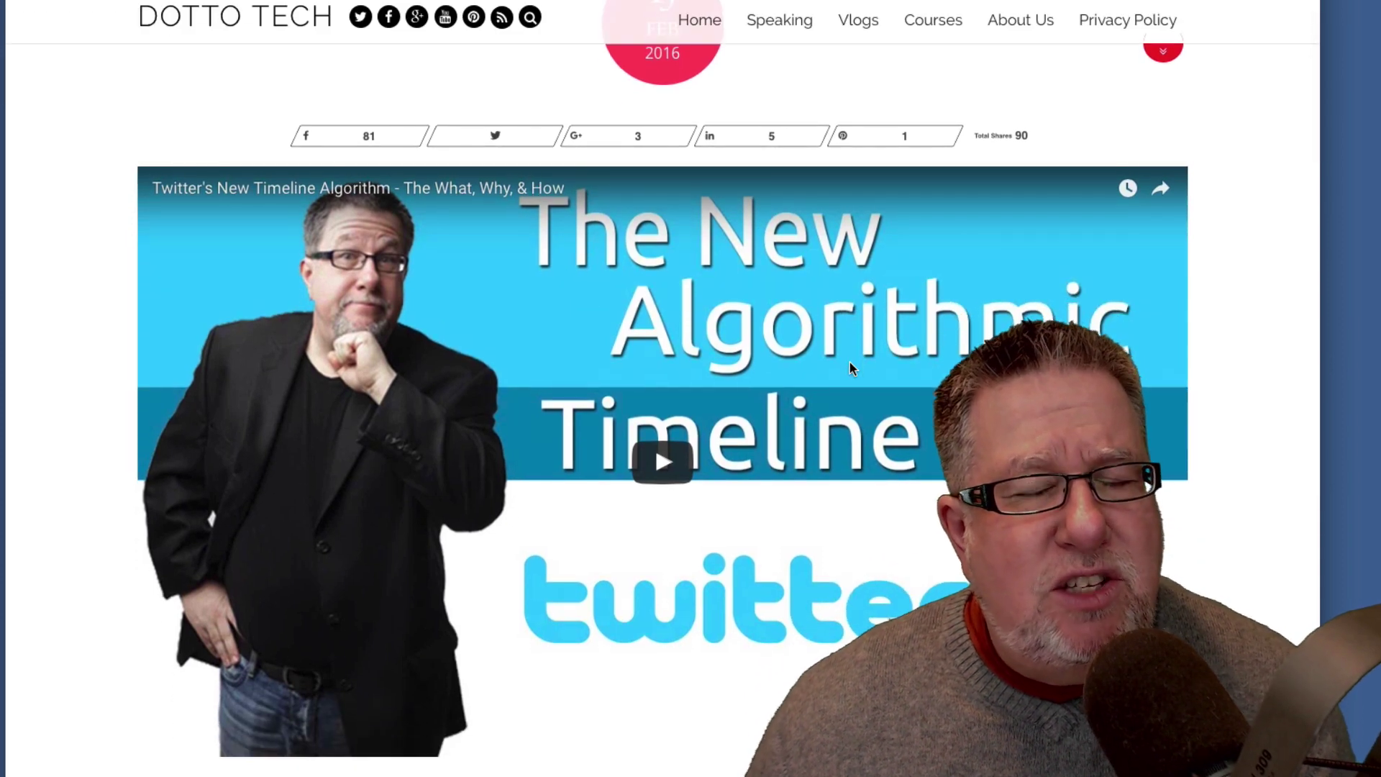
scroll(848, 361, down, 2)
scroll(849, 361, up, 4)
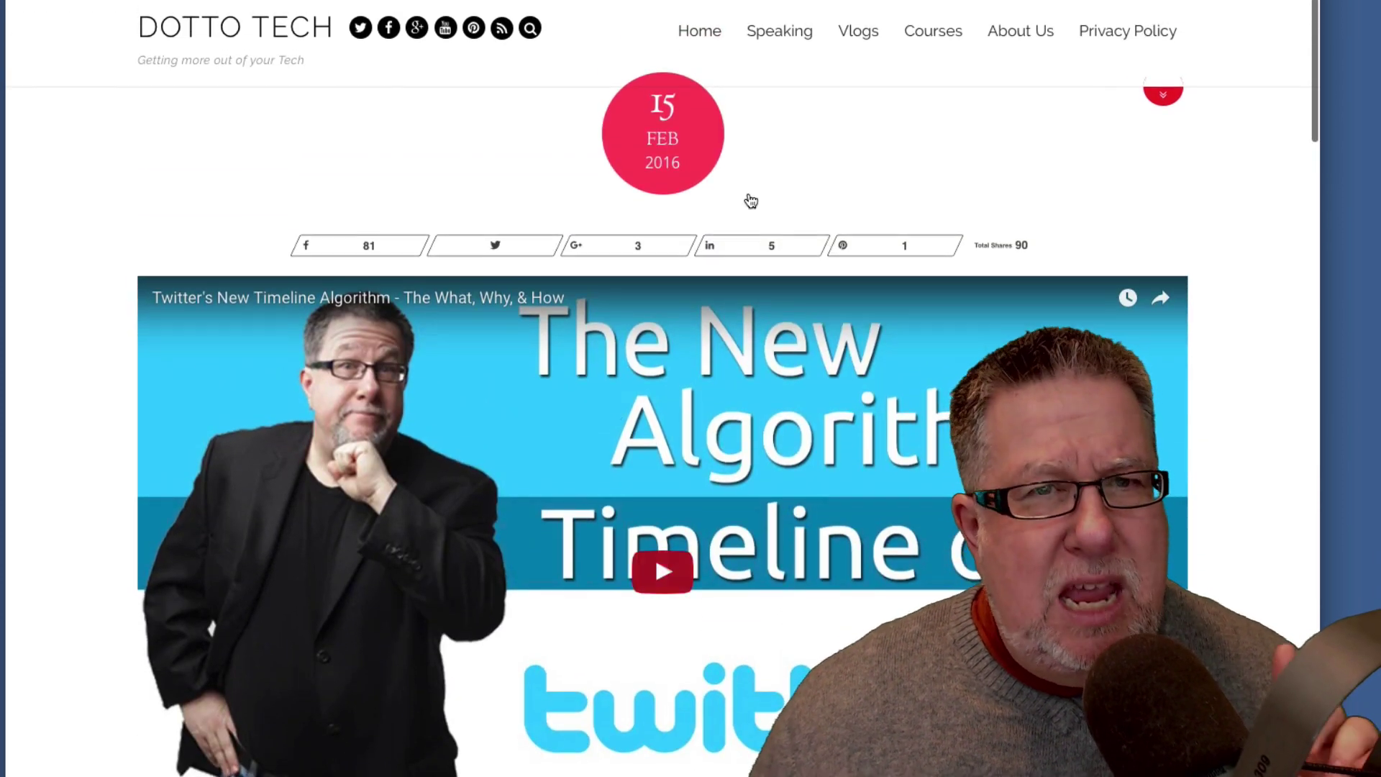
key(alt+Left)
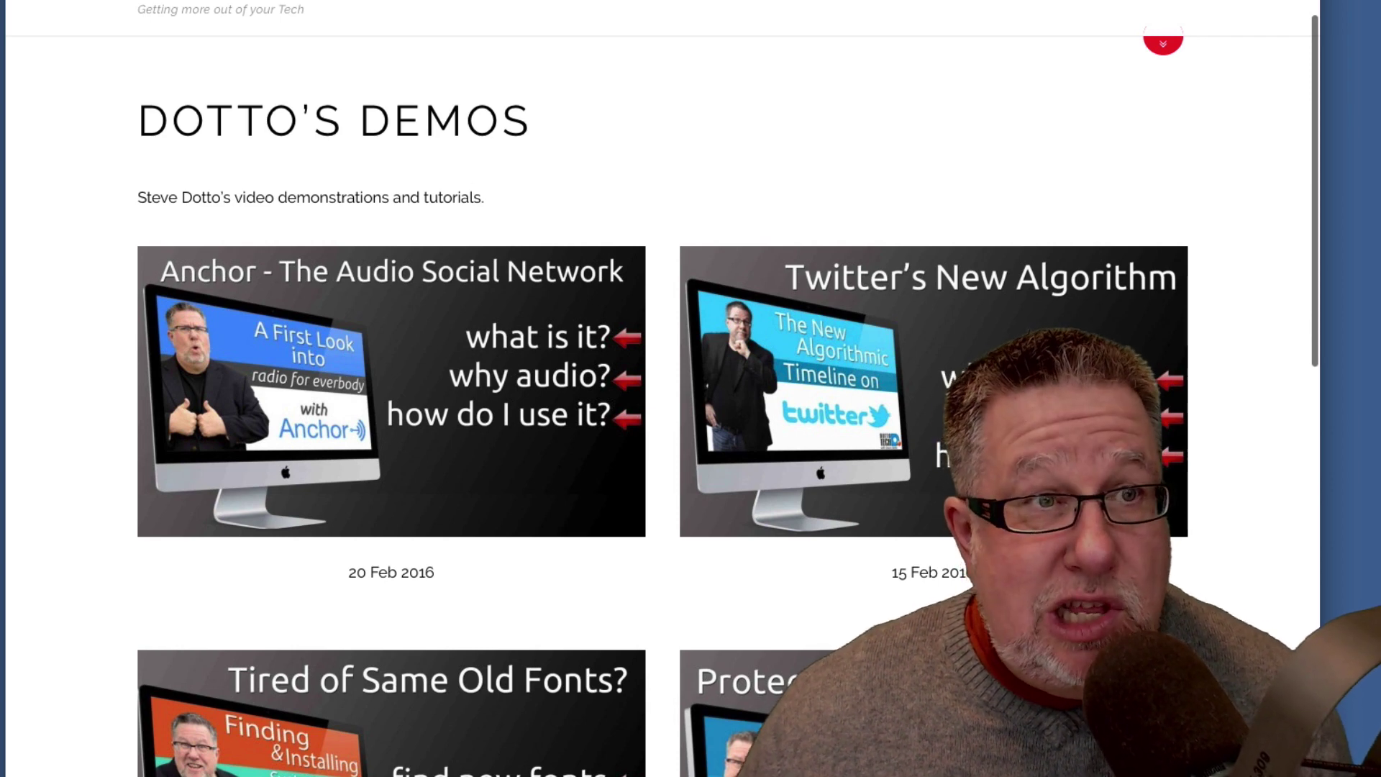
Go back to the home page and examine its opening slider, keynote banner, featured videos and social network logos.
key(alt+Left)
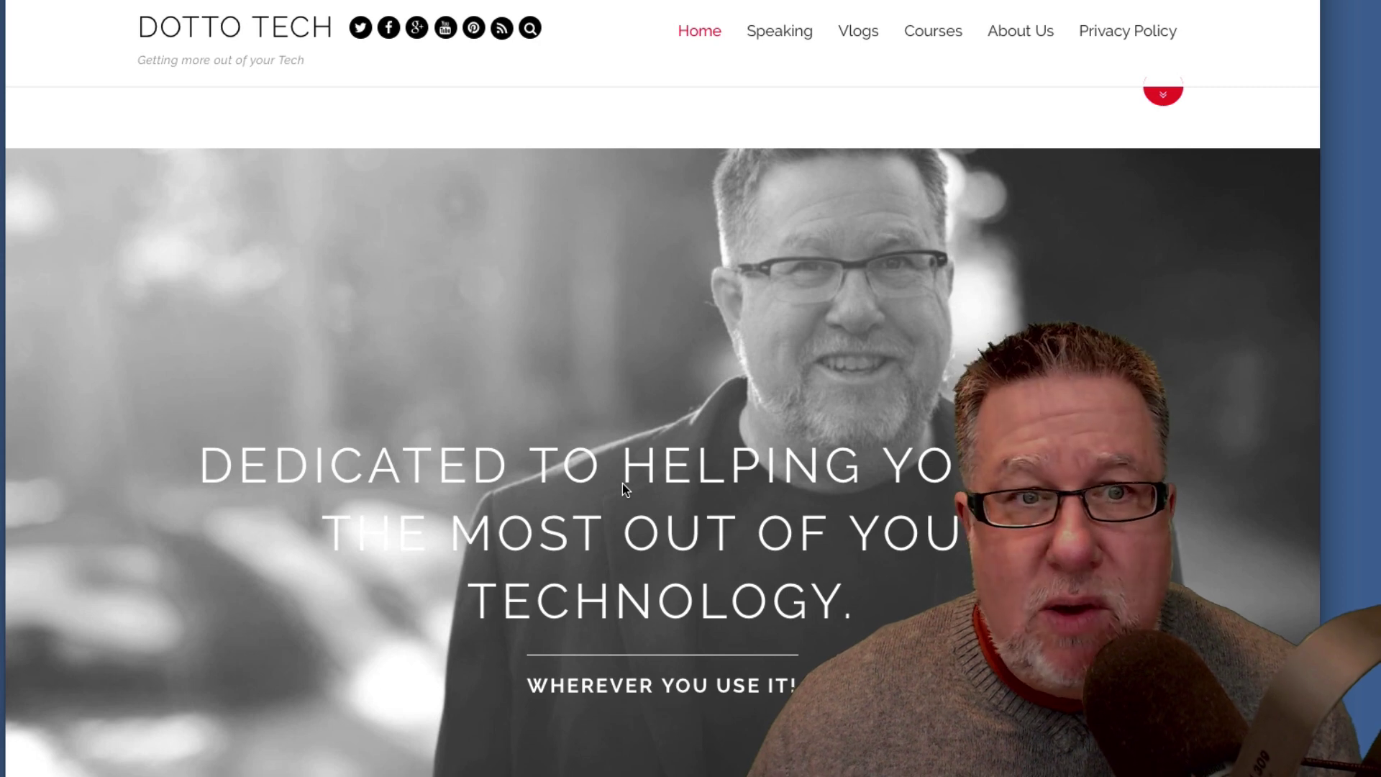
scroll(786, 525, down, 2)
scroll(785, 525, down, 8)
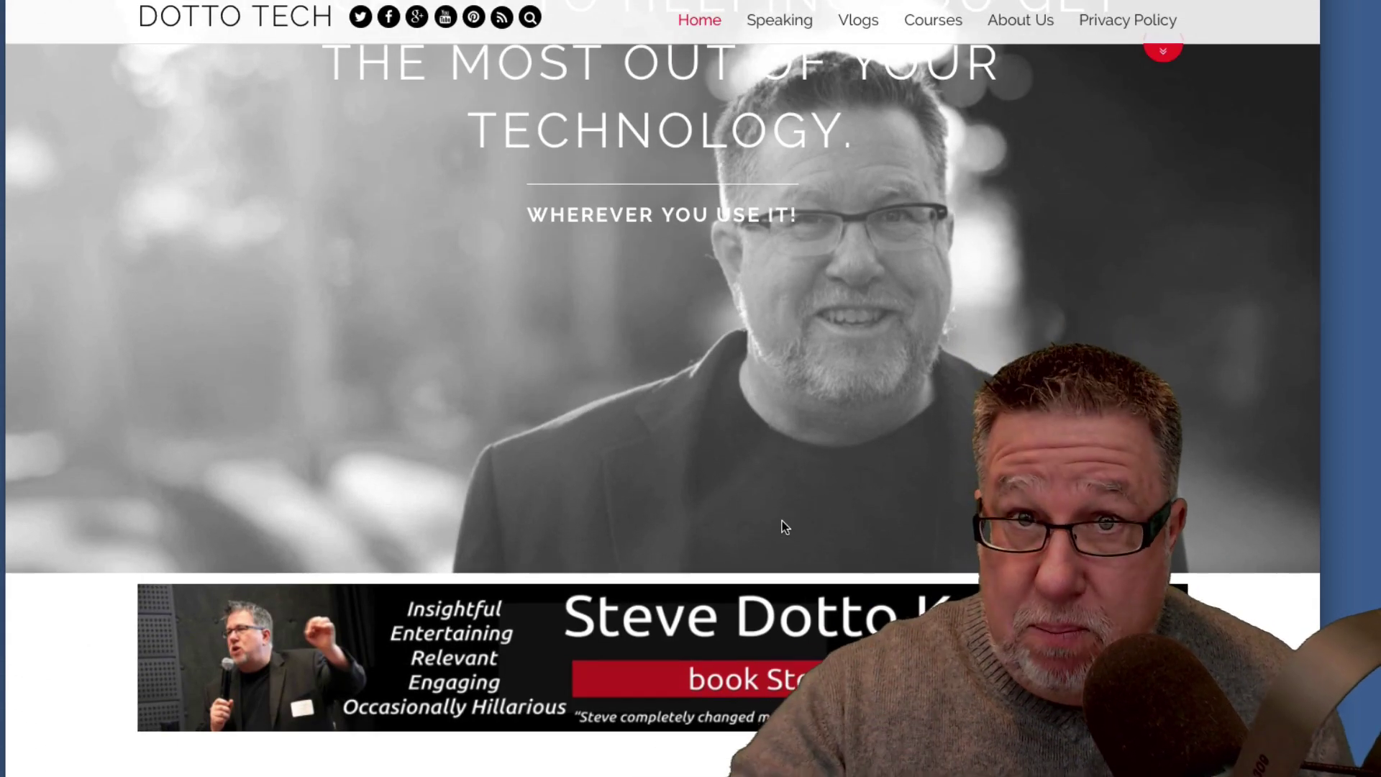
scroll(785, 526, down, 10)
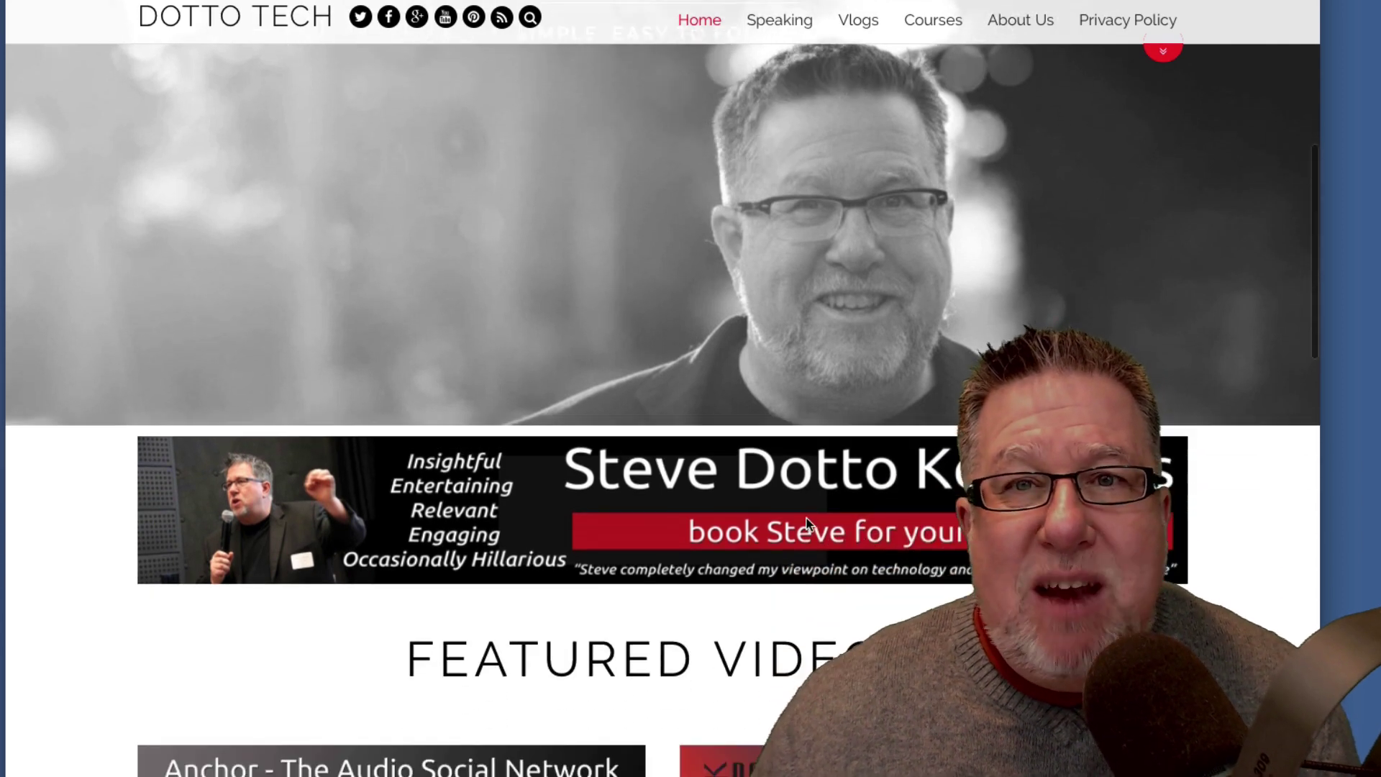
scroll(809, 527, down, 1)
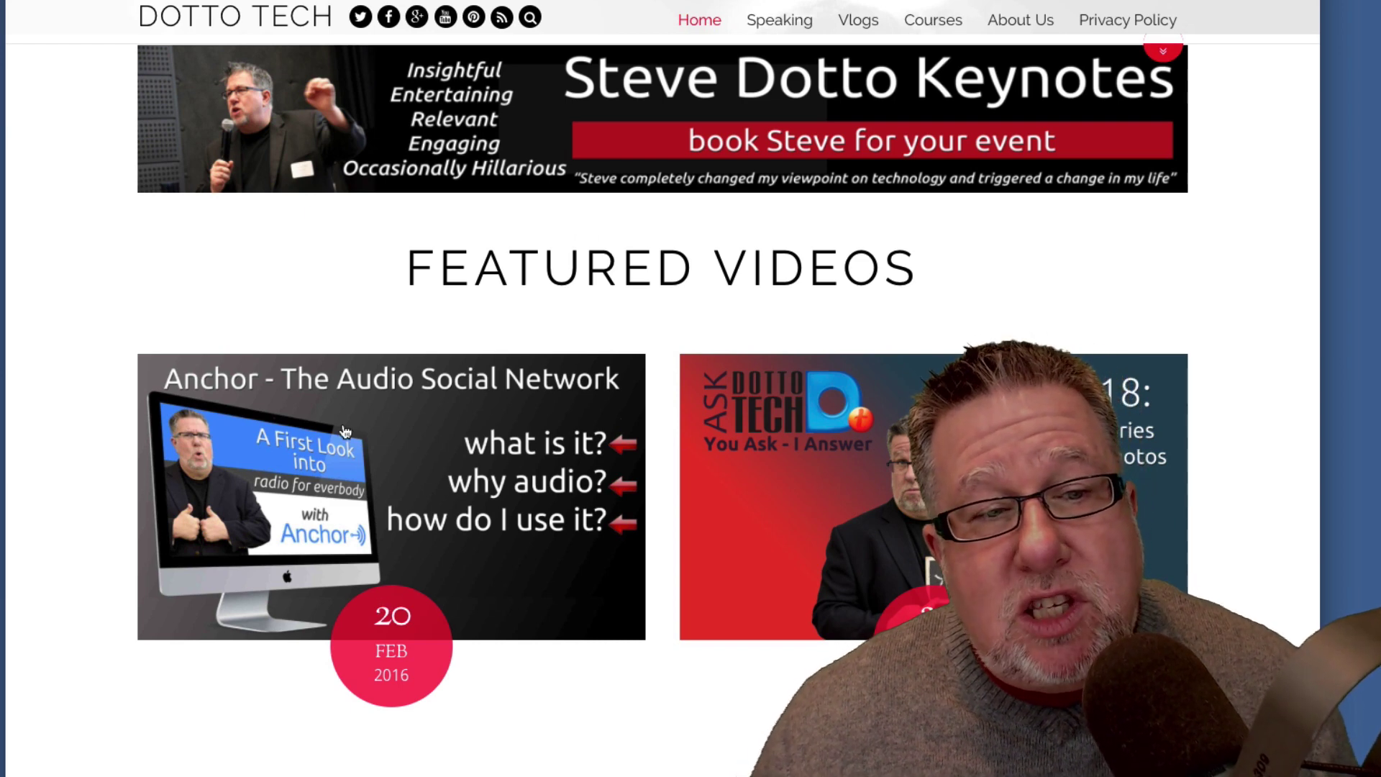
scroll(558, 663, down, 4)
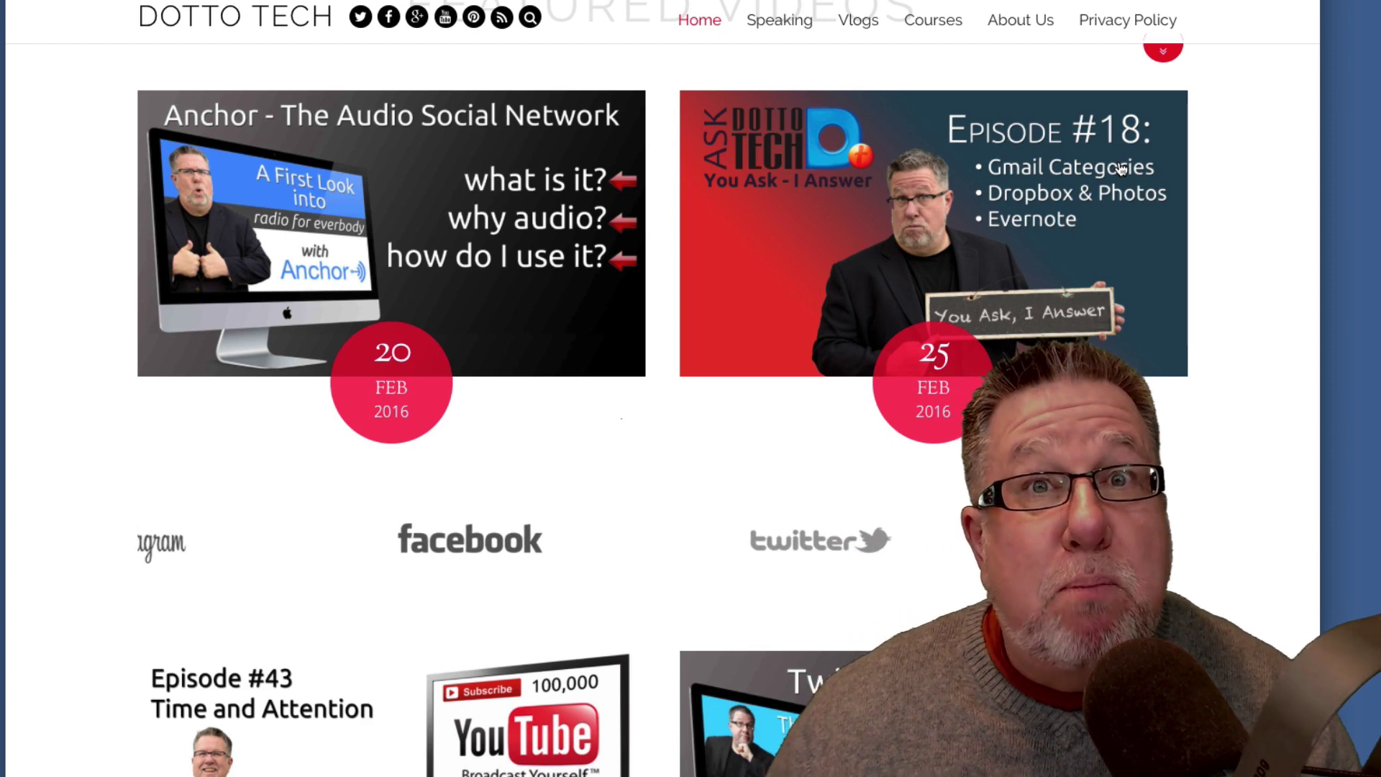
Open the Ask Dotto Tech page listed under Vlogs and look over its episode posts.
mouse_move(886, 35)
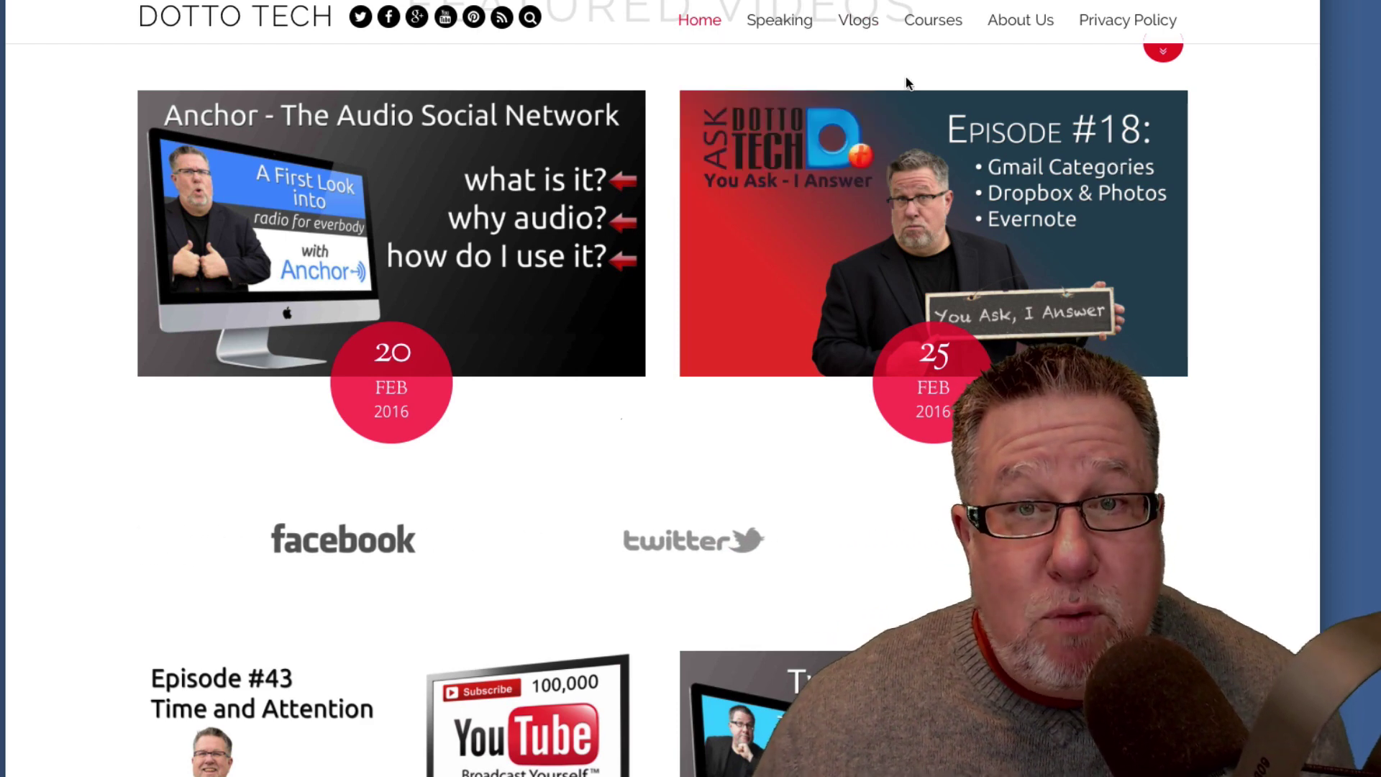
scroll(852, 30, up, 10)
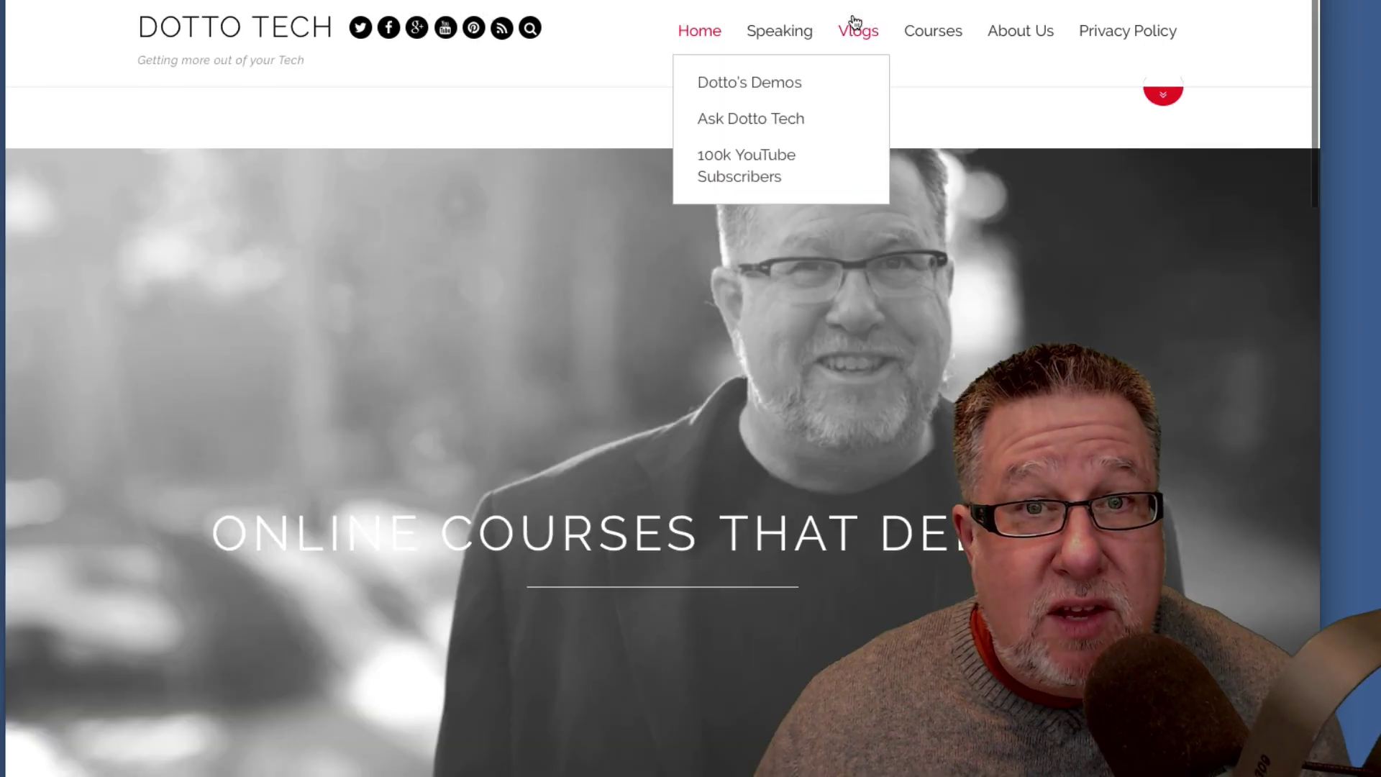
click(779, 119)
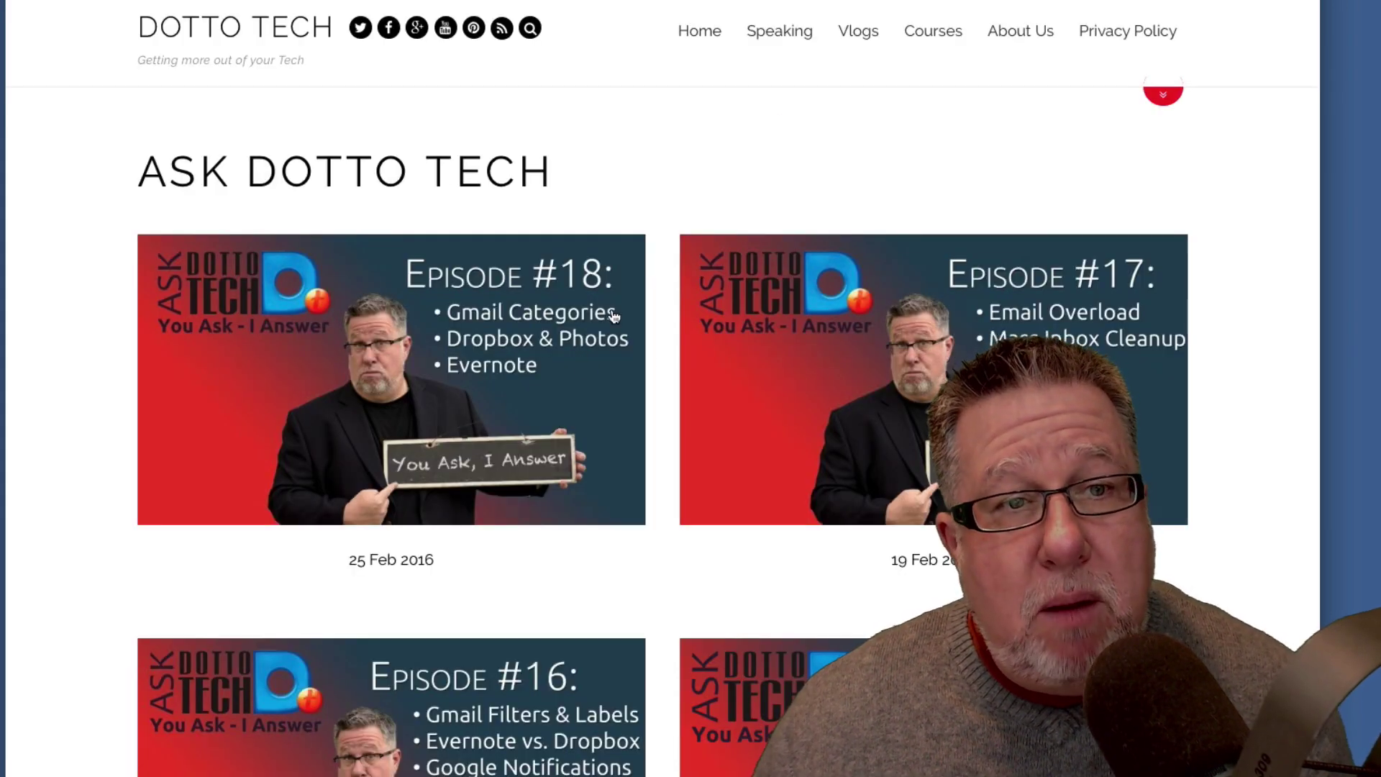
scroll(717, 691, down, 1)
scroll(717, 690, down, 3)
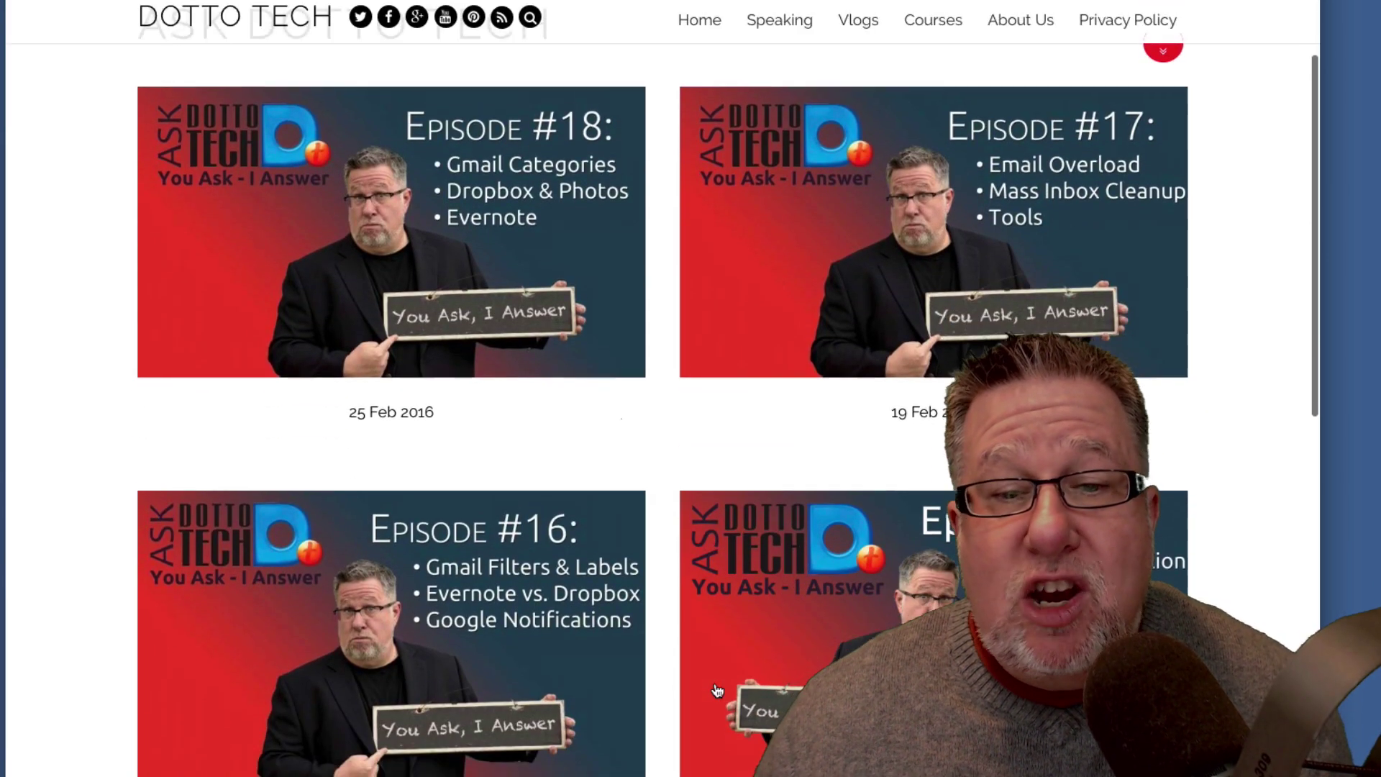
scroll(717, 690, up, 3)
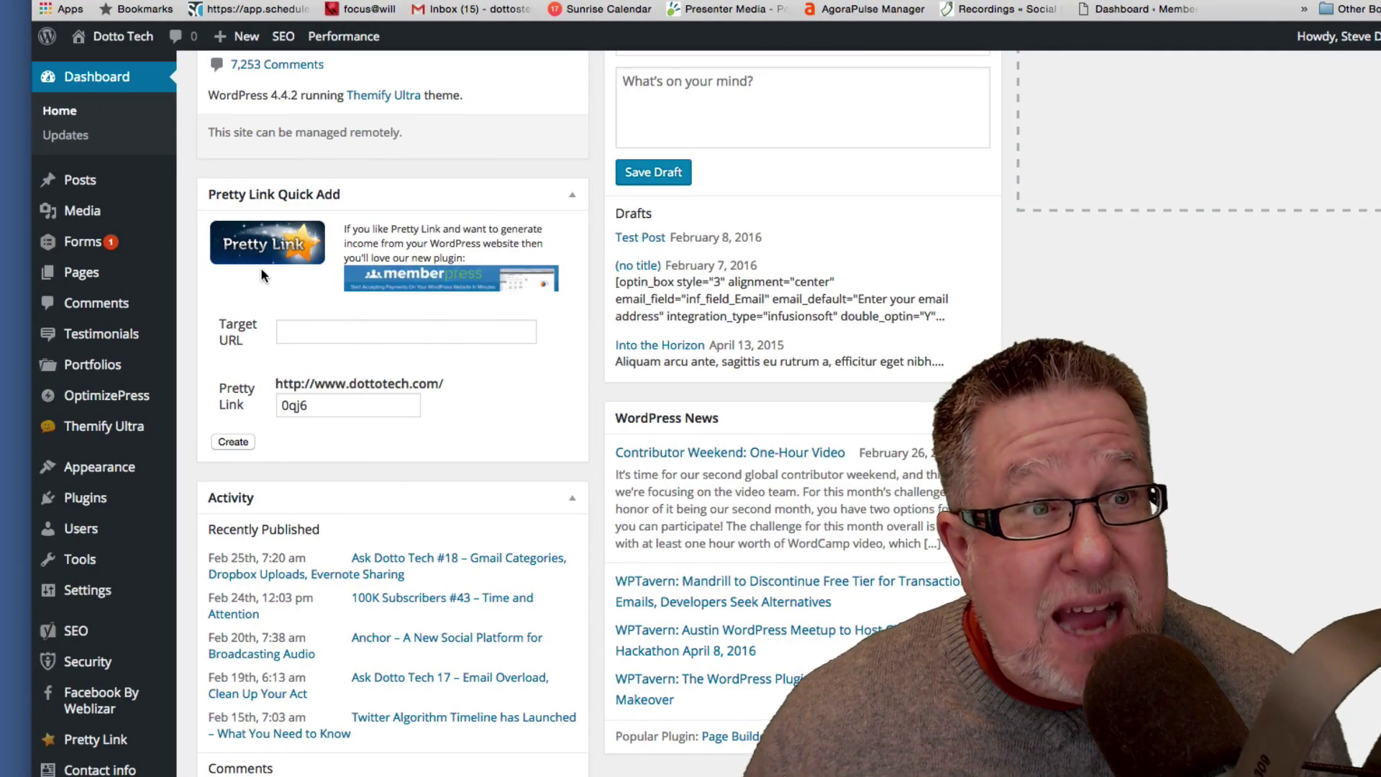
Switch to the WordPress dashboard, look over its Posts and Pages sections, and open the list of all posts.
mouse_move(61, 194)
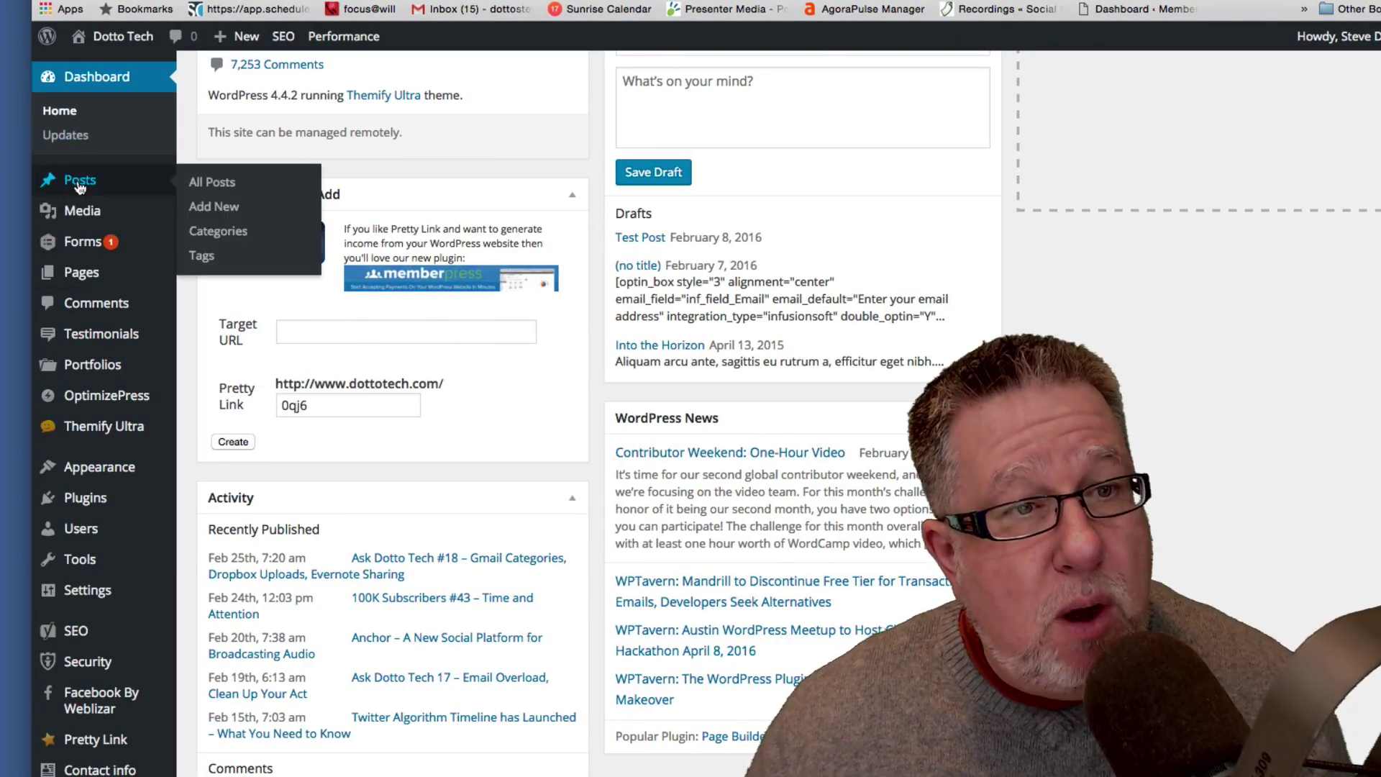
mouse_move(83, 288)
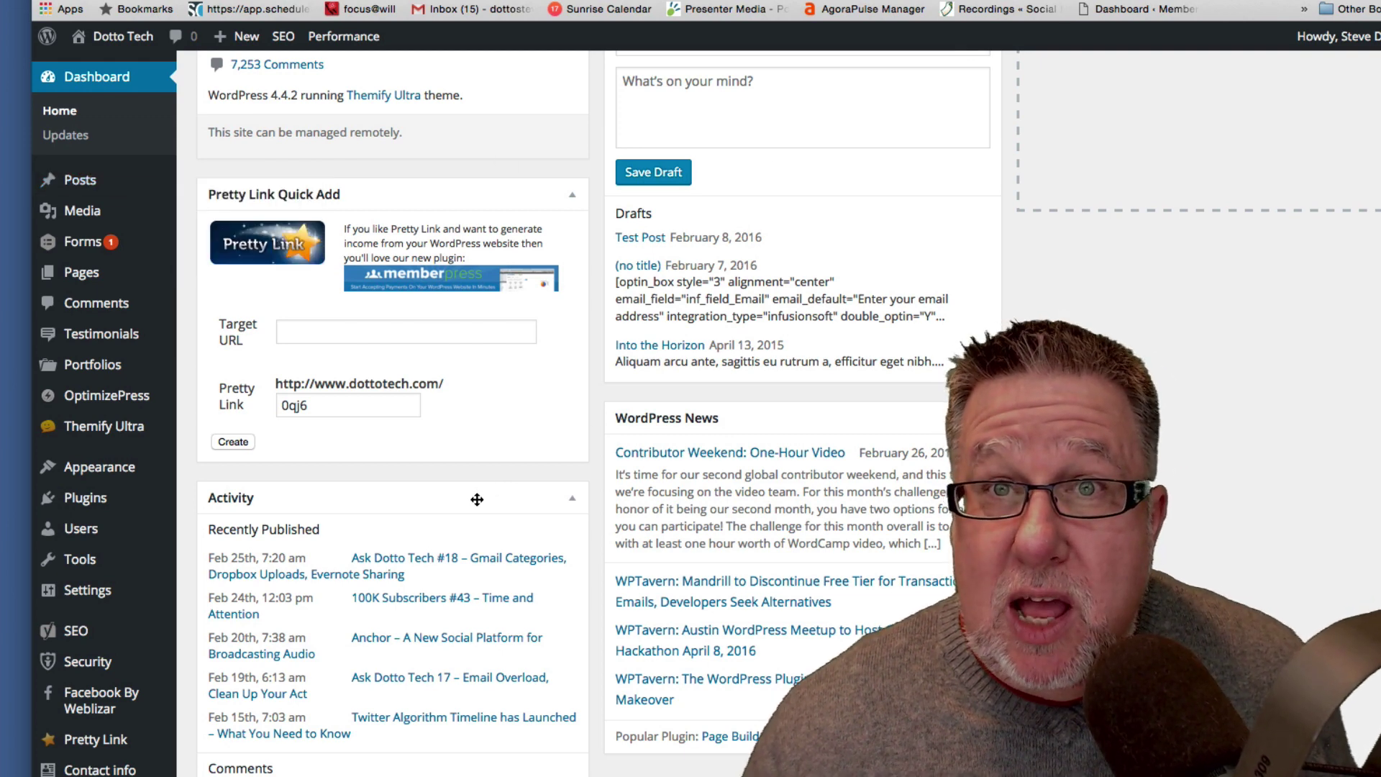
scroll(475, 497, down, 1)
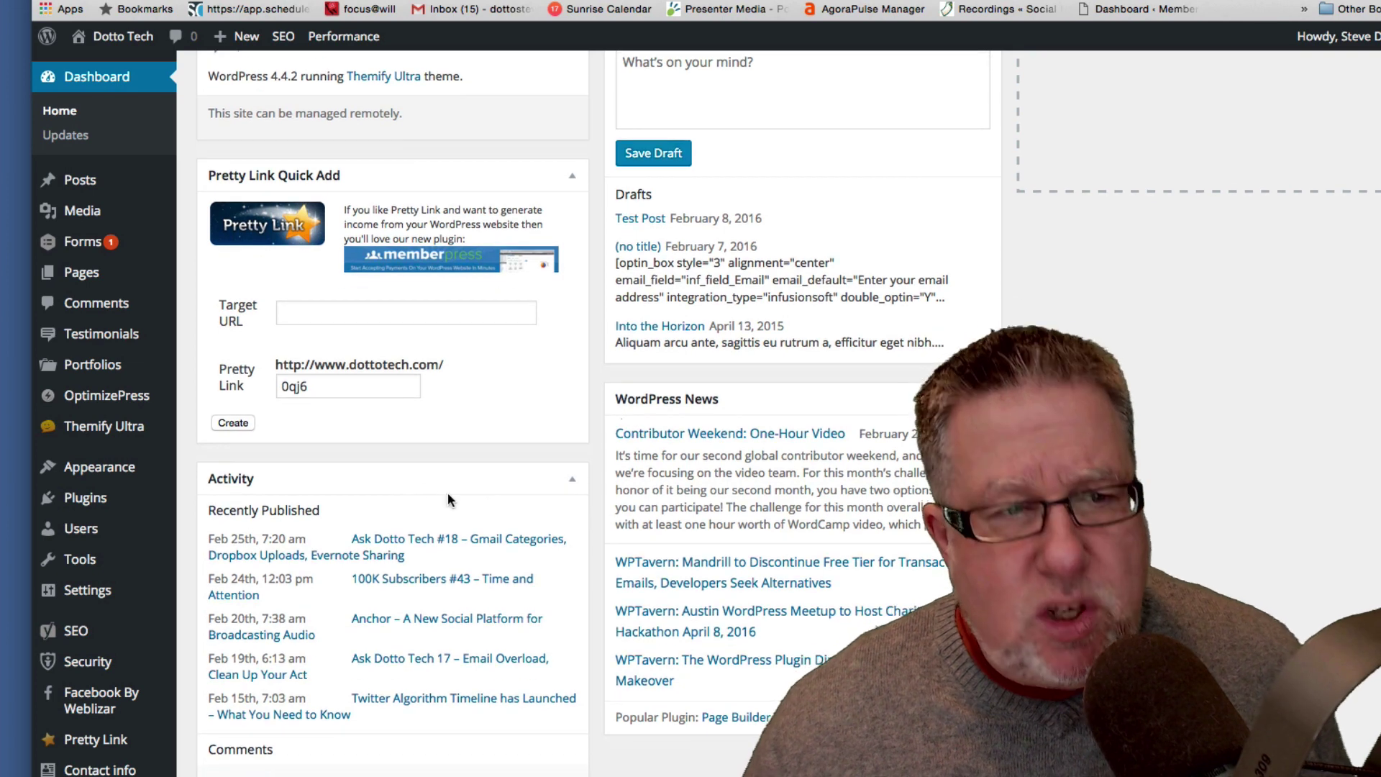
mouse_move(72, 188)
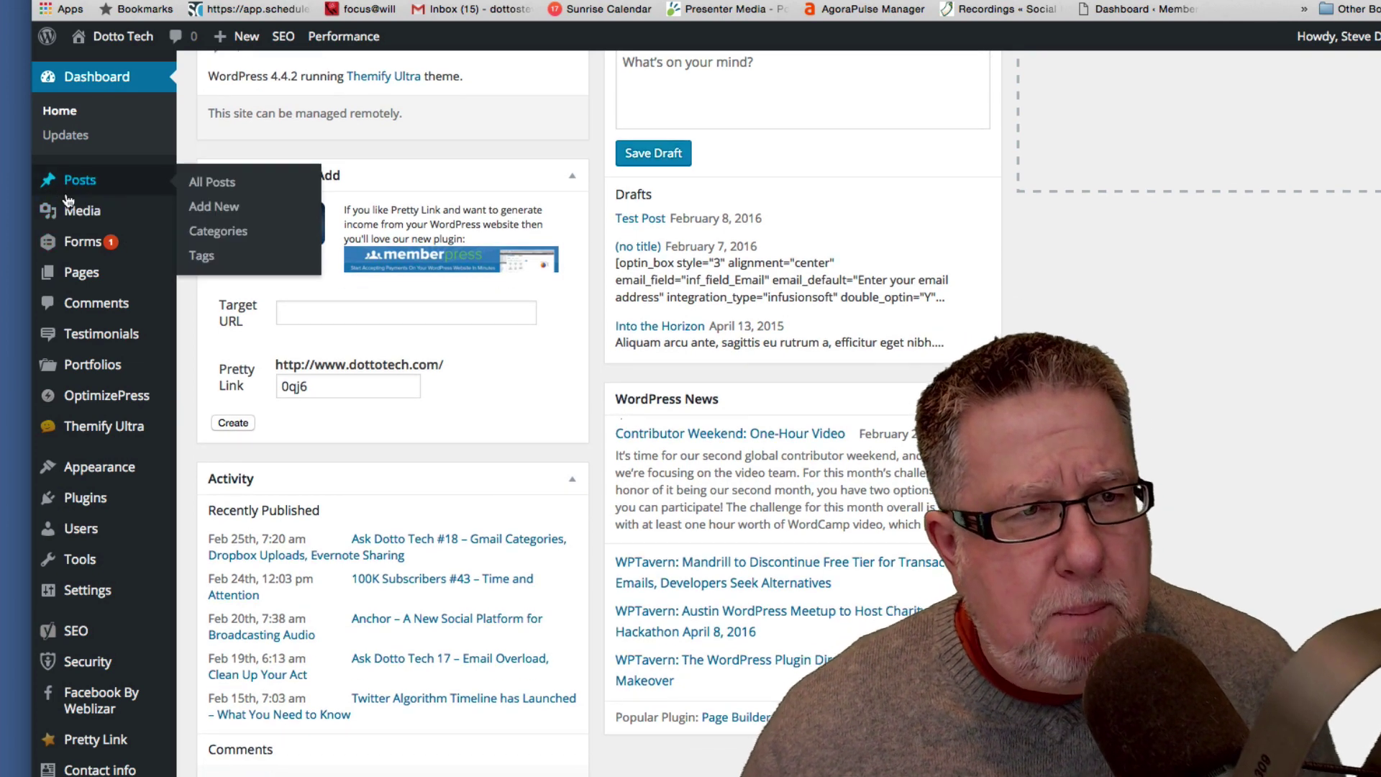
click(216, 182)
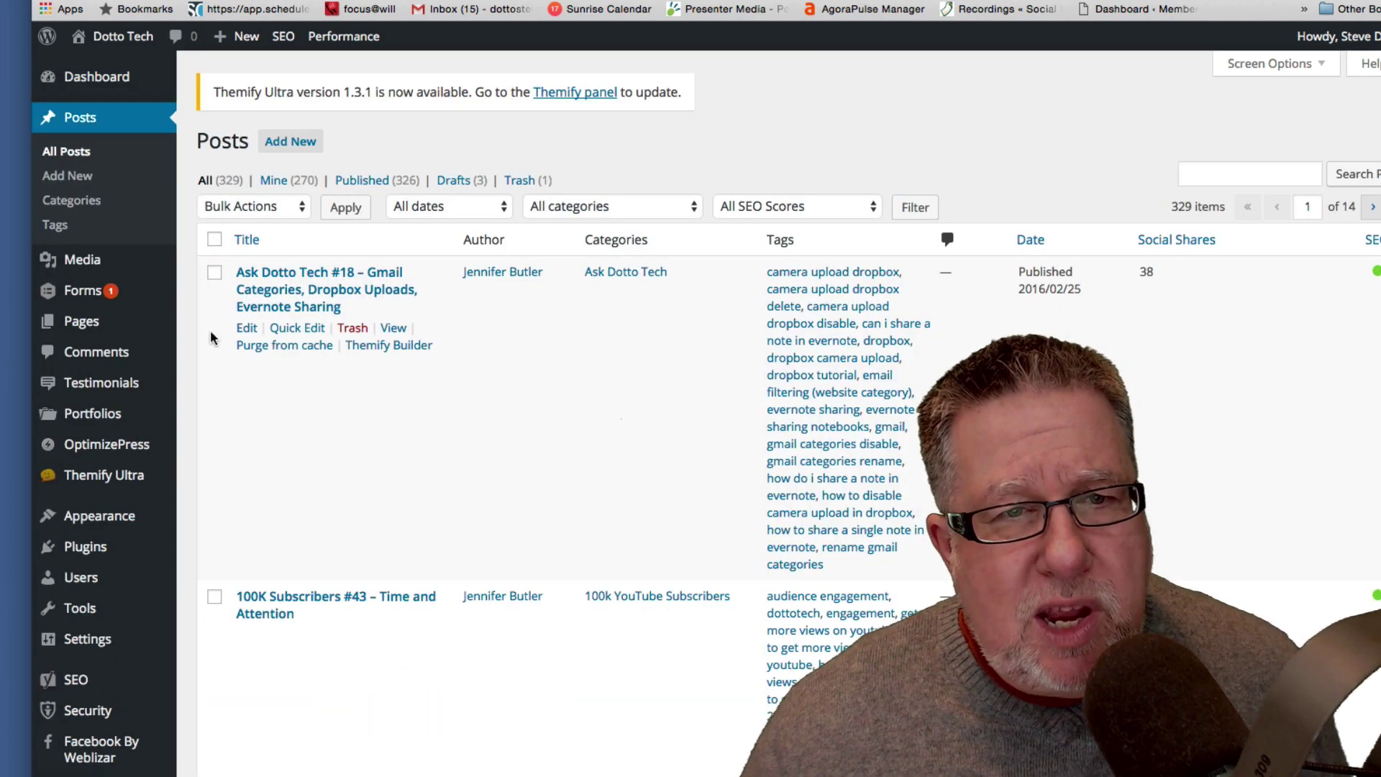
Open the "Ask Dotto Tech #18" post for editing and examine its content editor, Social Warfare options and categories.
click(247, 329)
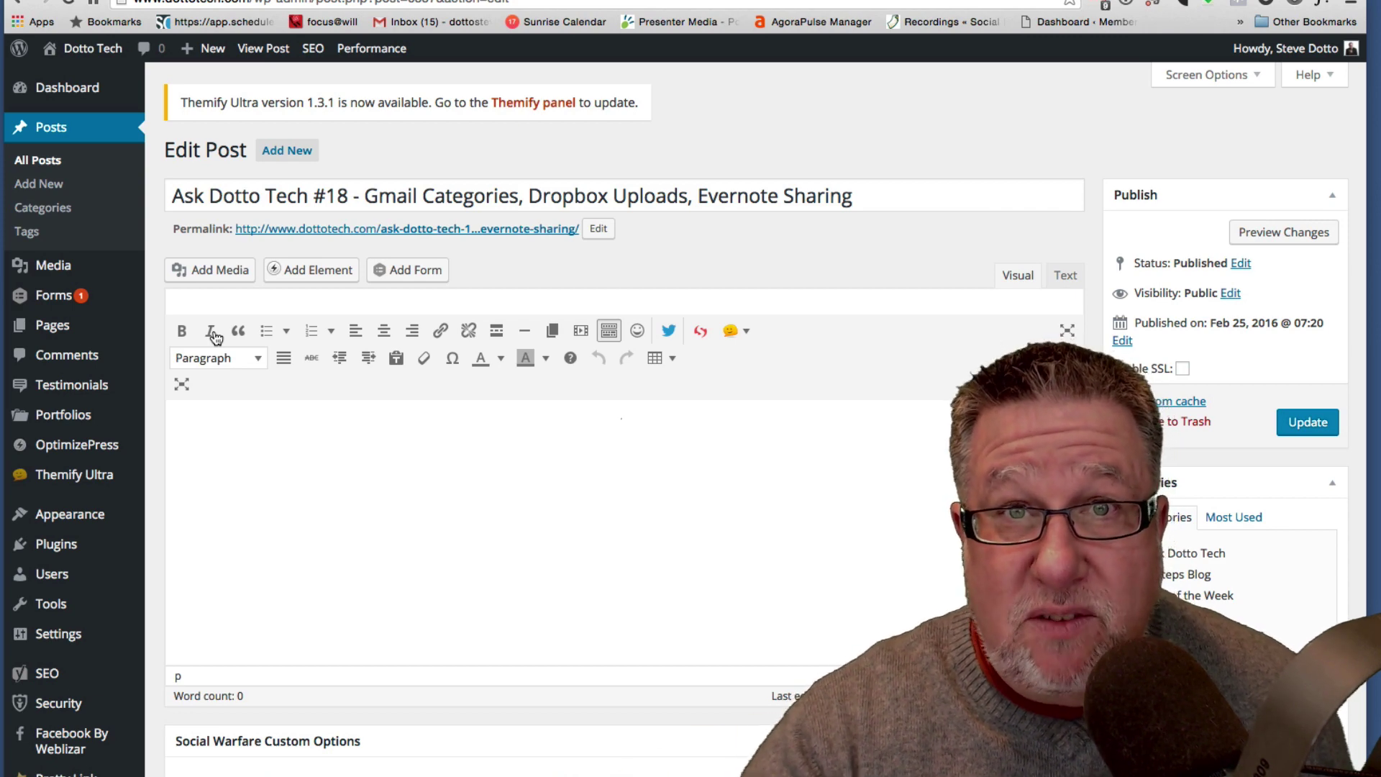
scroll(604, 560, down, 5)
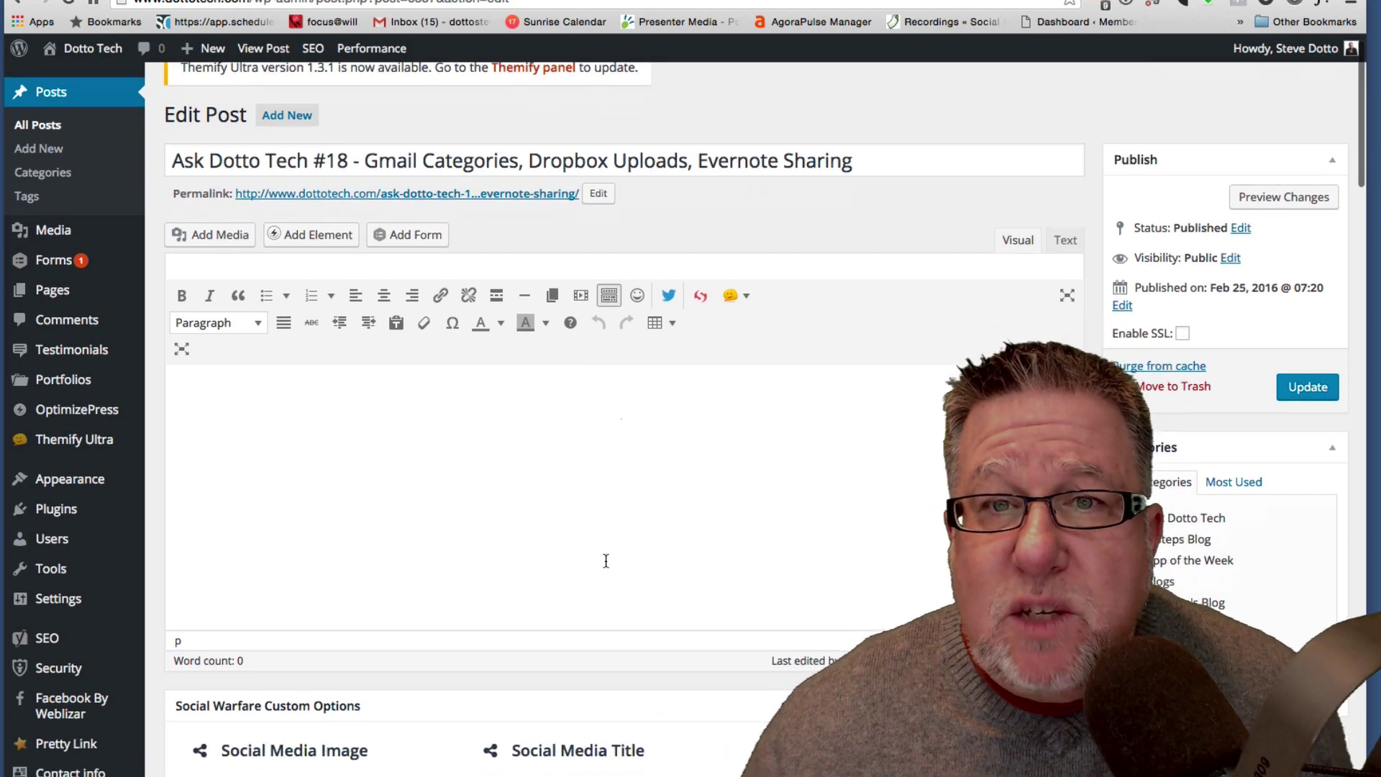
scroll(606, 566, down, 3)
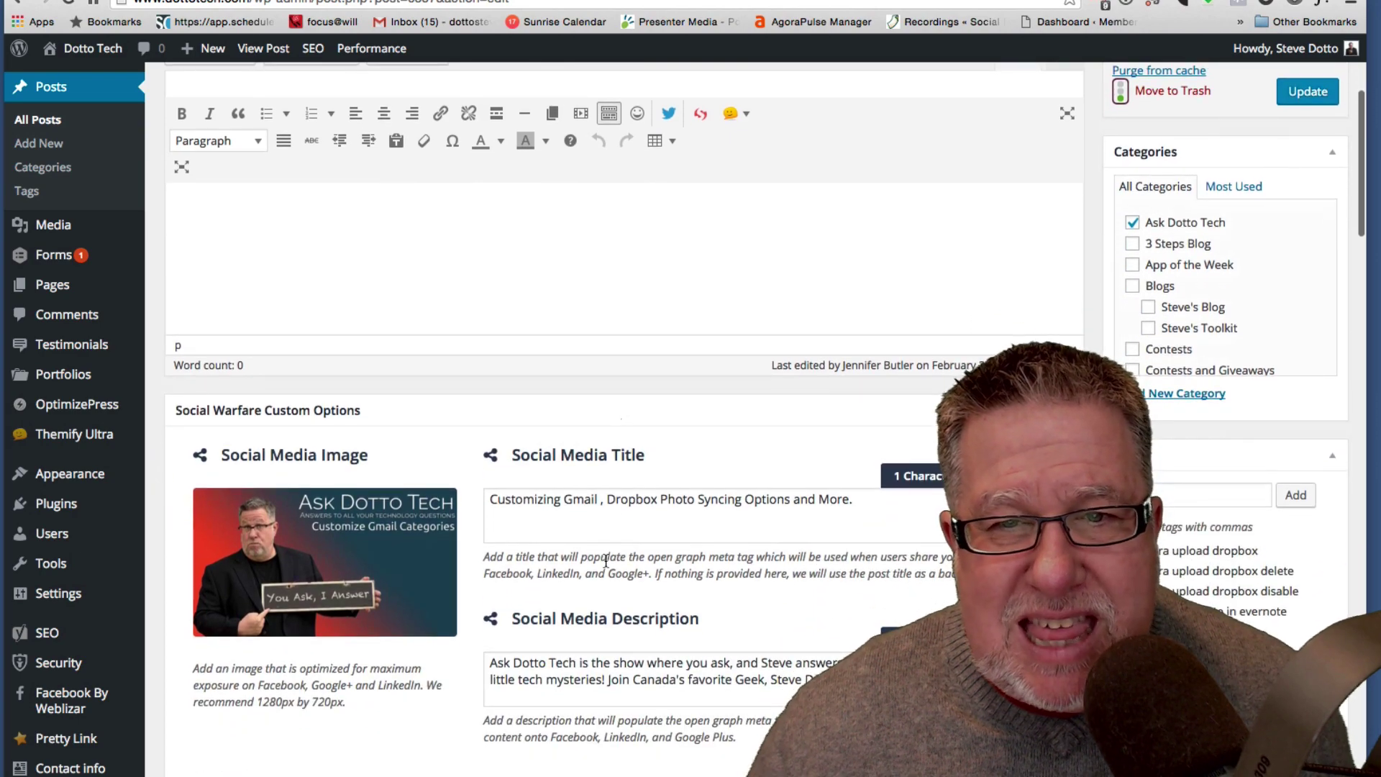
scroll(606, 560, down, 2)
scroll(575, 360, up, 5)
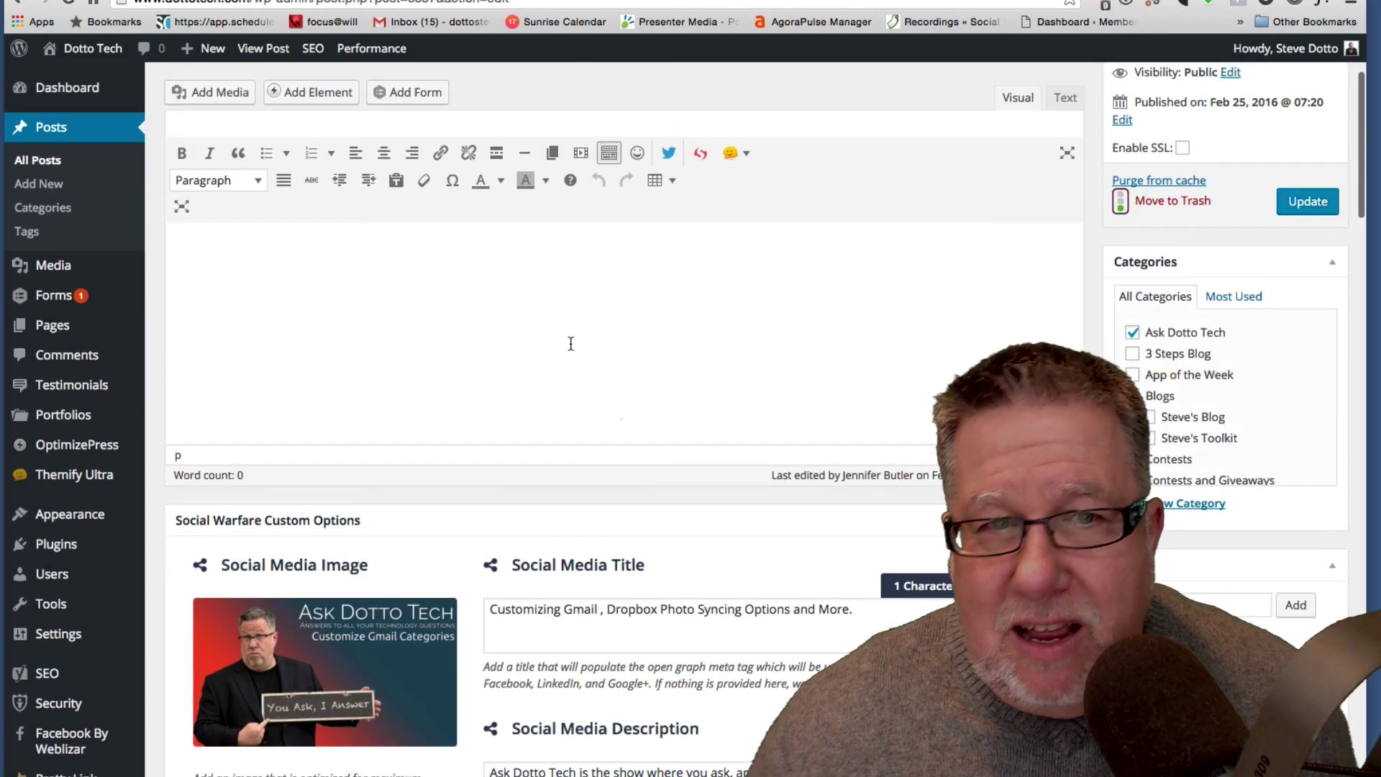
scroll(570, 344, up, 6)
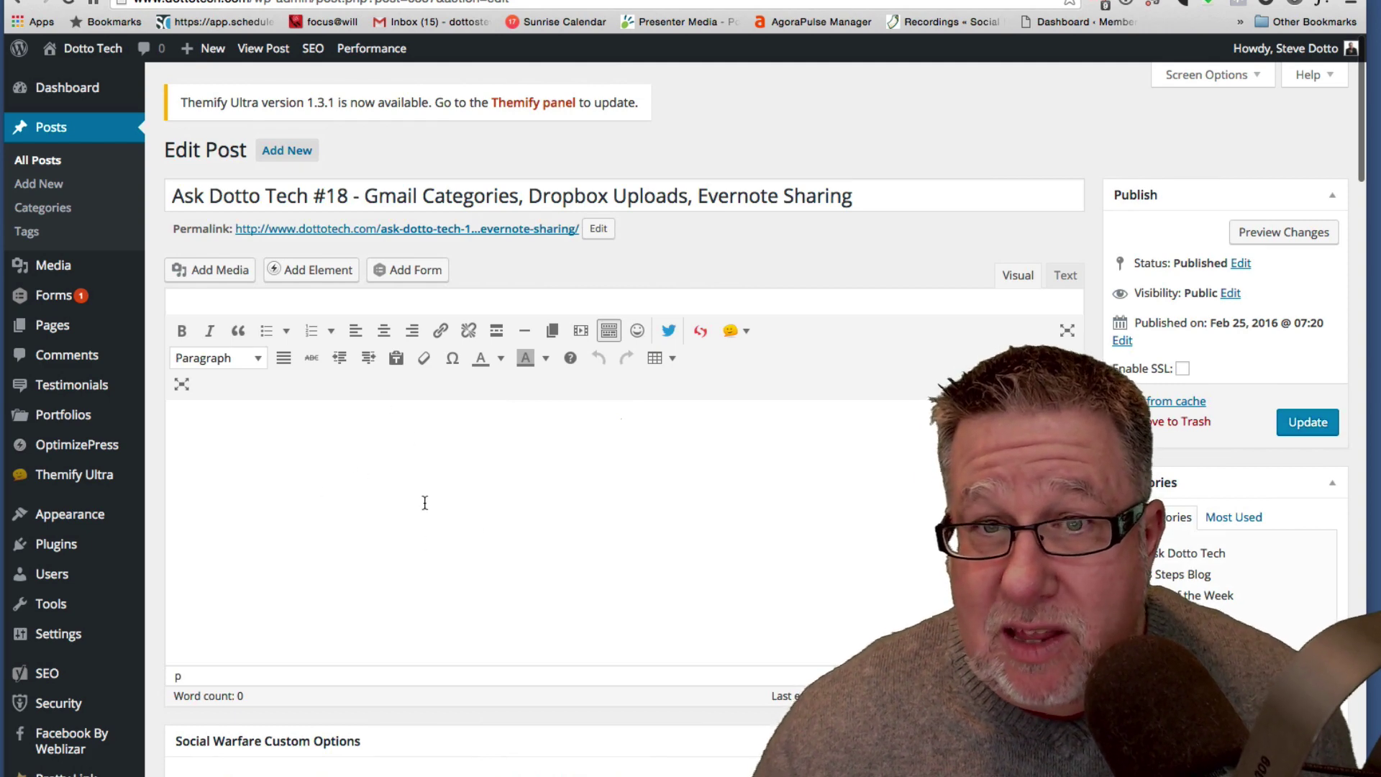
scroll(511, 548, down, 7)
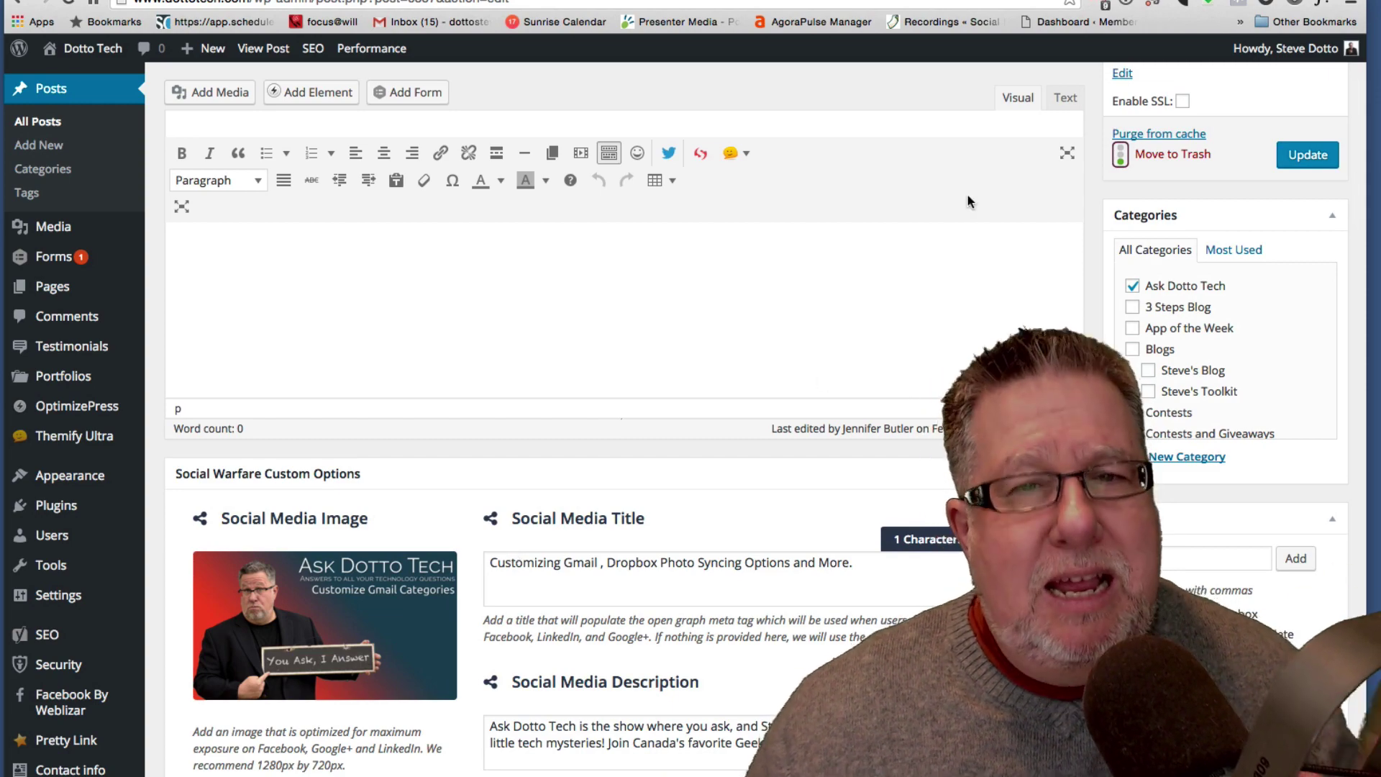
Examine the post's Social Warfare options for images, title, description, custom tweet and share button locations, down to the Themify Custom Panel.
scroll(630, 562, down, 9)
scroll(630, 562, down, 3)
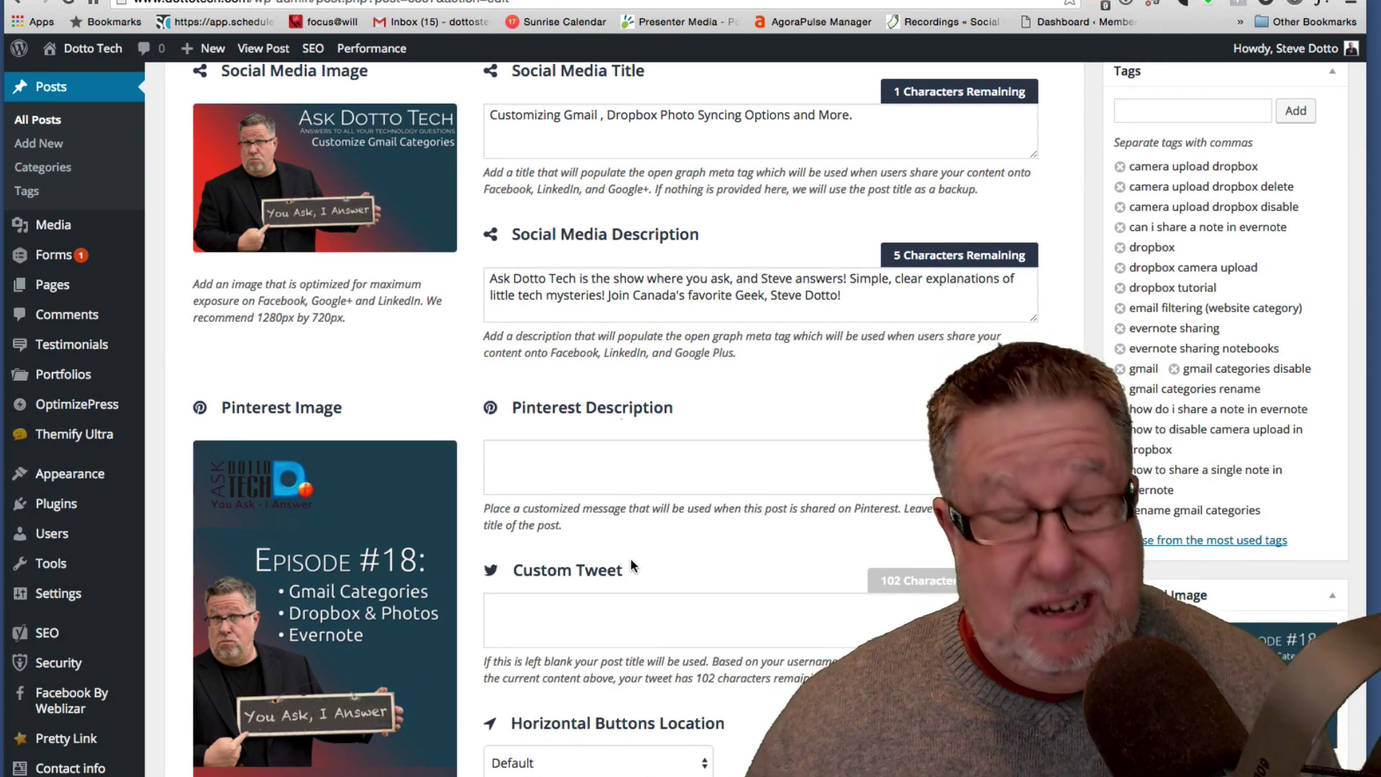
scroll(633, 558, down, 1)
scroll(642, 556, up, 2)
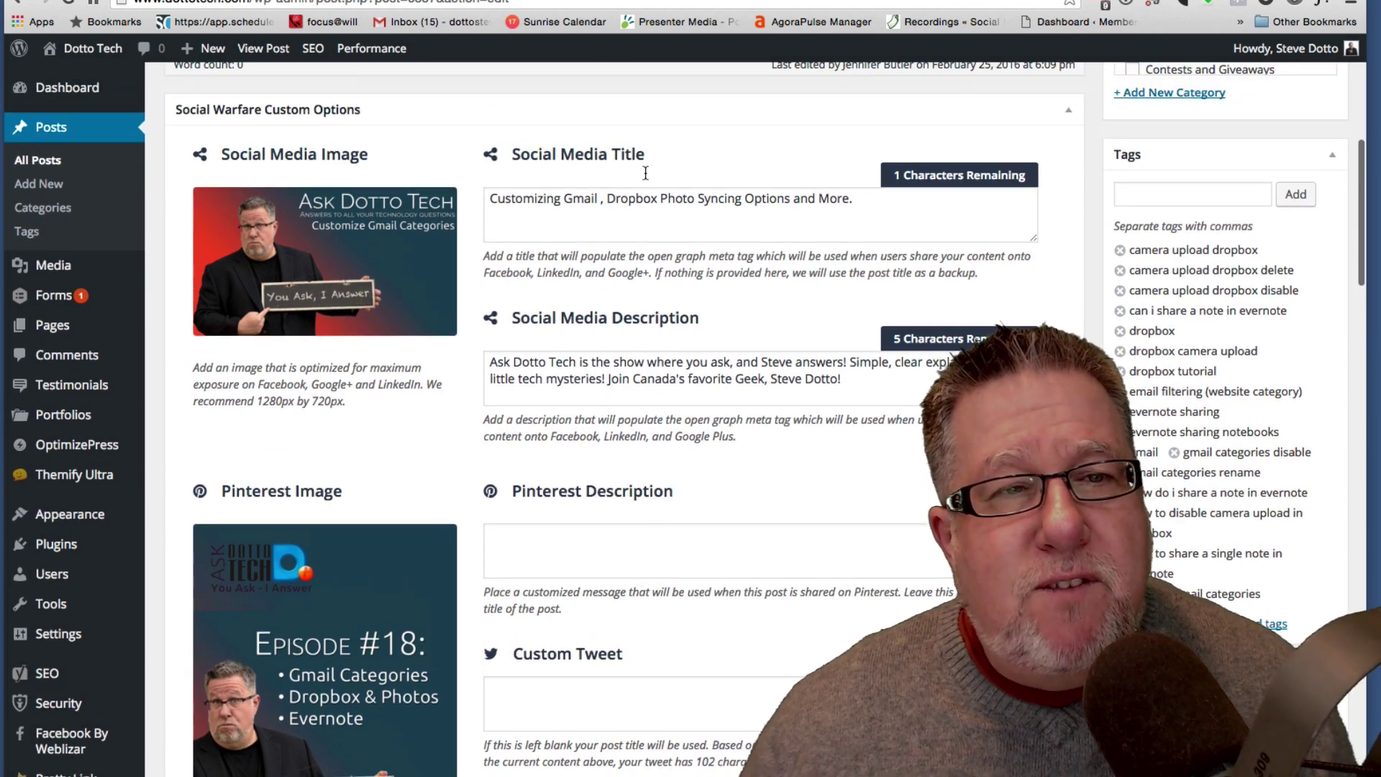
mouse_move(405, 233)
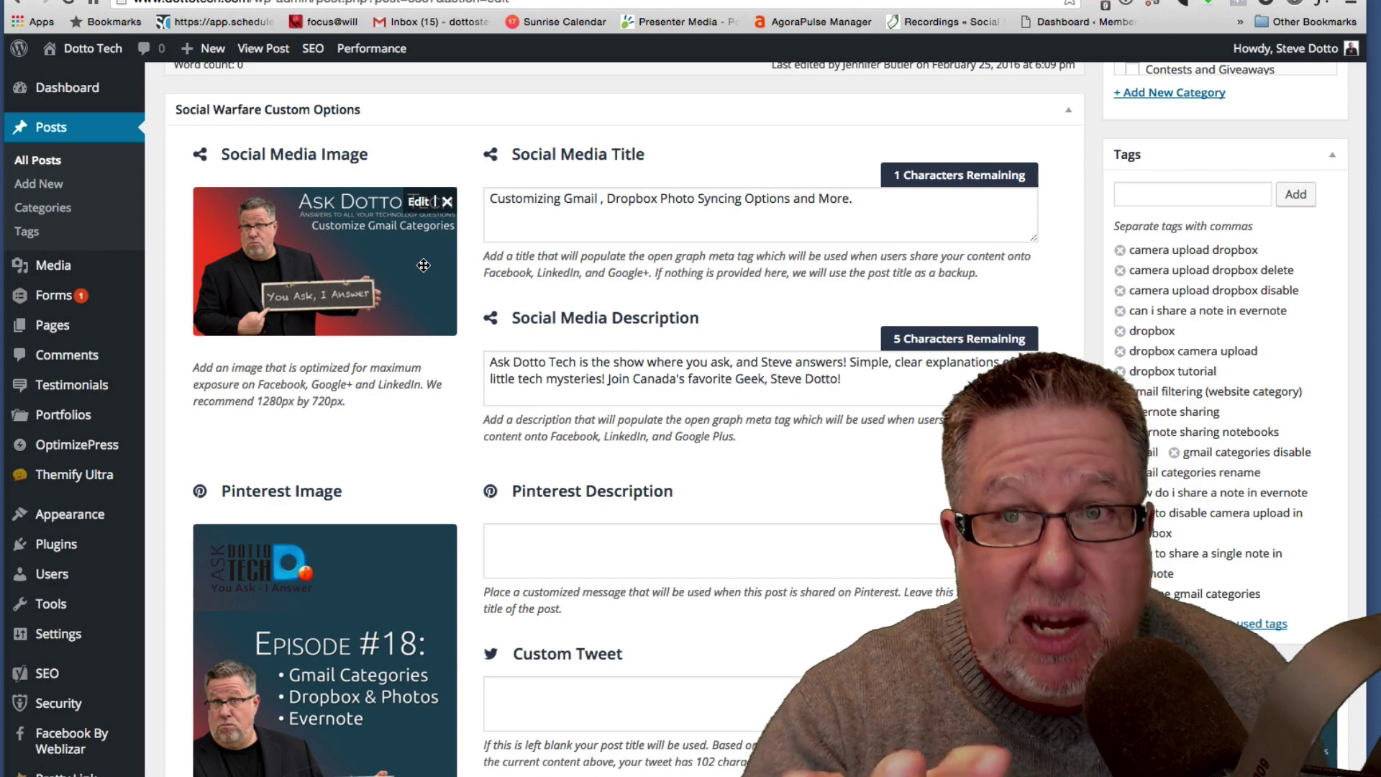
scroll(661, 375, down, 1)
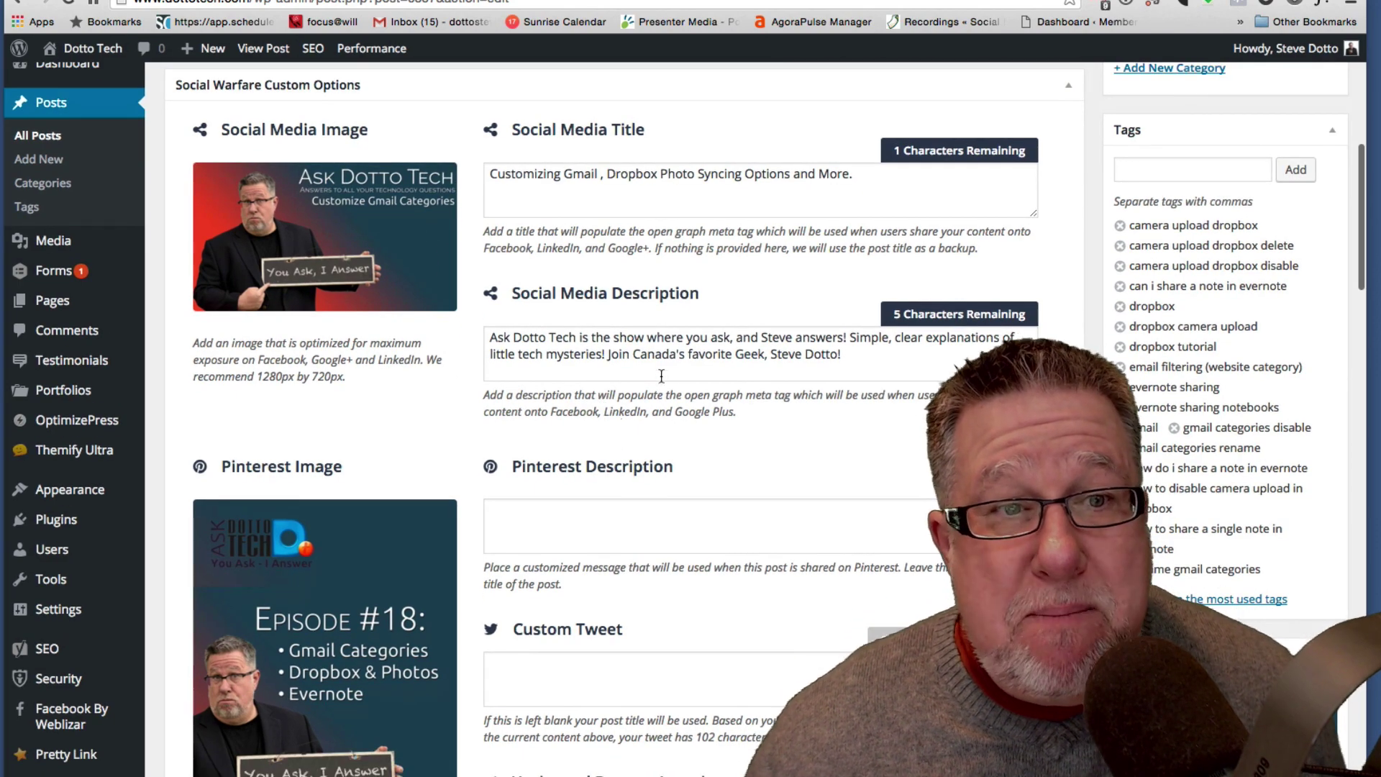
scroll(637, 611, down, 5)
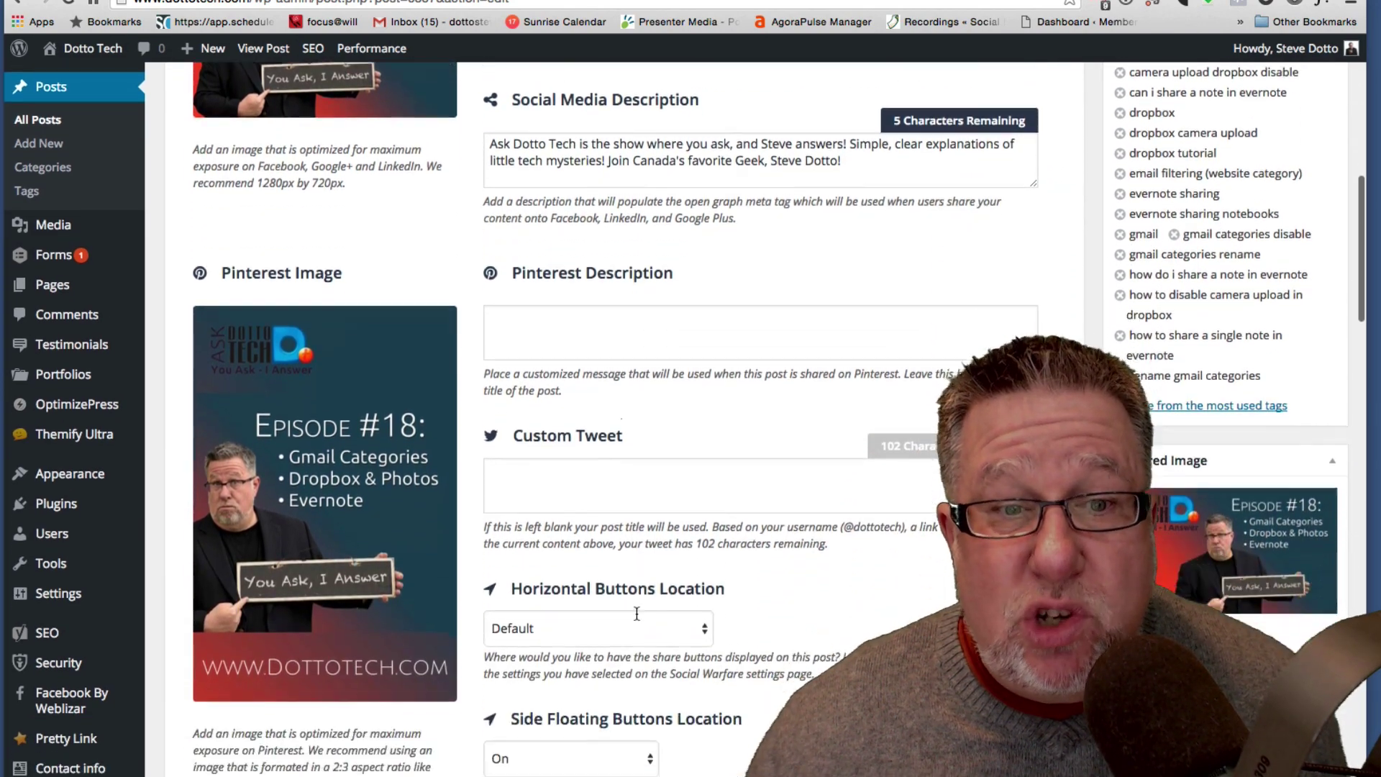
scroll(637, 612, down, 5)
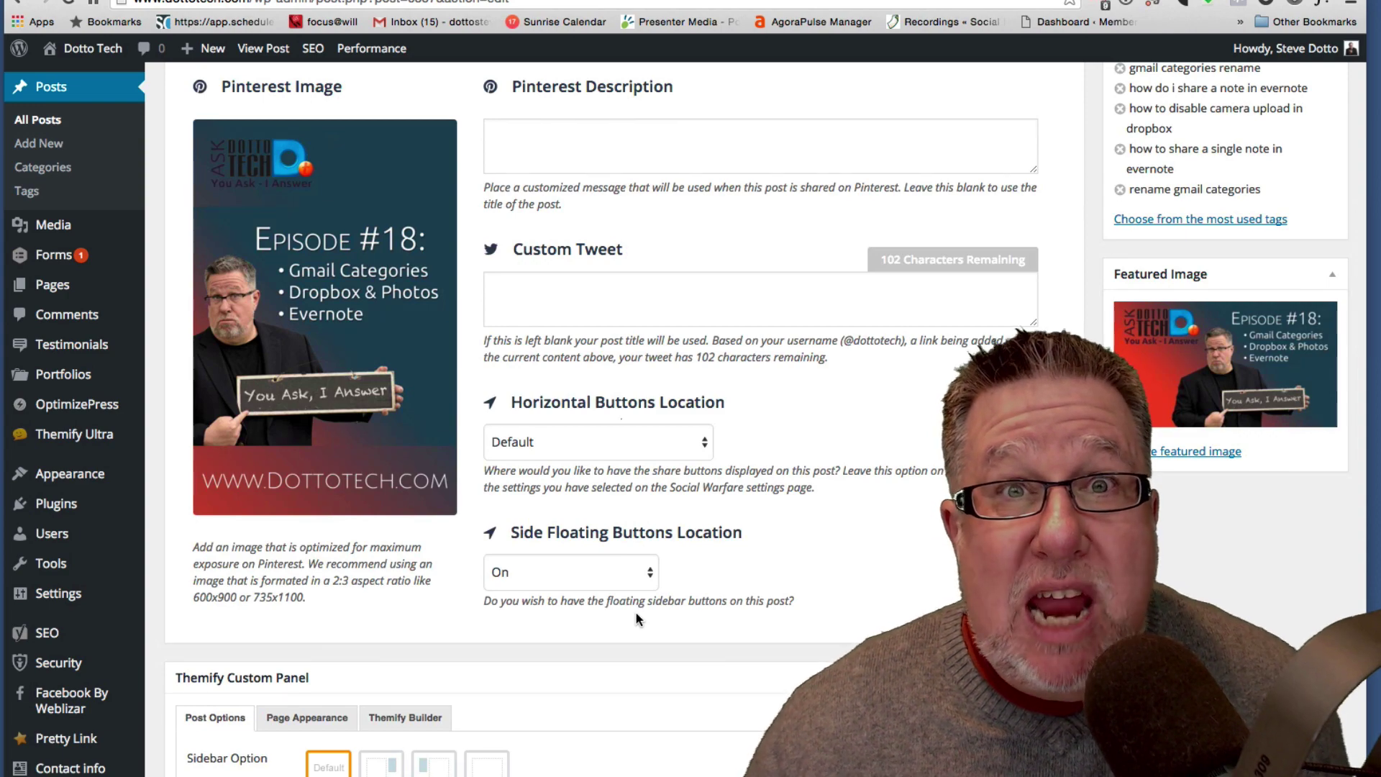
scroll(655, 617, up, 1)
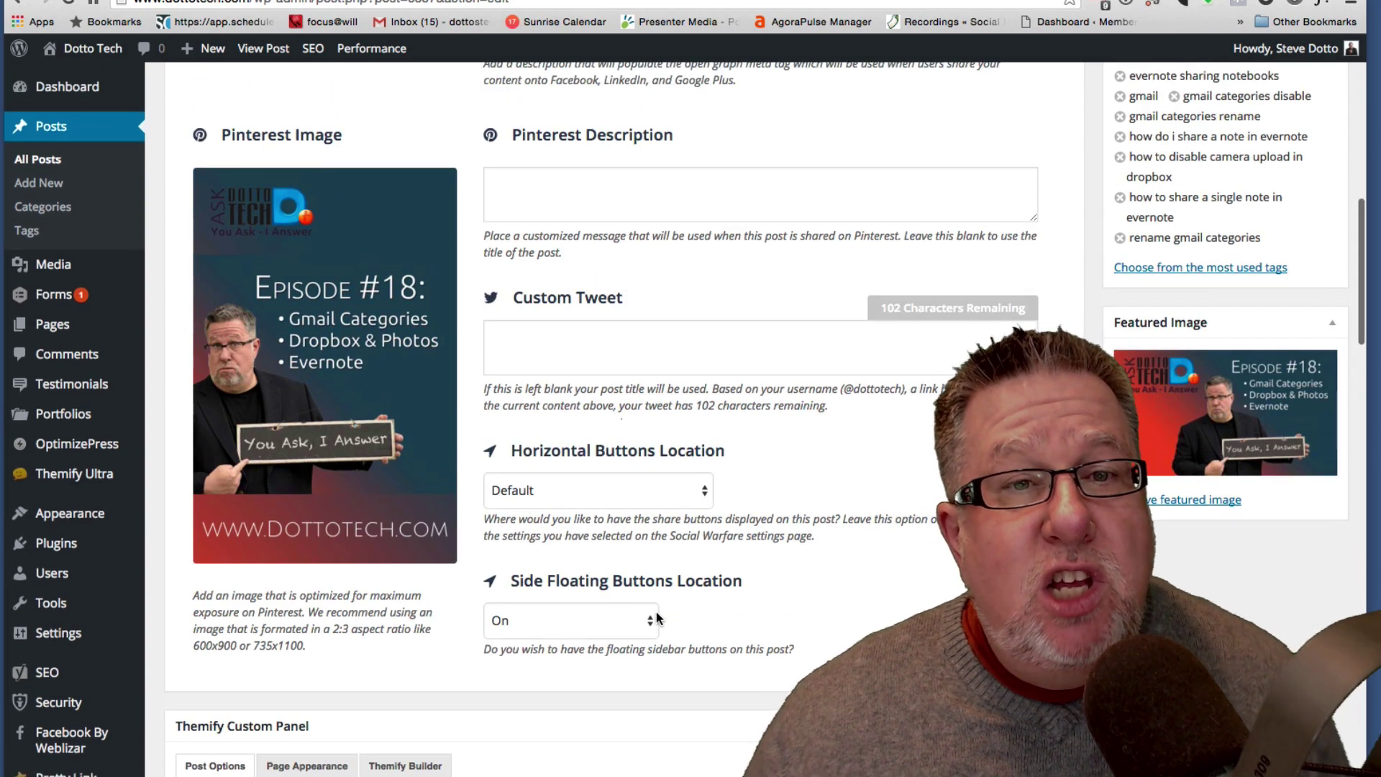
scroll(656, 611, up, 15)
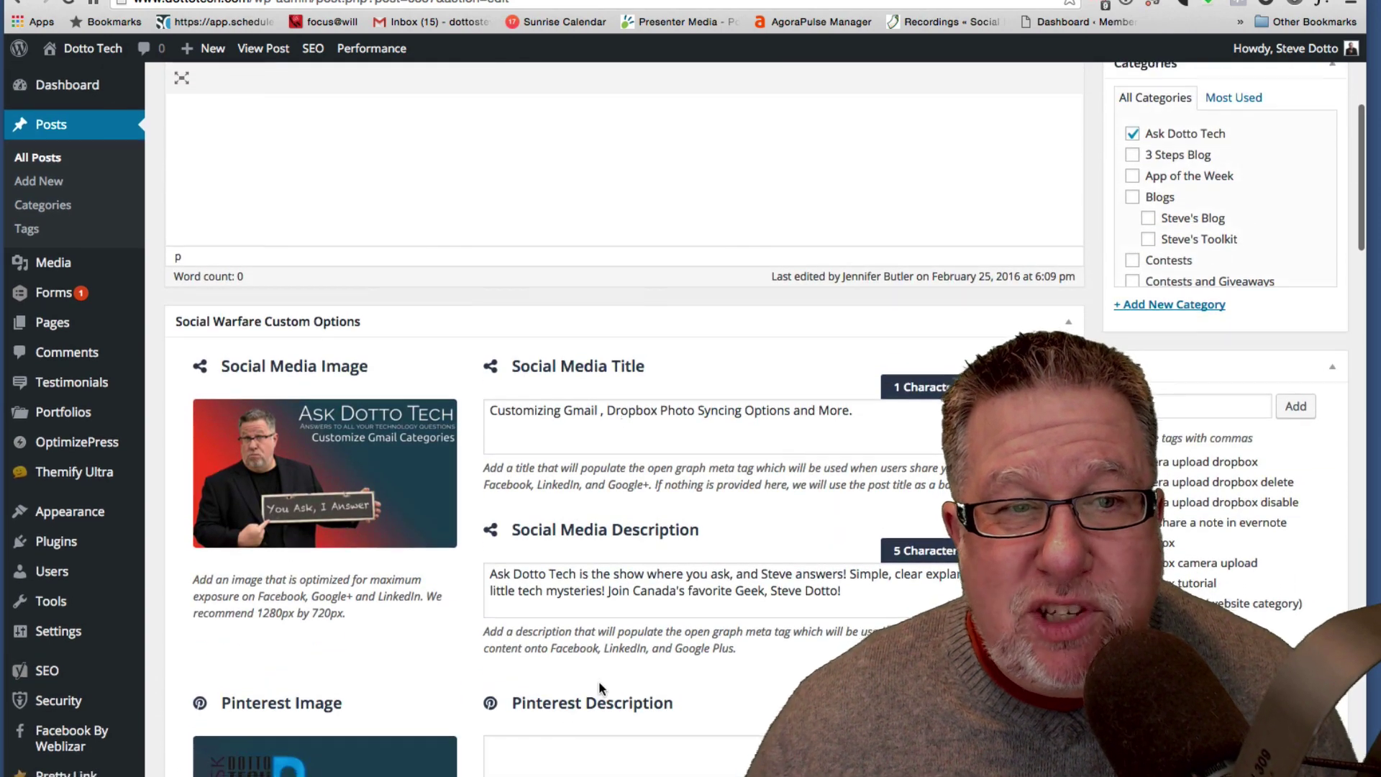
scroll(598, 680, down, 12)
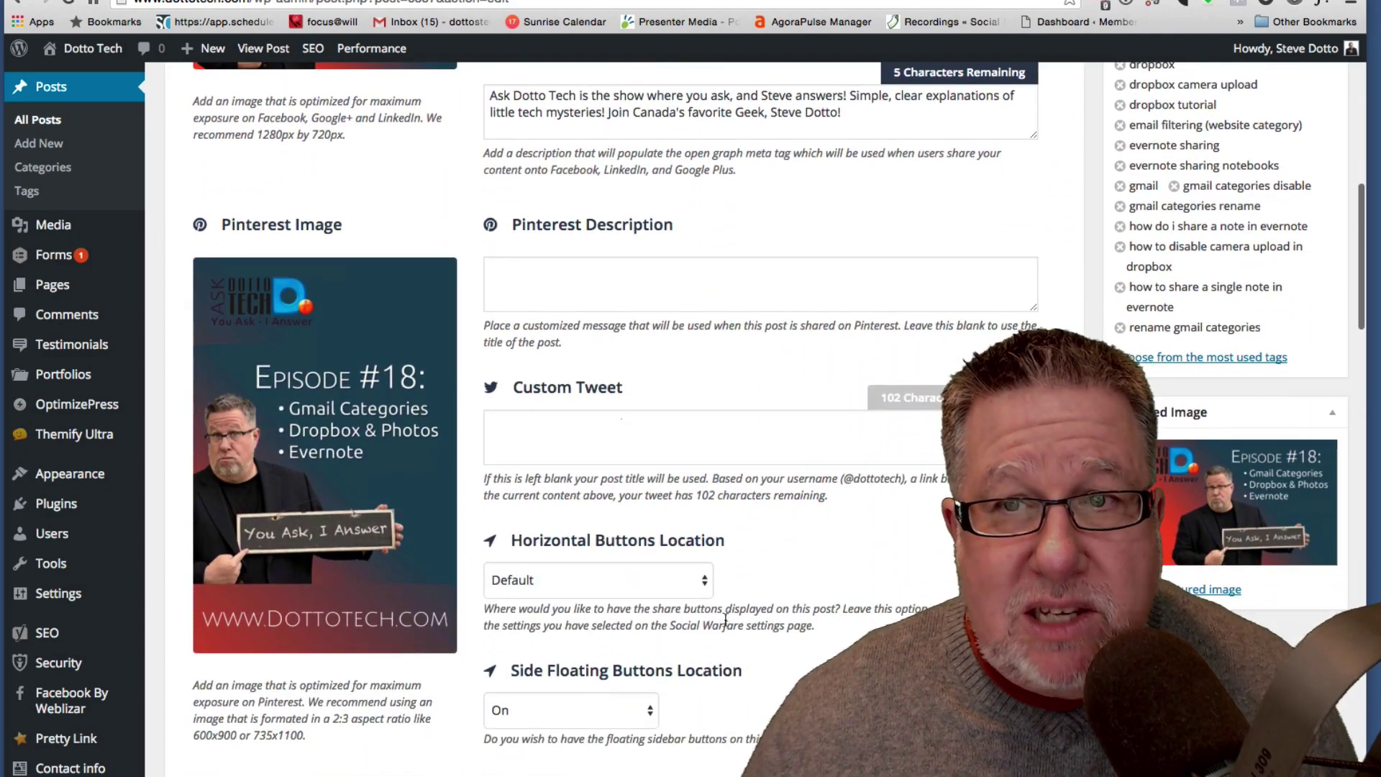
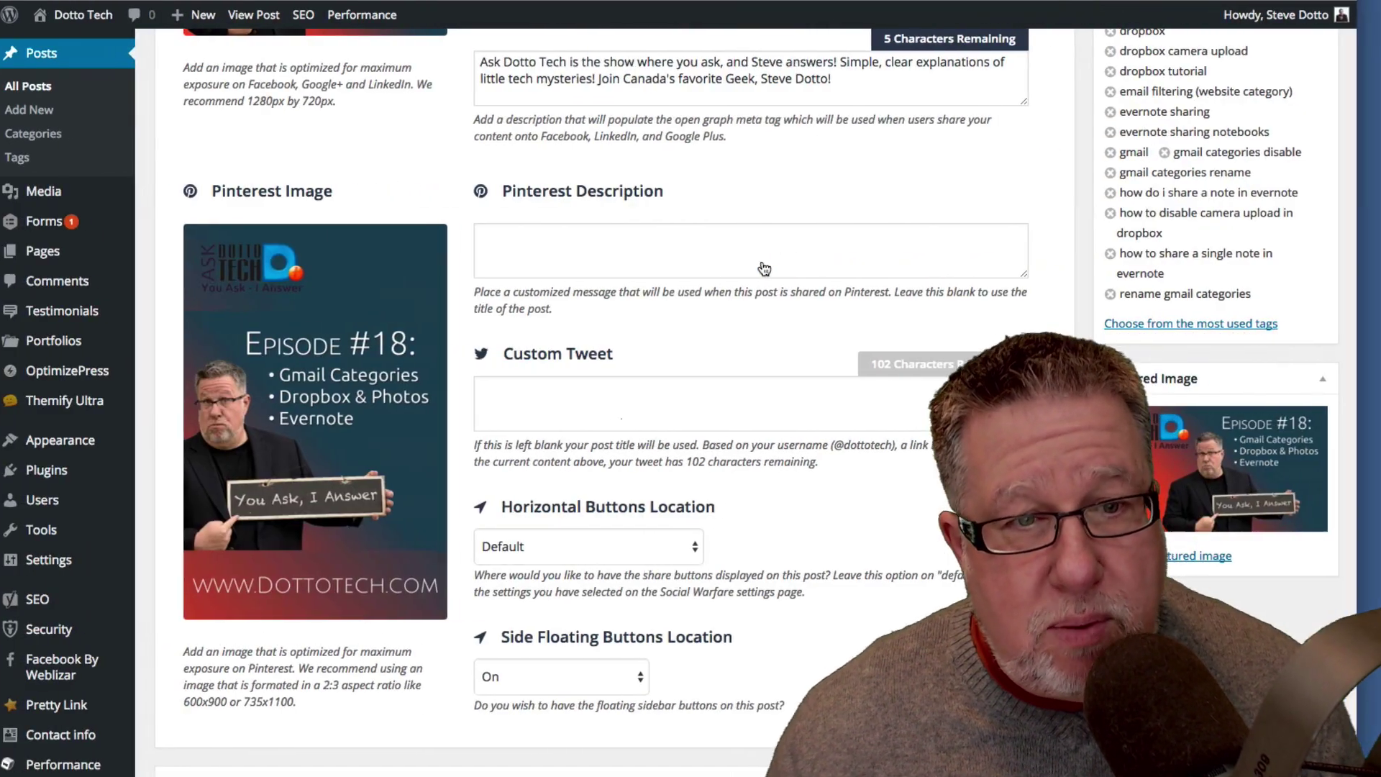
scroll(78, 763, down, 3)
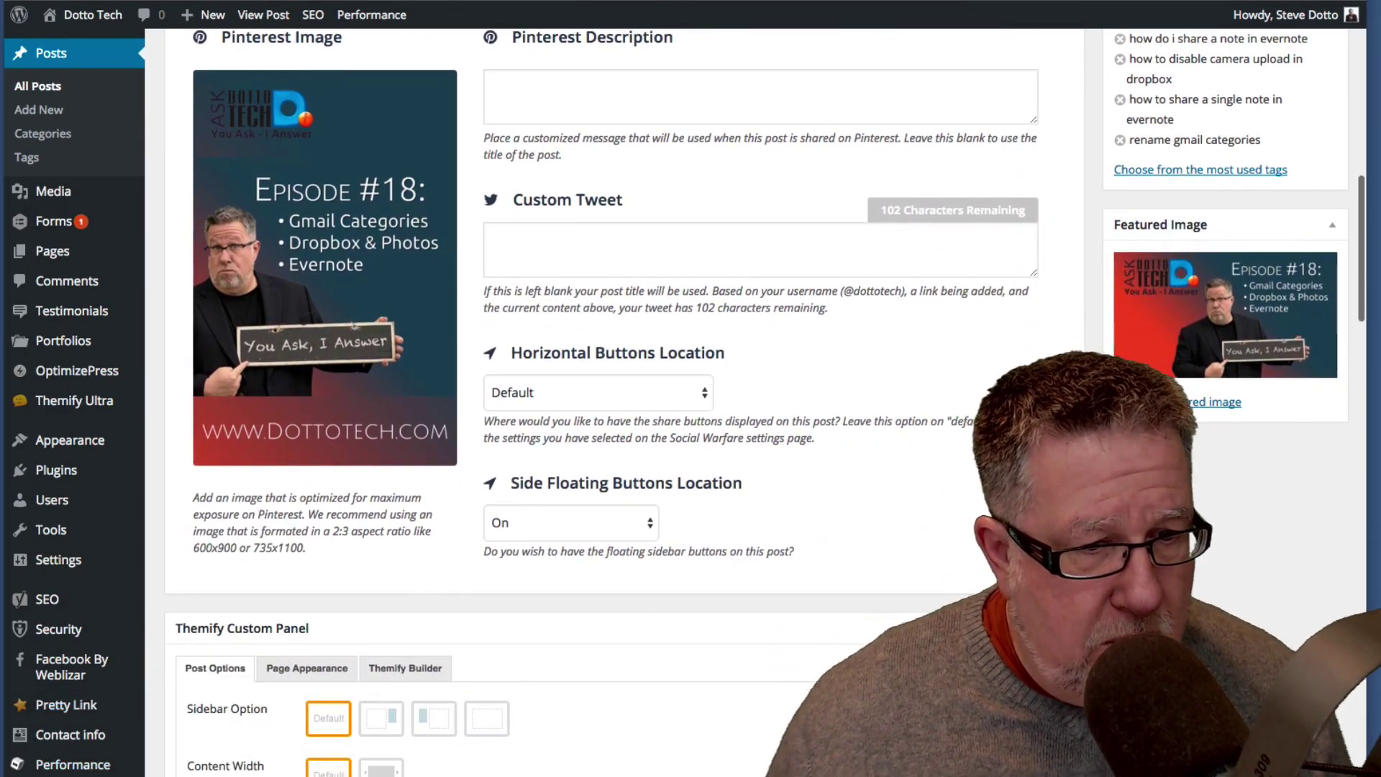
scroll(78, 770, down, 3)
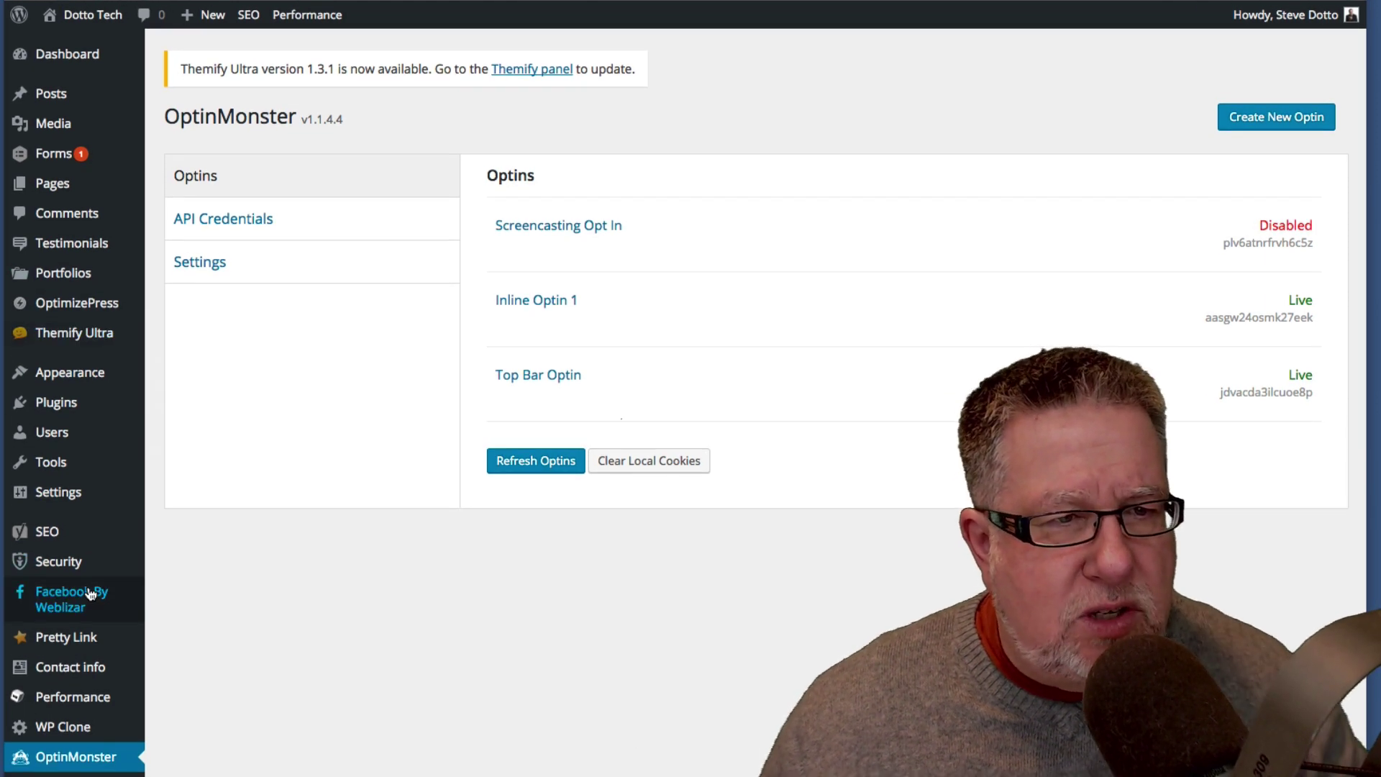
Look over the plugin entries in the dashboard, including OptinMonster's optins and Pretty Link.
mouse_move(70, 407)
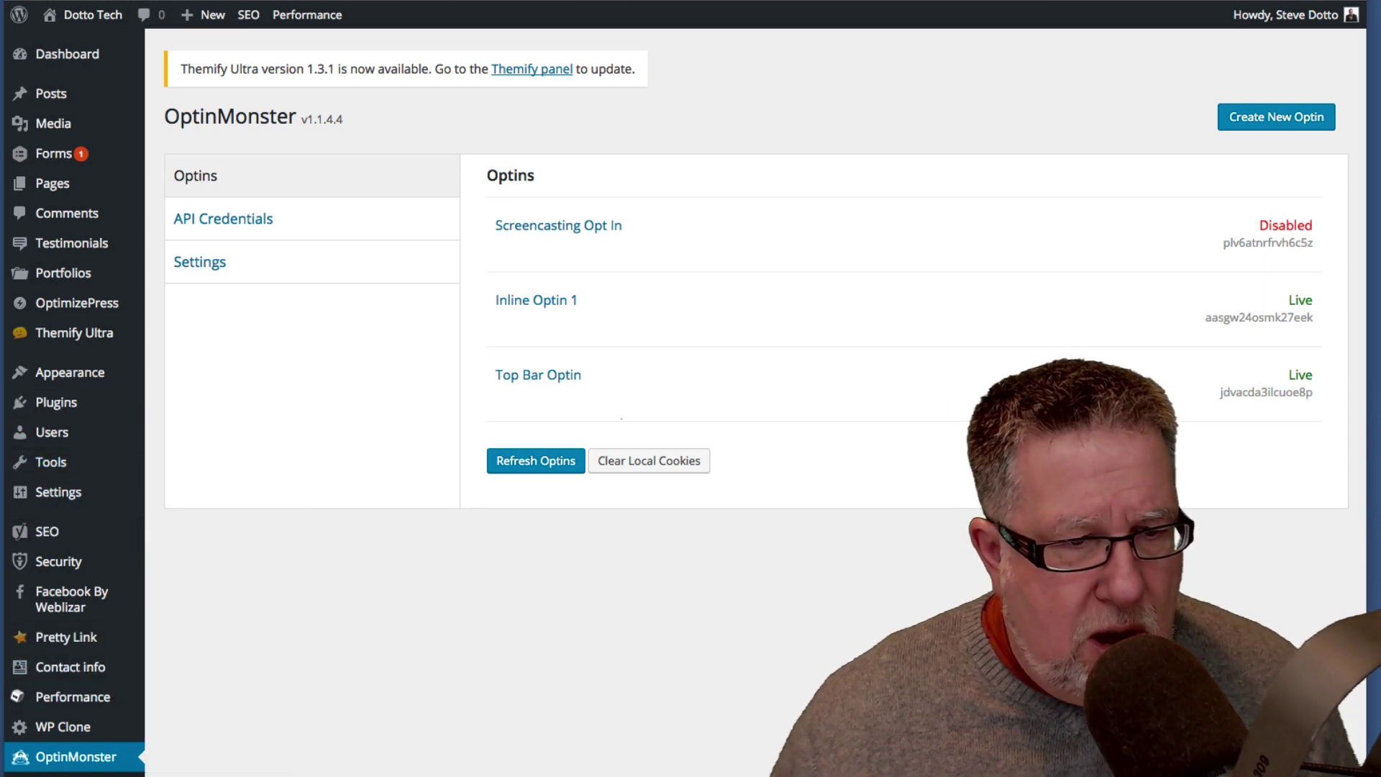
scroll(691, 388, down, 2)
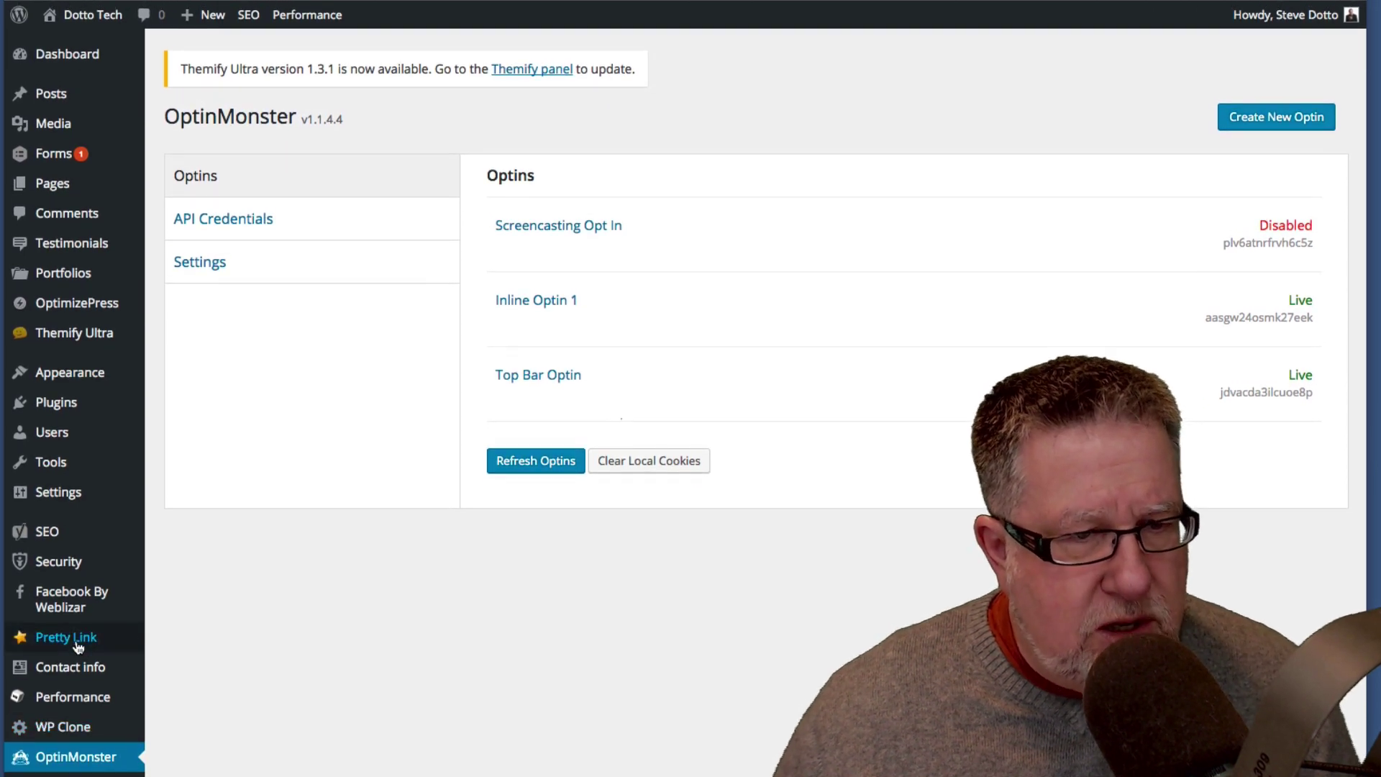
mouse_move(82, 642)
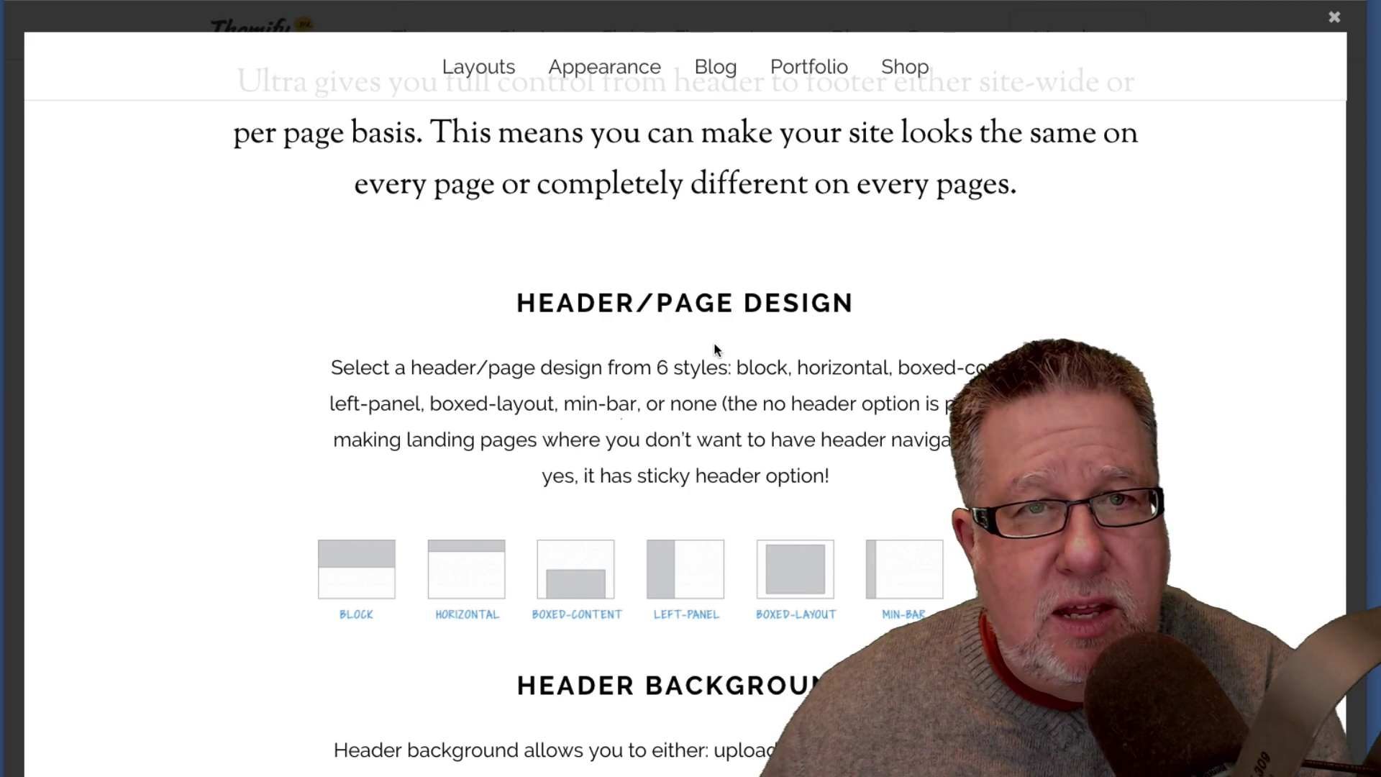
Review the Ultra theme demo page up to its header and compare it with the live Ask Dotto Tech post.
scroll(712, 342, up, 5)
scroll(714, 351, up, 15)
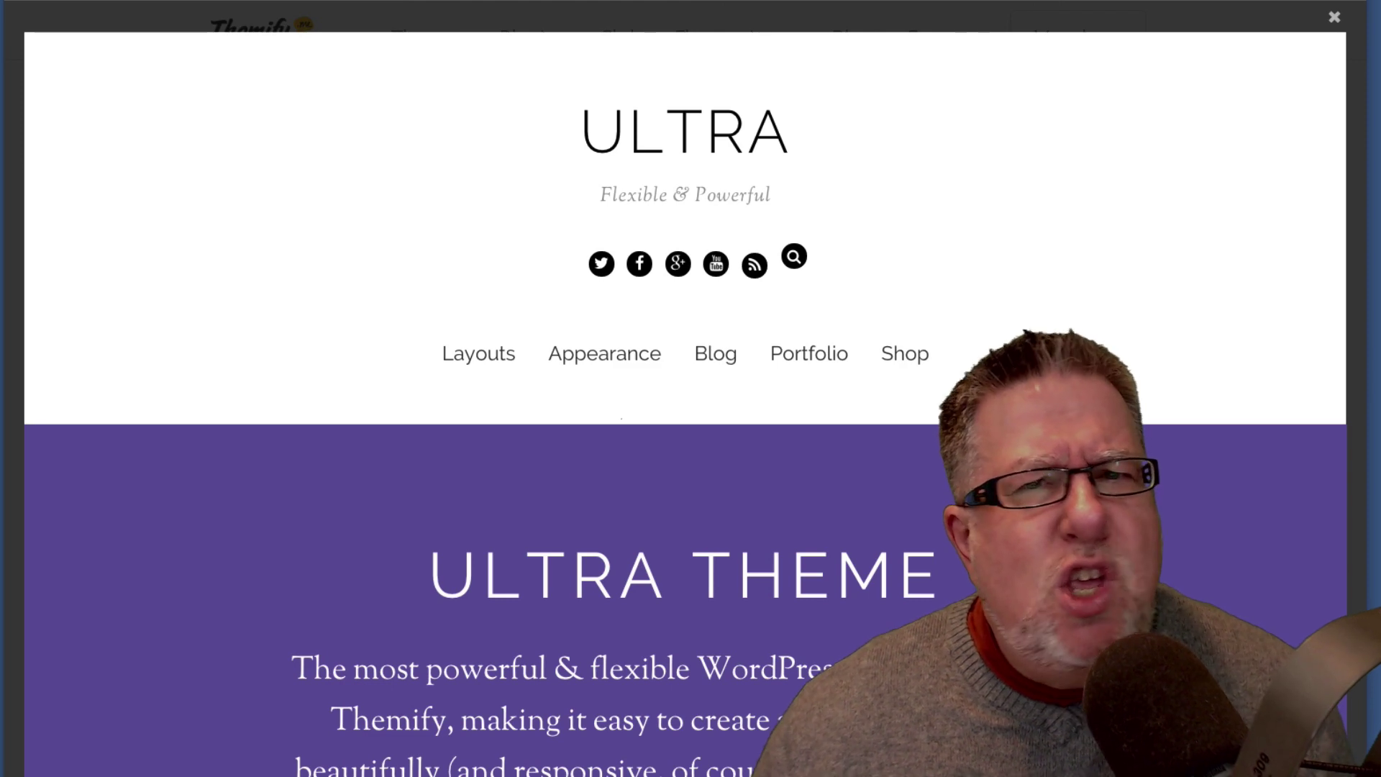
key(ctrl+Left)
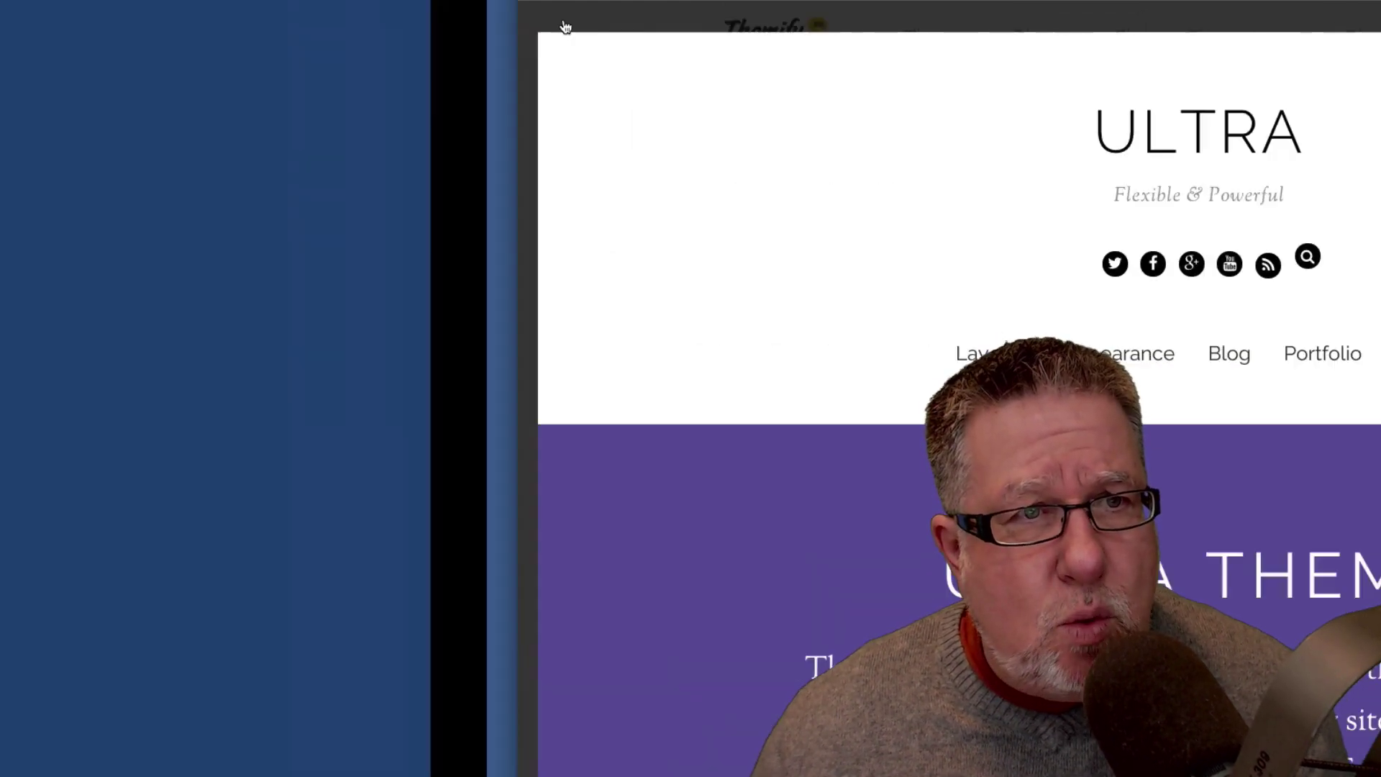
key(ctrl+Right)
key(ctrl+Right)
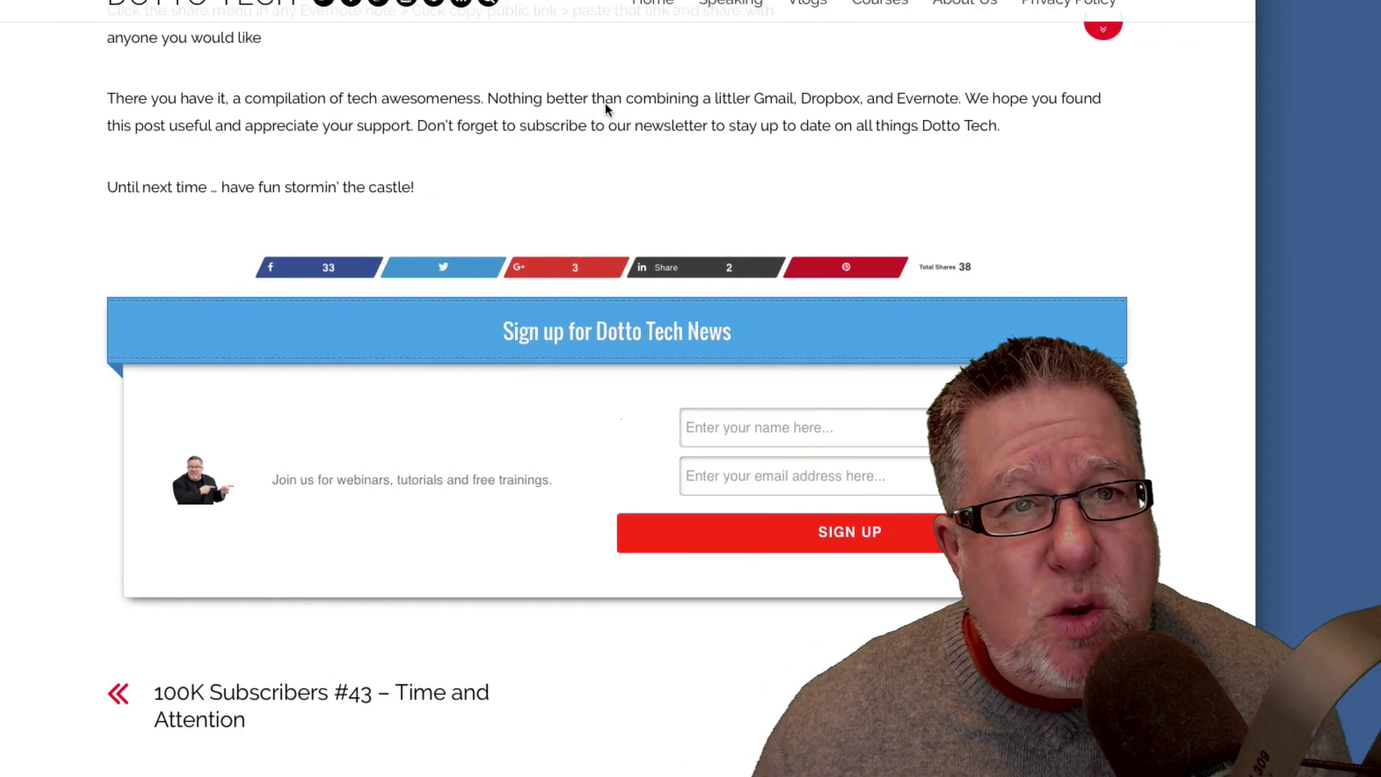
key(ctrl+Left)
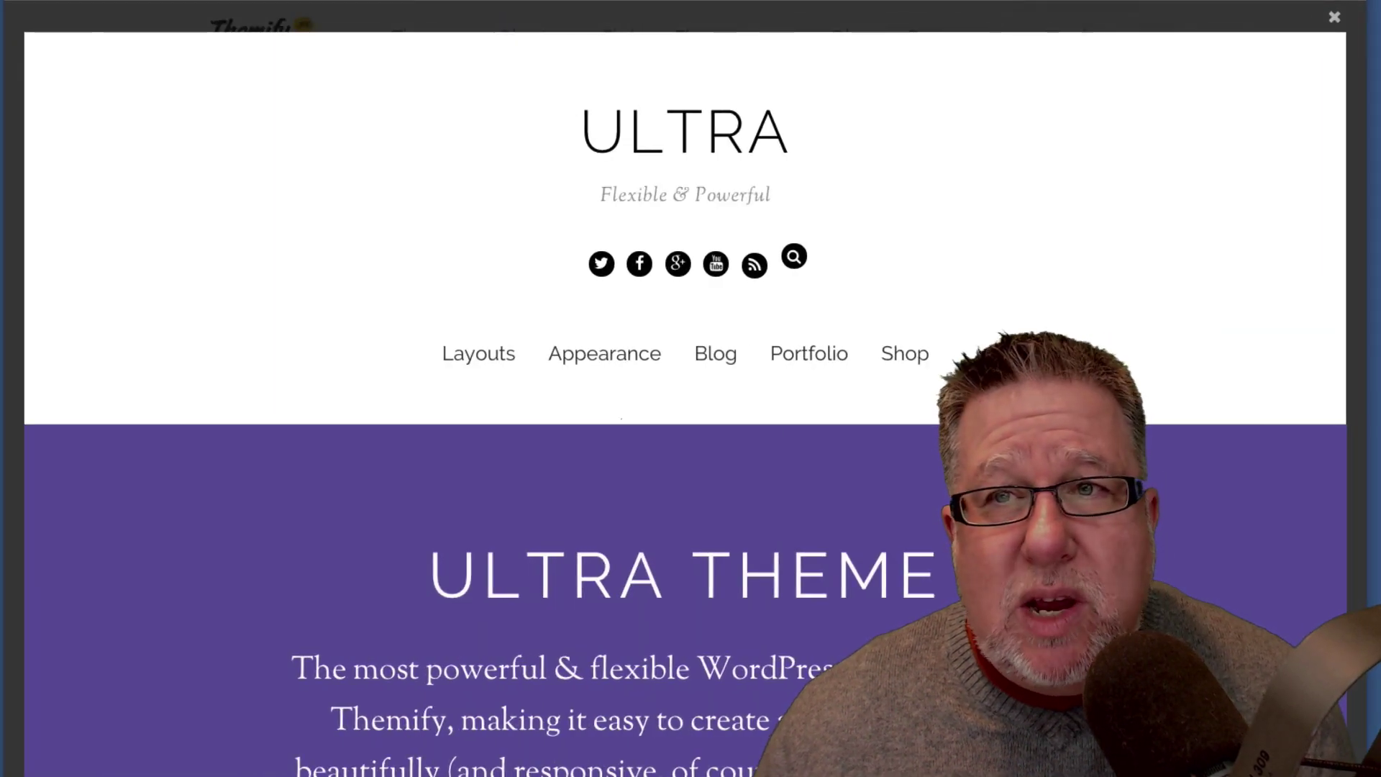
key(ctrl+Right)
scroll(579, 172, up, 15)
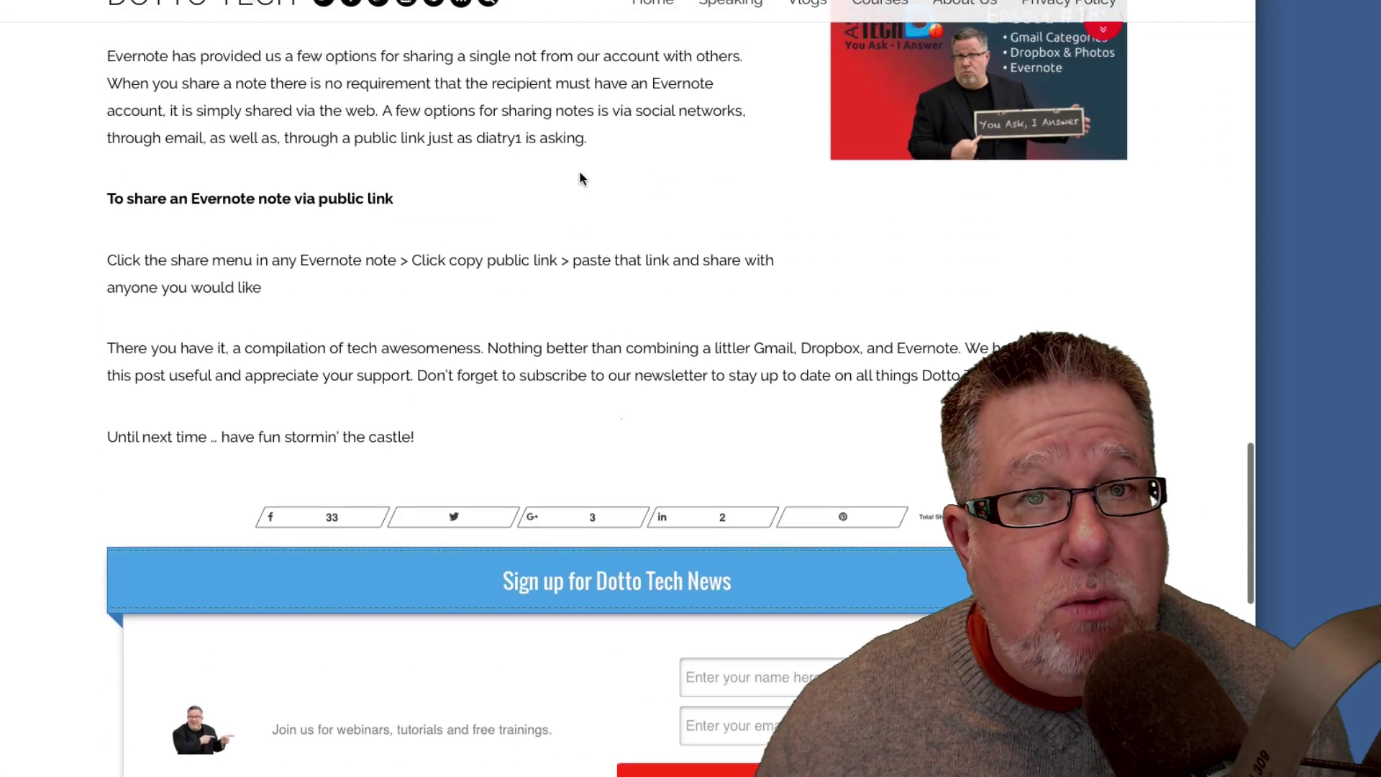